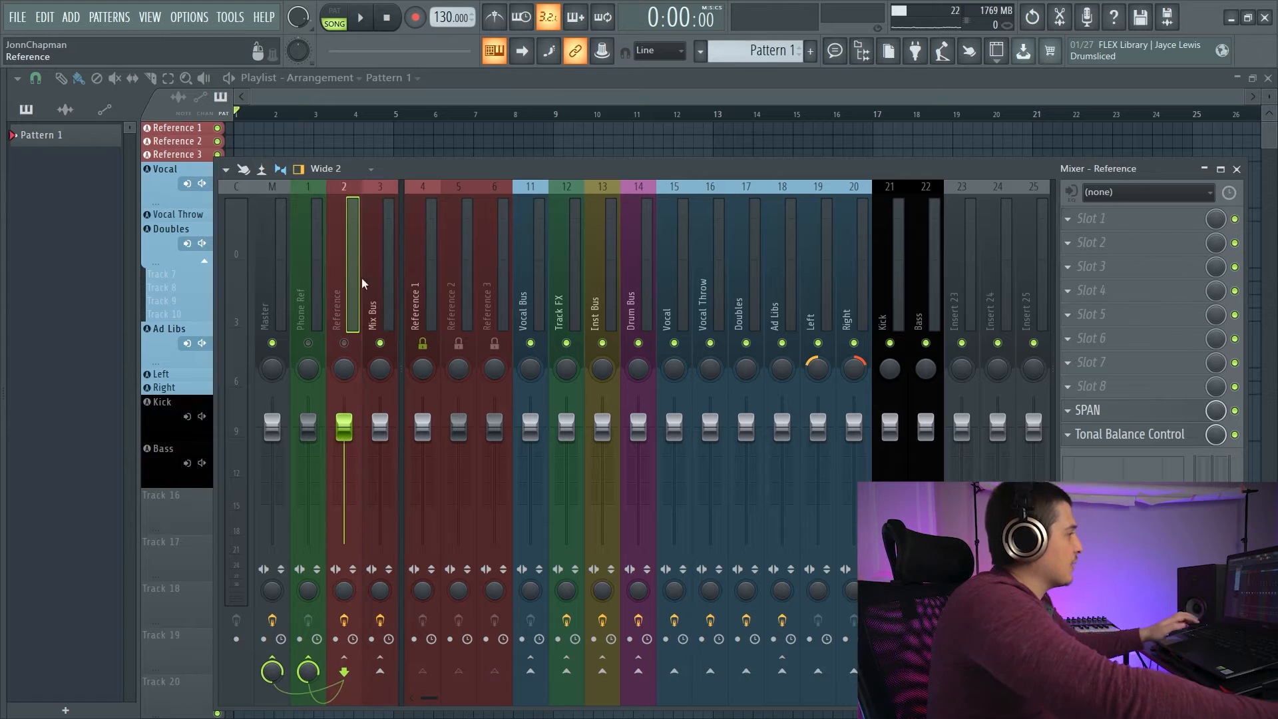
Alternate the solo between the Reference and Mix Bus mixer tracks, ending with the Mix Bus audible.
right_click(383, 341)
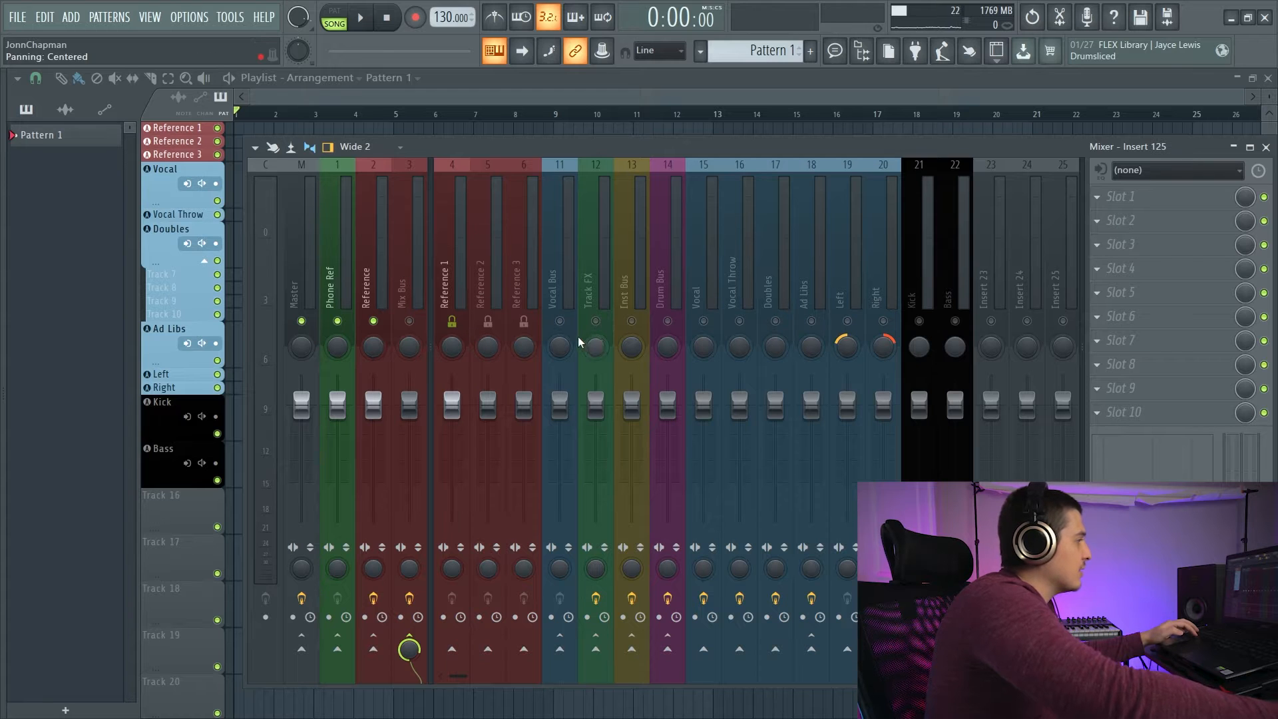
right_click(410, 322)
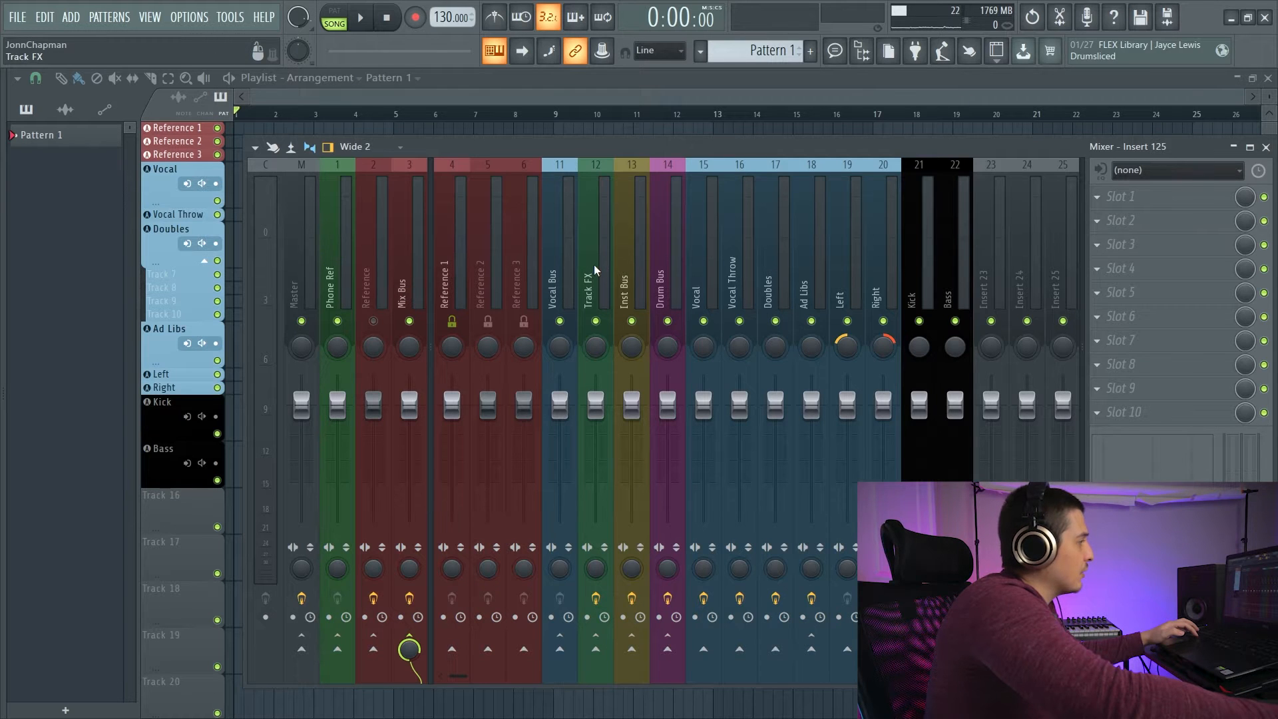
click(402, 282)
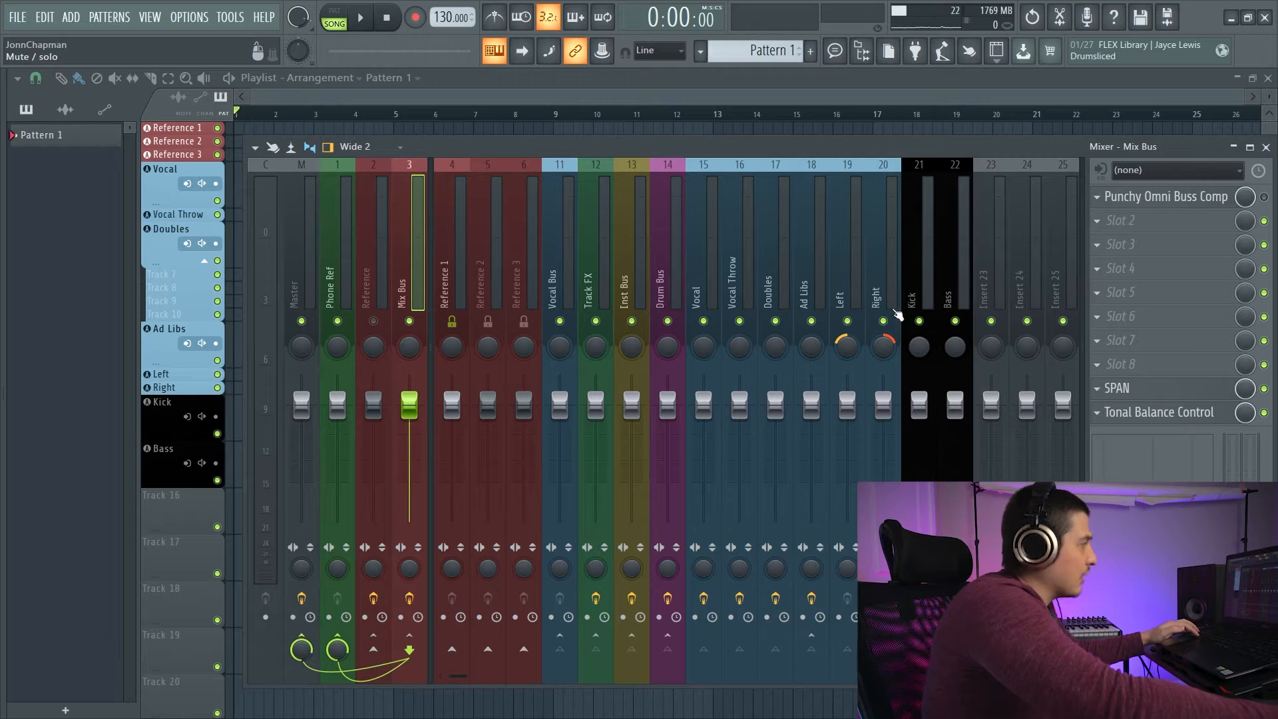
right_click(375, 321)
right_click(410, 322)
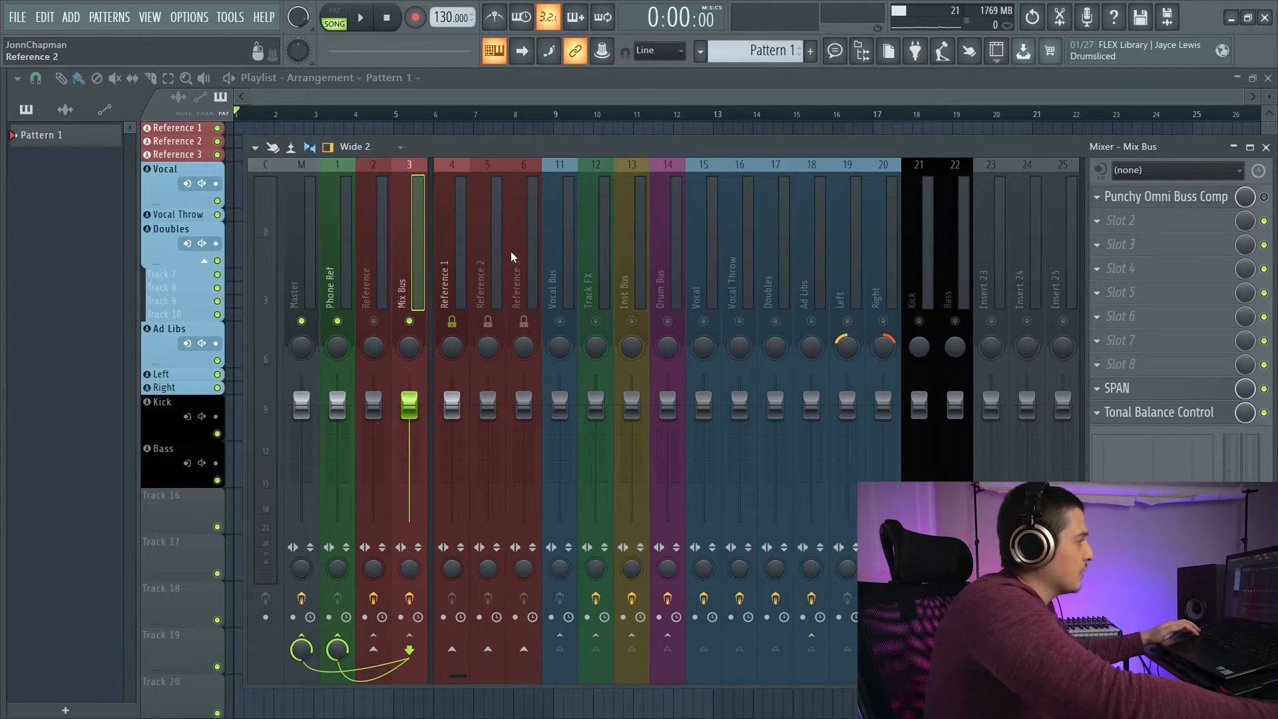
right_click(410, 322)
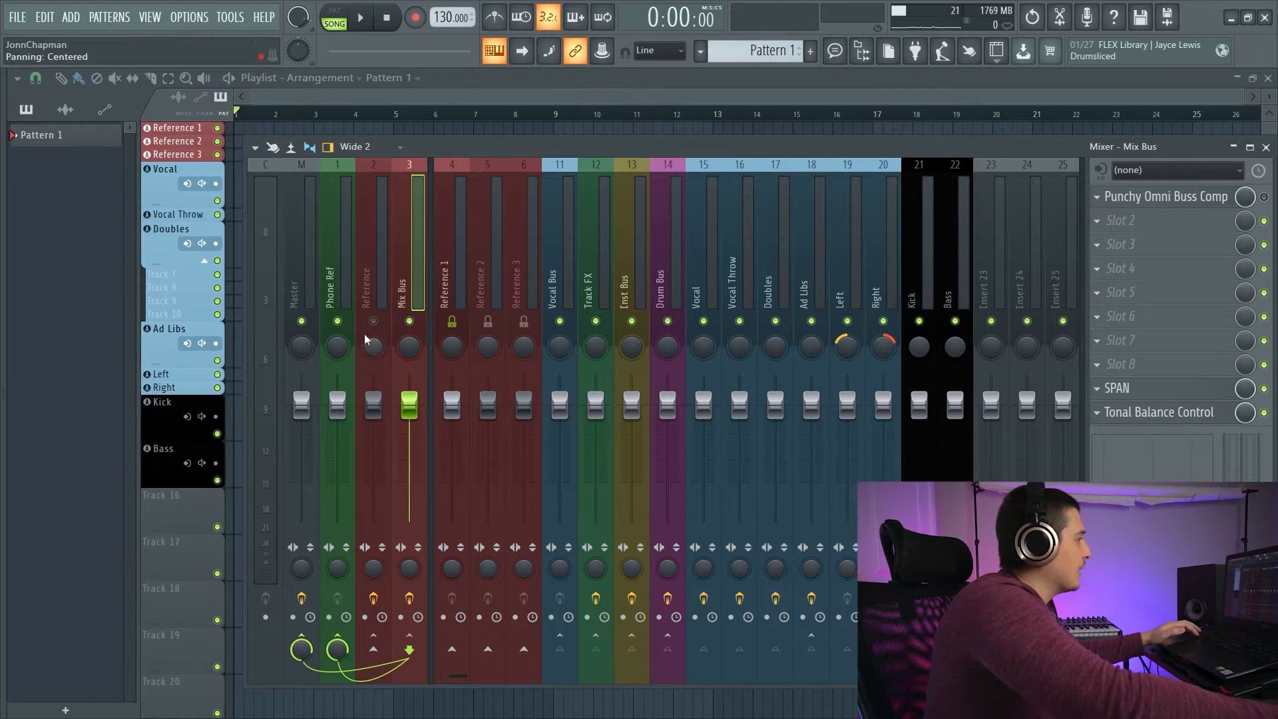
Enlarge the three Reference tracks in the playlist and reposition the mixer so those tracks stay in view.
drag(543, 162, 586, 256)
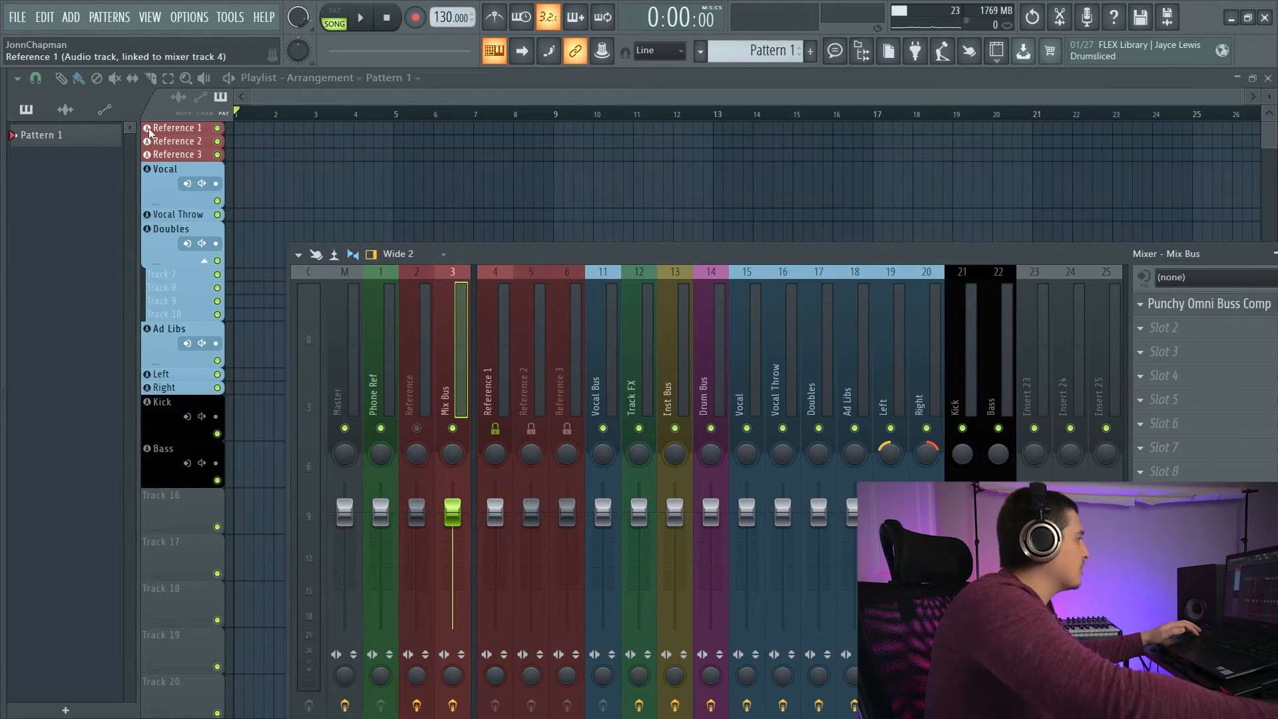
drag(142, 127, 146, 254)
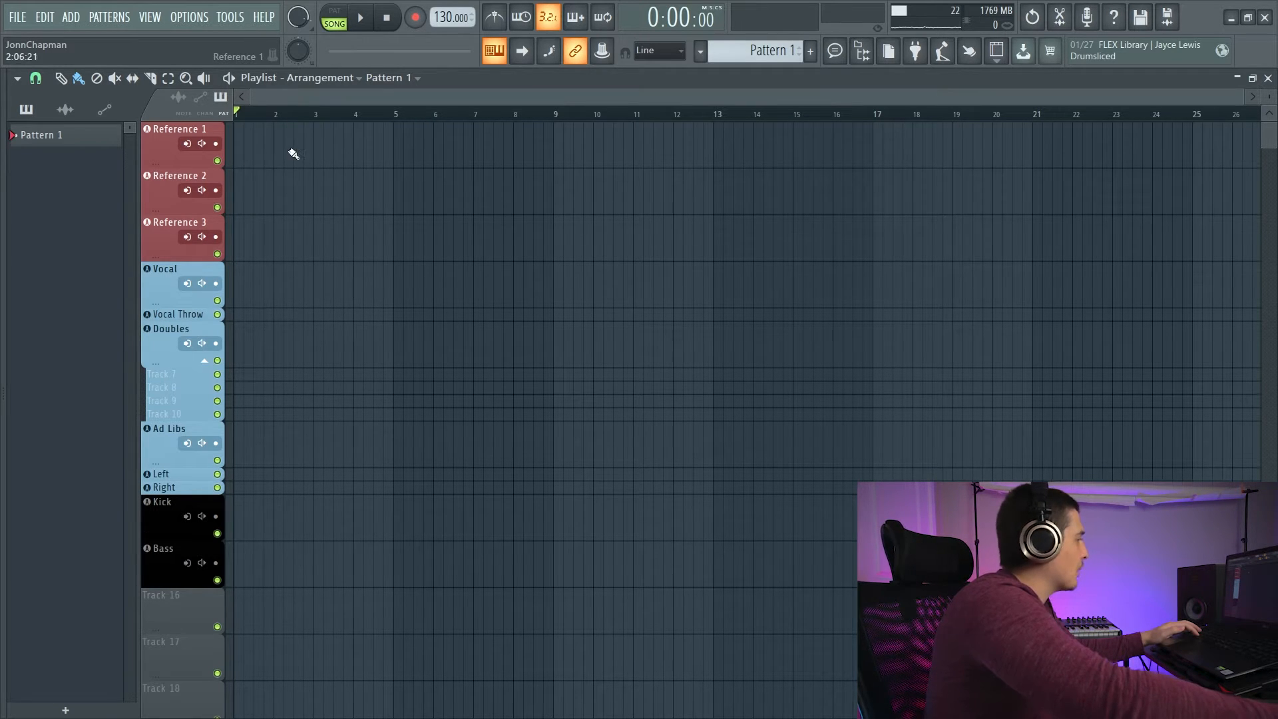
key(F9)
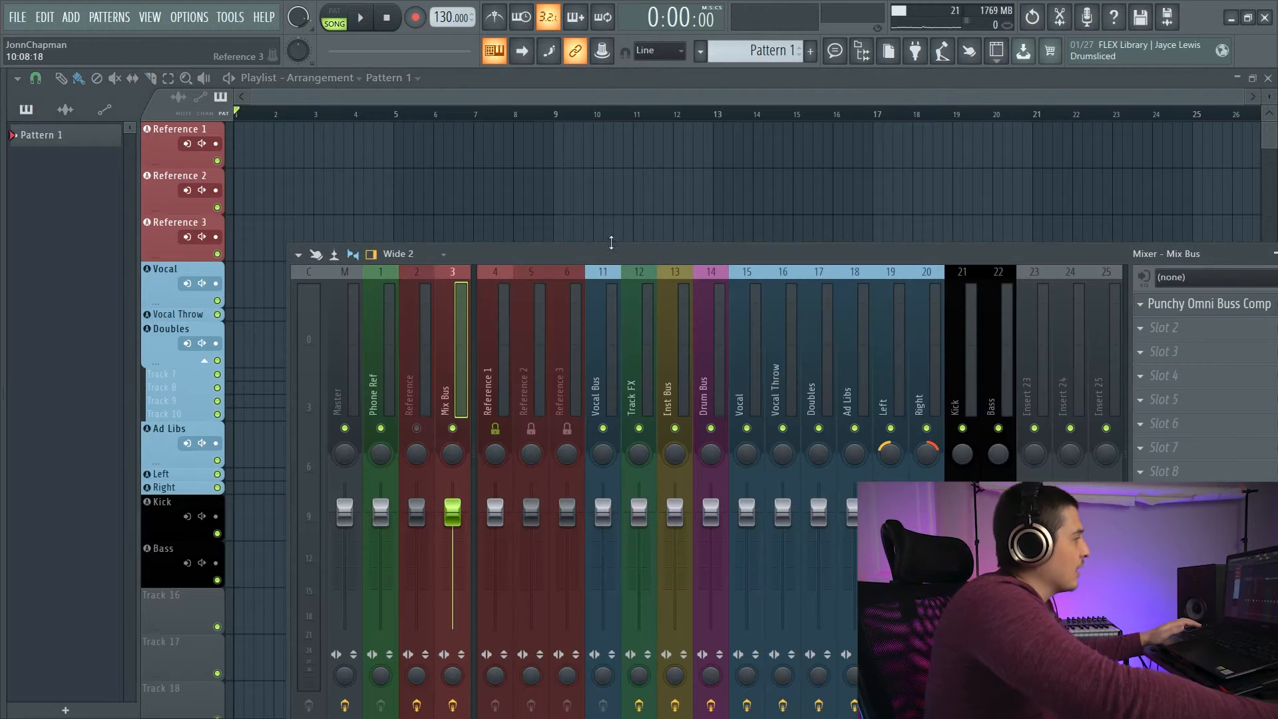
drag(591, 253, 537, 137)
Examine the Reference 1, Reference 2 and Reference 3 mixer tracks one after another.
click(441, 244)
click(480, 245)
click(522, 244)
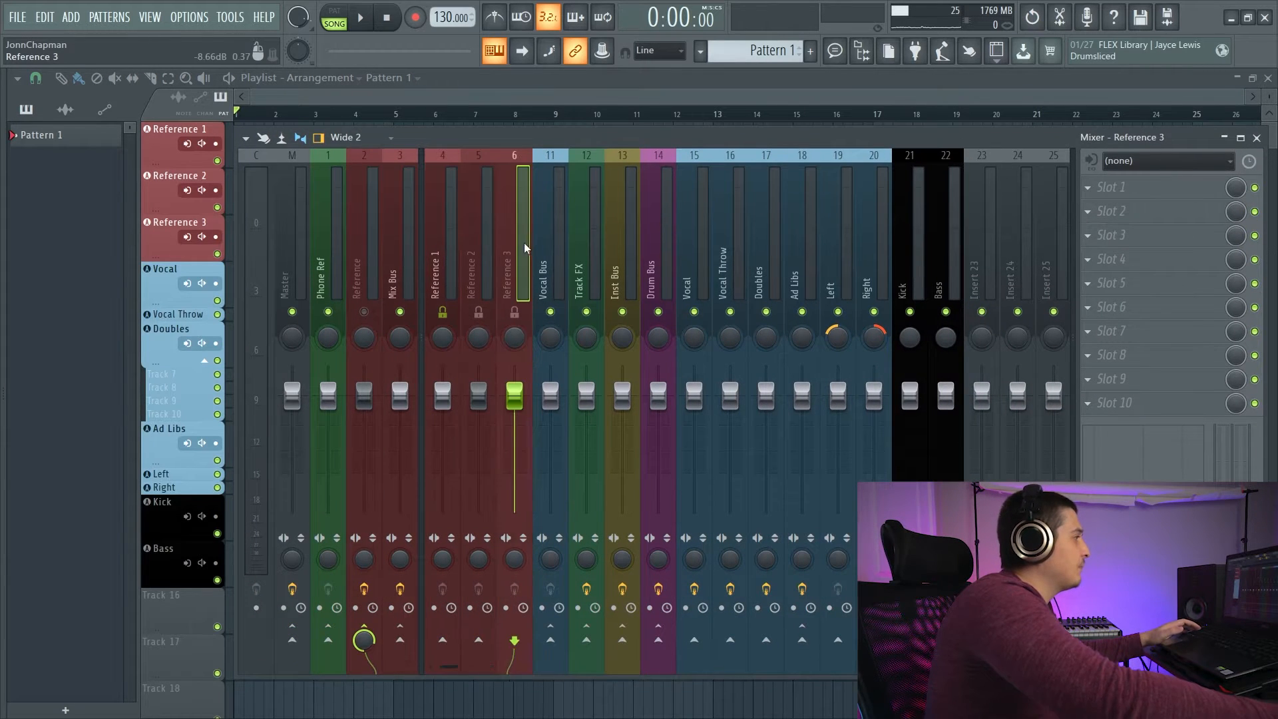
click(480, 246)
click(442, 249)
click(475, 252)
click(513, 248)
click(445, 246)
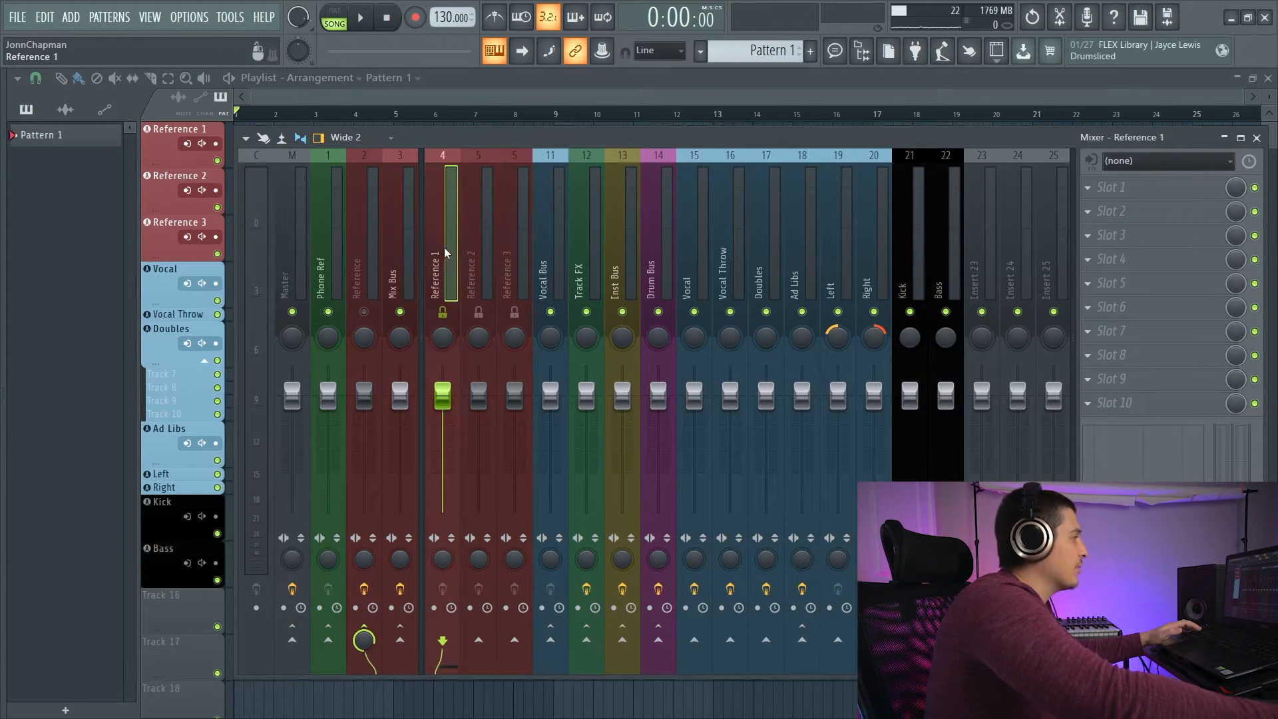
drag(513, 146, 517, 142)
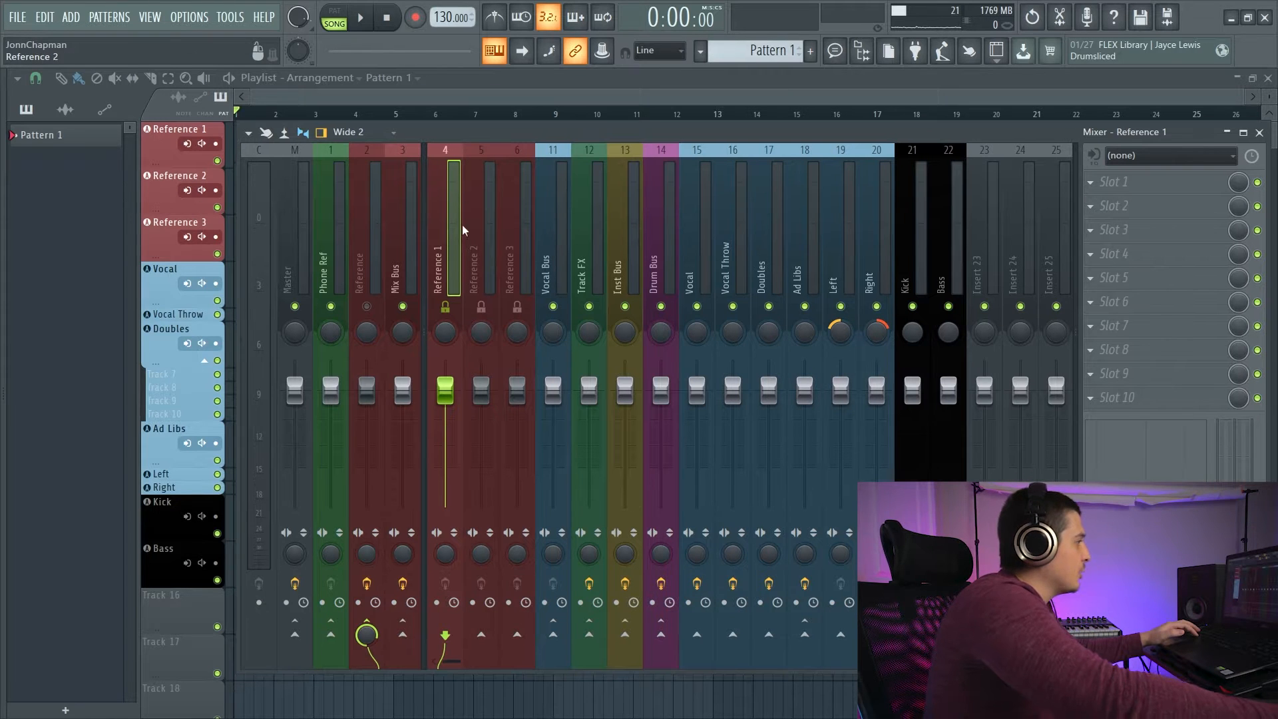
Unlock Reference 1, solo the Reference bus, and mute Reference 3 and Reference 2 so only Reference 1 feeds it.
click(446, 307)
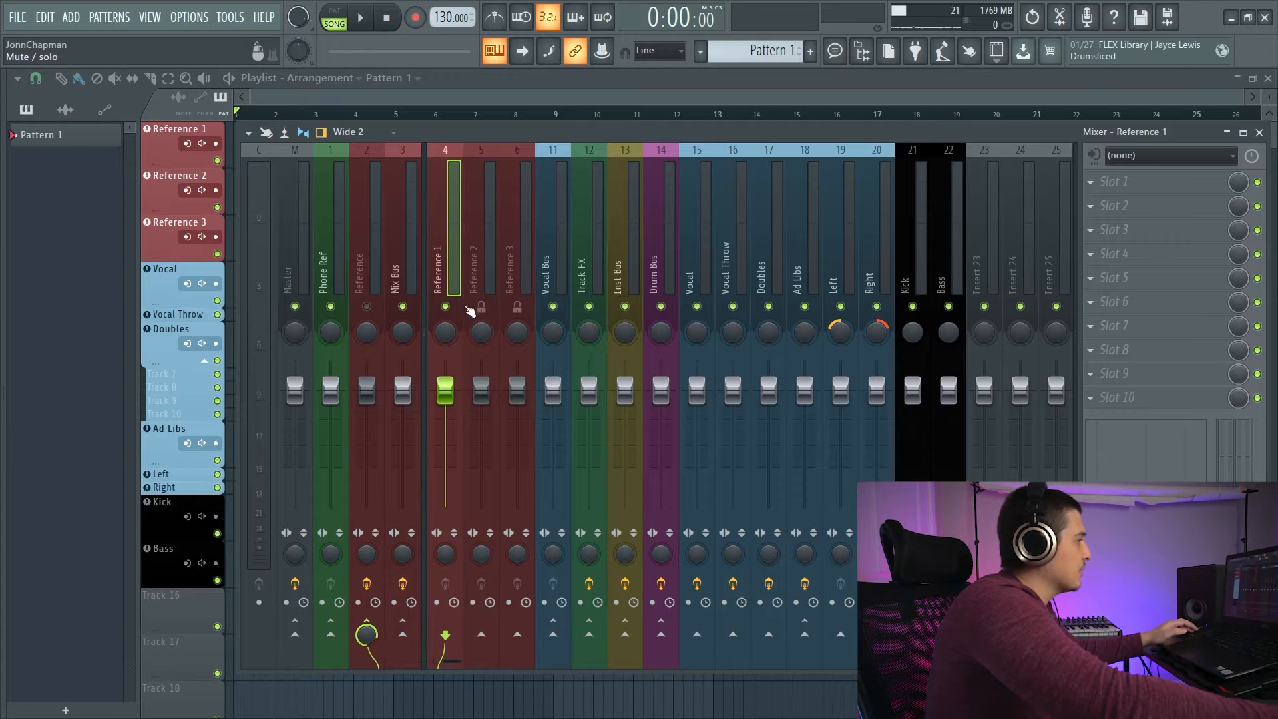
right_click(367, 307)
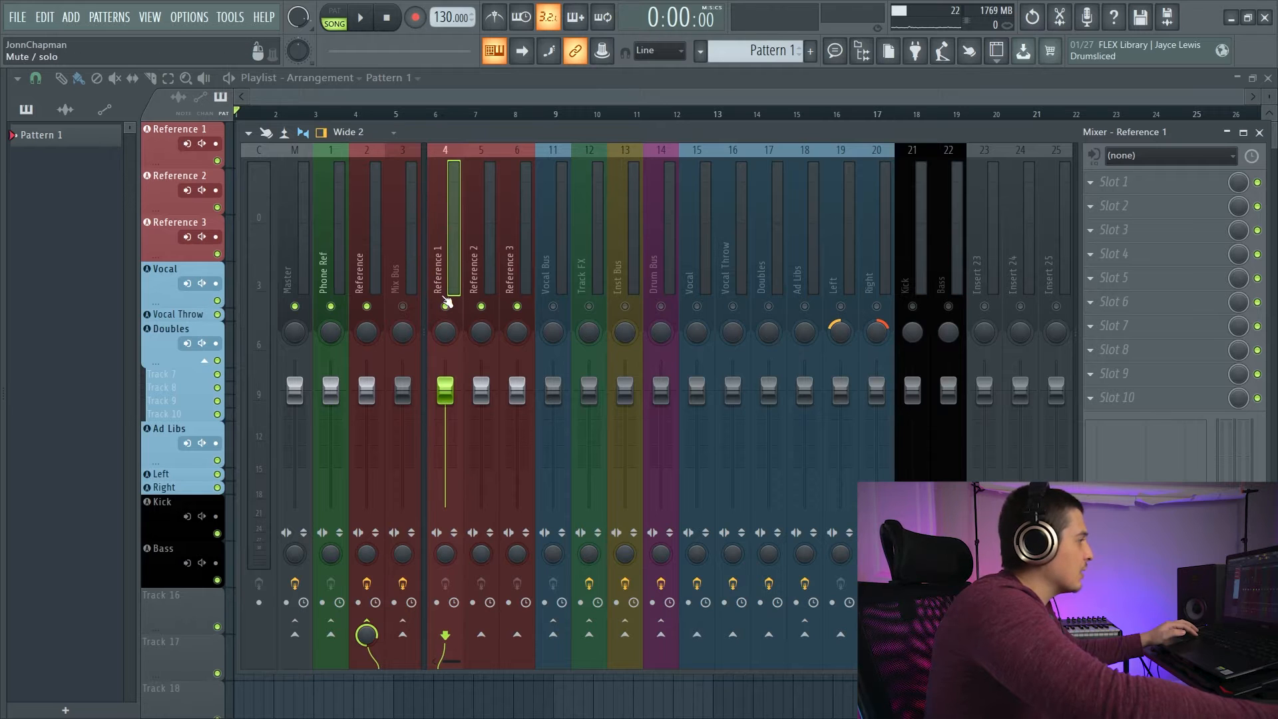
click(517, 307)
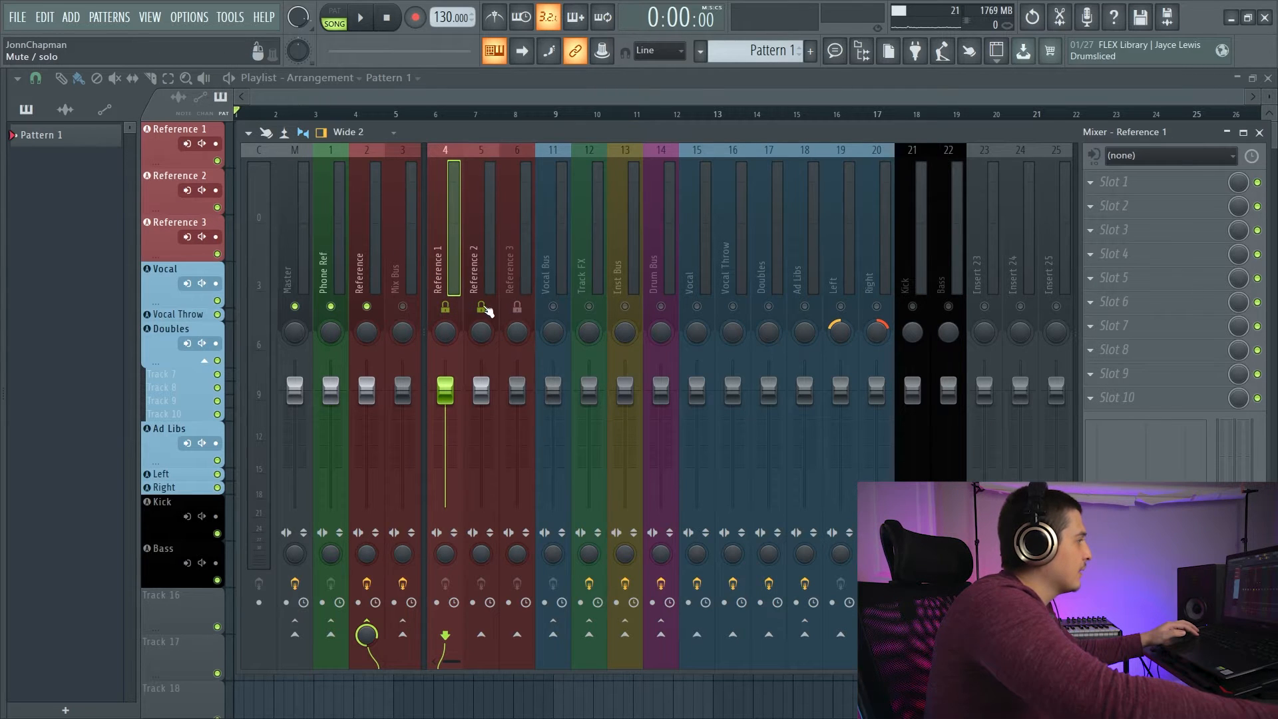
click(481, 307)
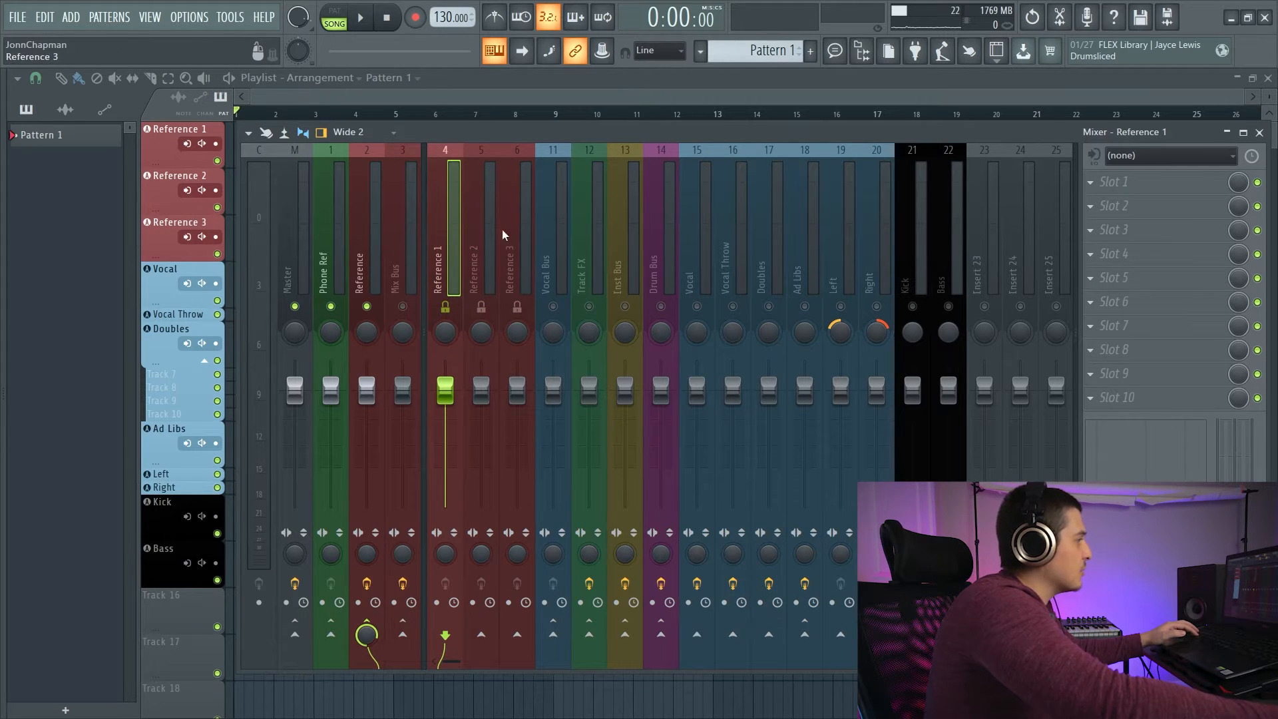
Switch the solo between Mix Bus and Reference, and make Reference 3 the active reference, ending with the Mix Bus audible.
right_click(403, 307)
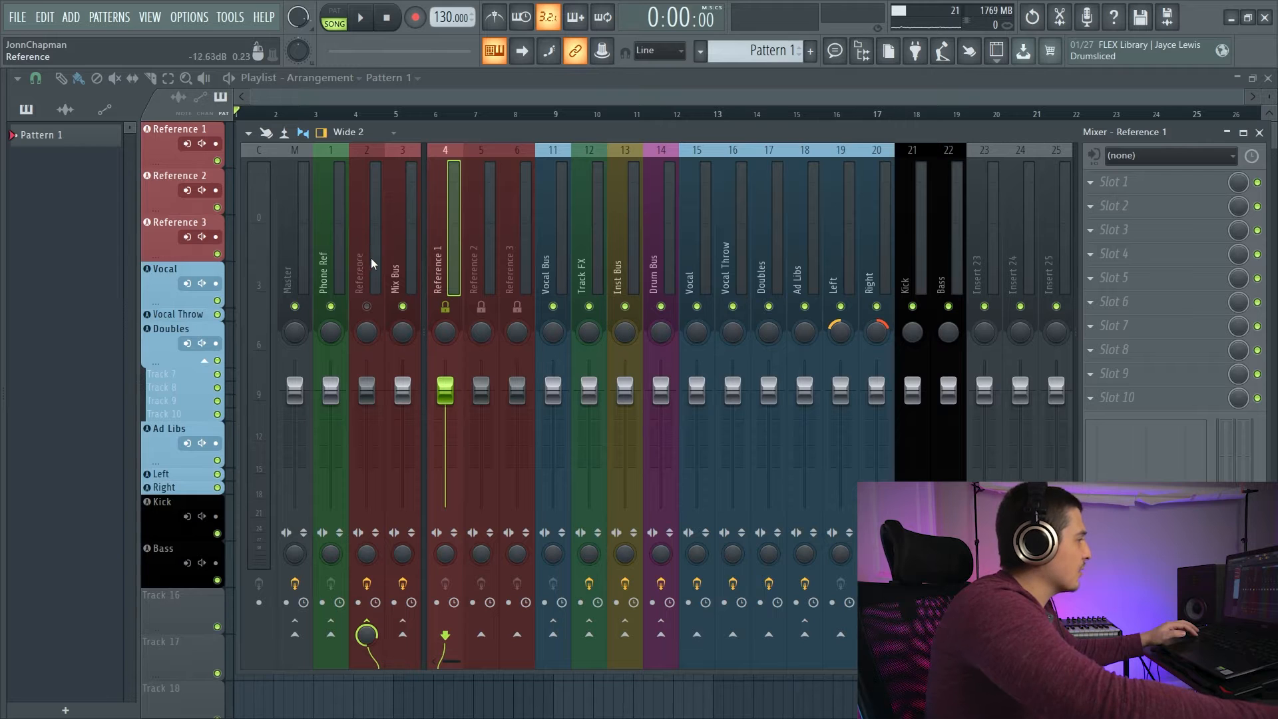
right_click(367, 307)
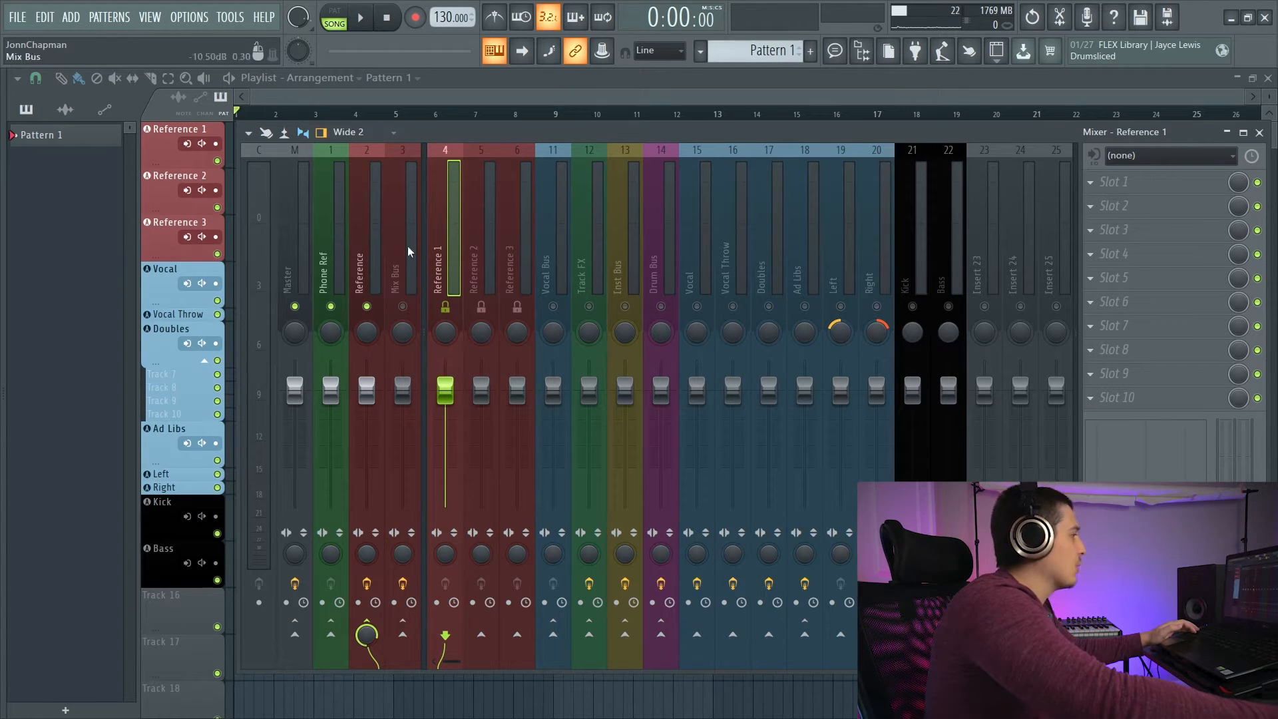
click(486, 307)
click(517, 307)
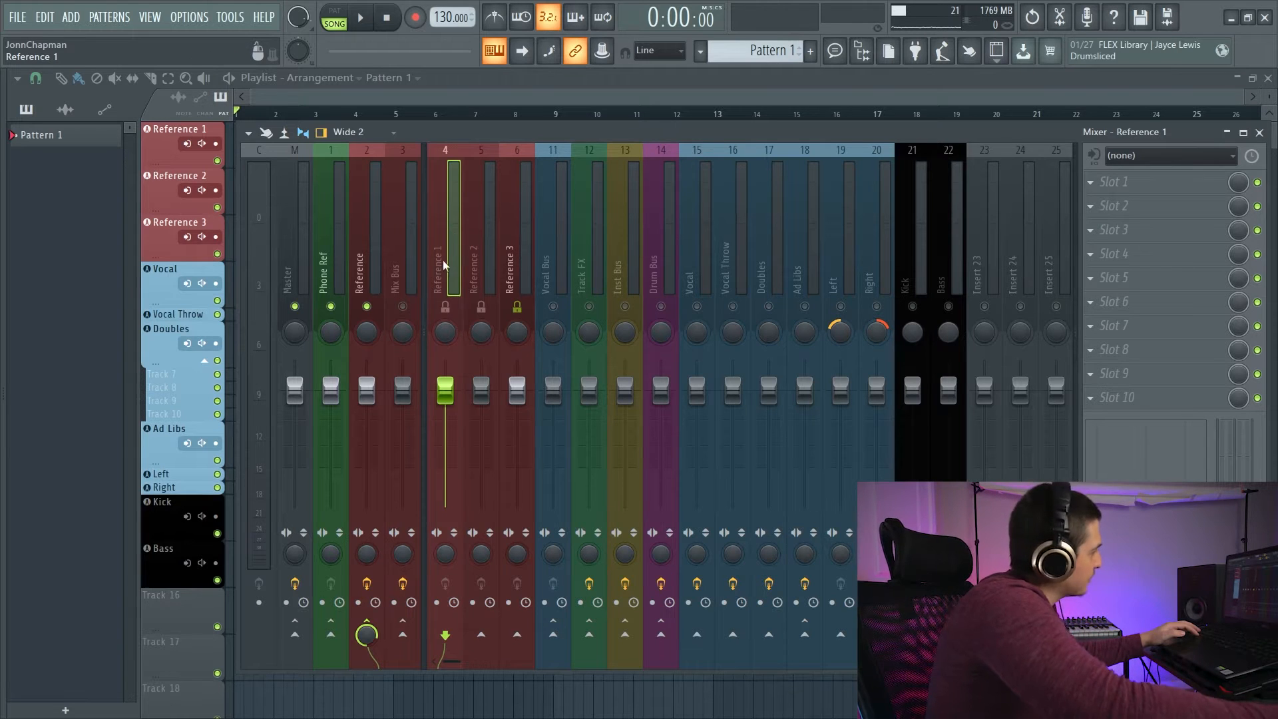
right_click(367, 306)
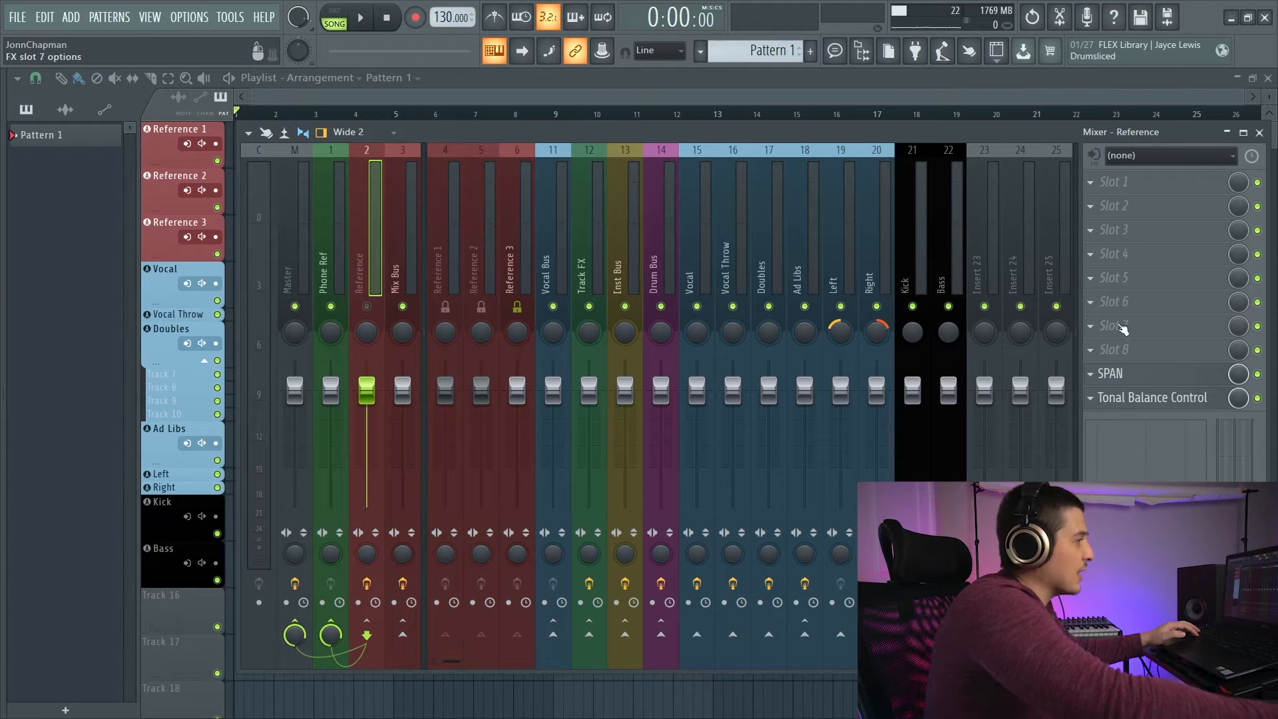
Compare the effect chains and routing of the Mix Bus, Reference and Master mixer tracks.
click(396, 380)
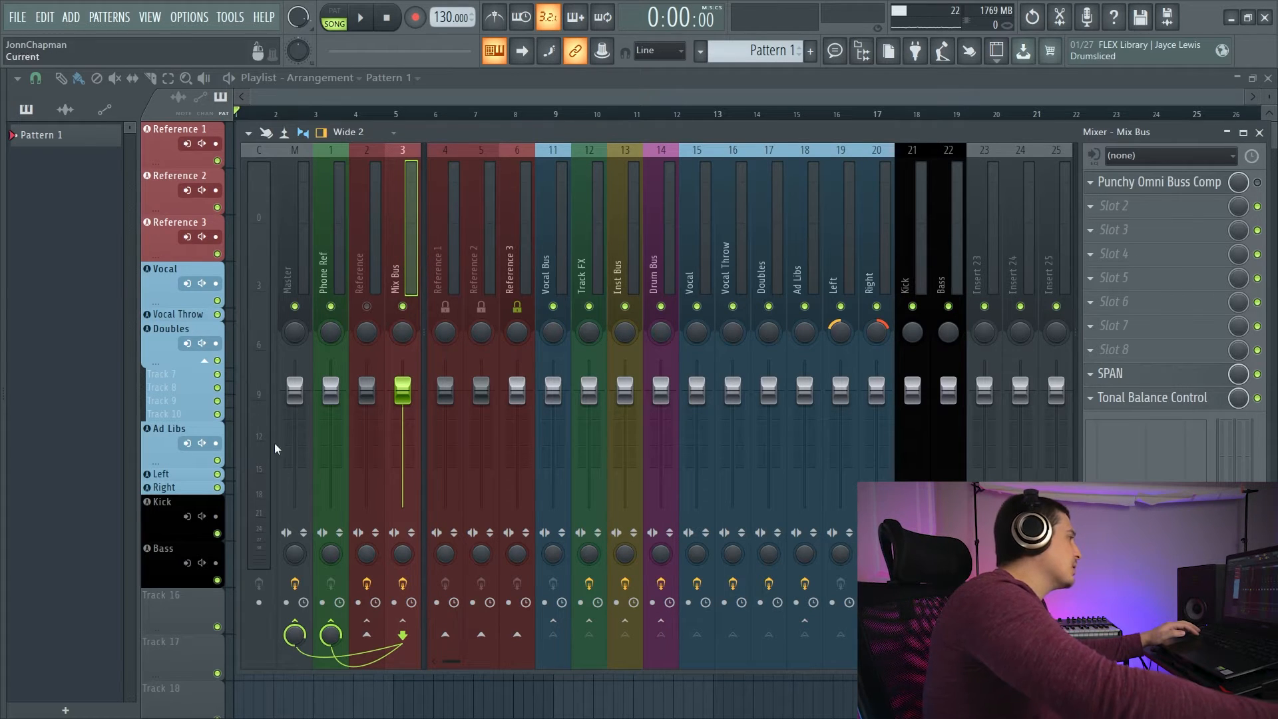
click(303, 263)
click(410, 242)
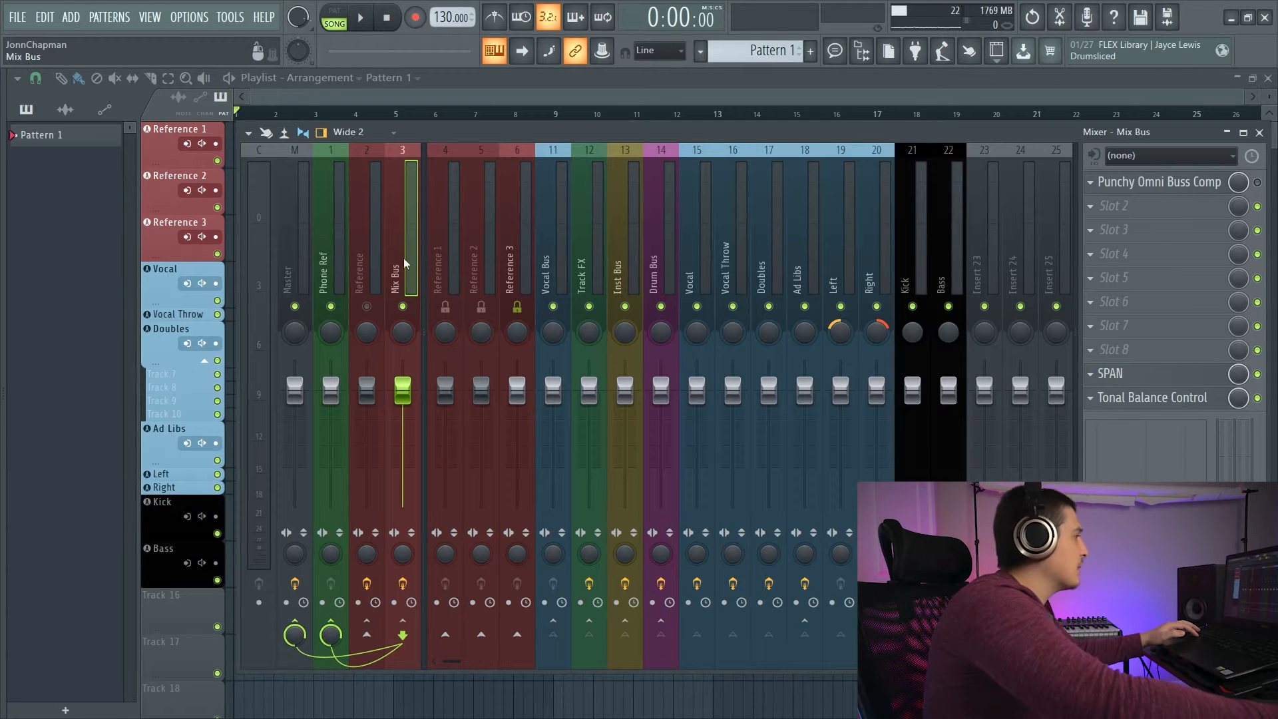
click(373, 257)
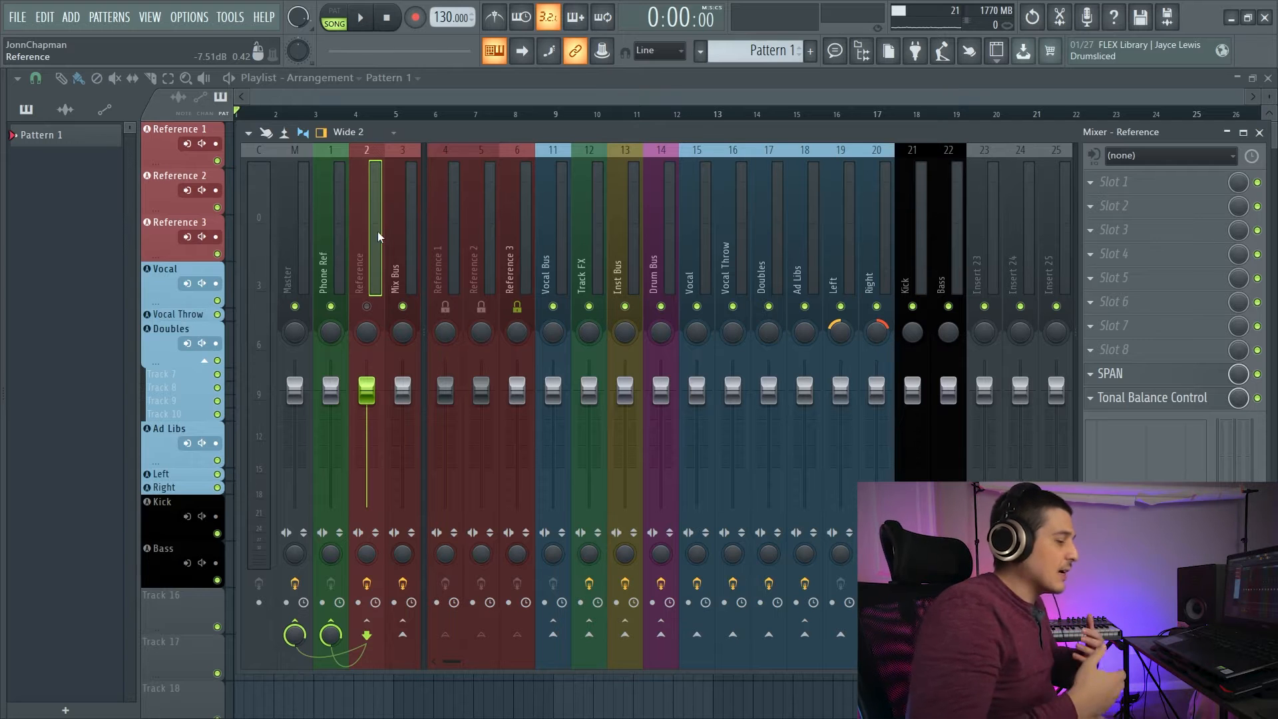
click(298, 256)
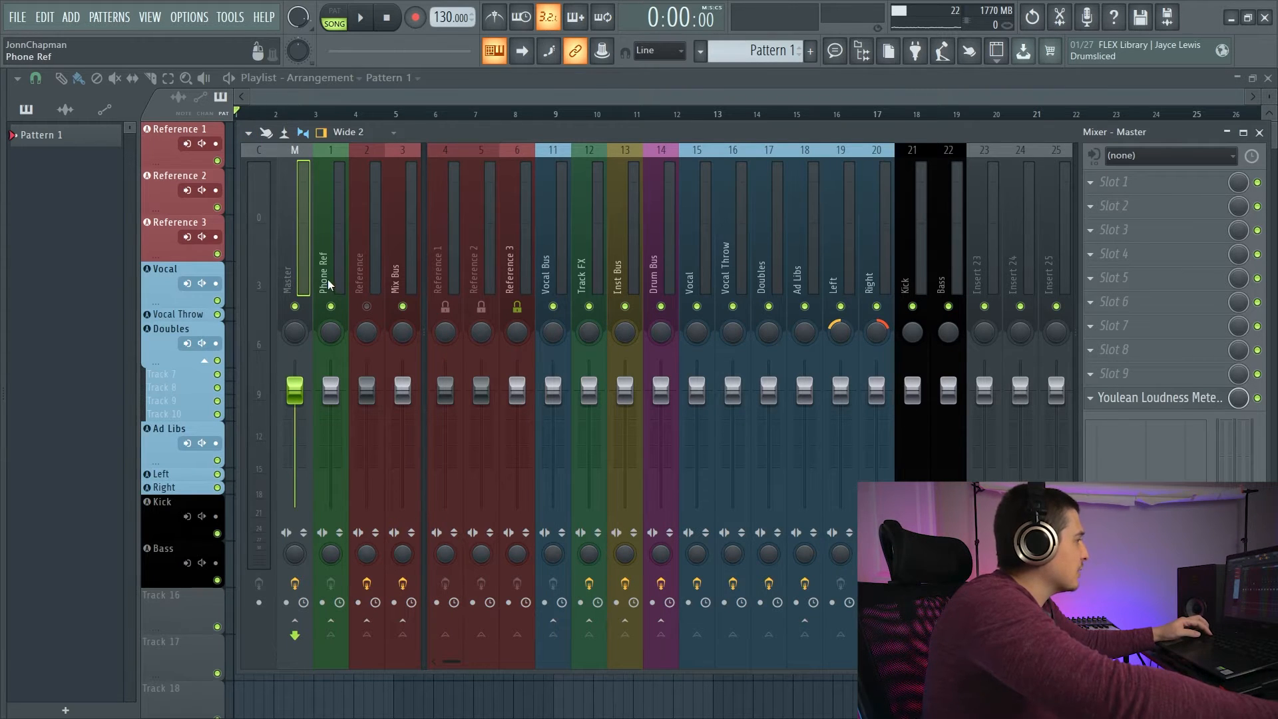
click(353, 272)
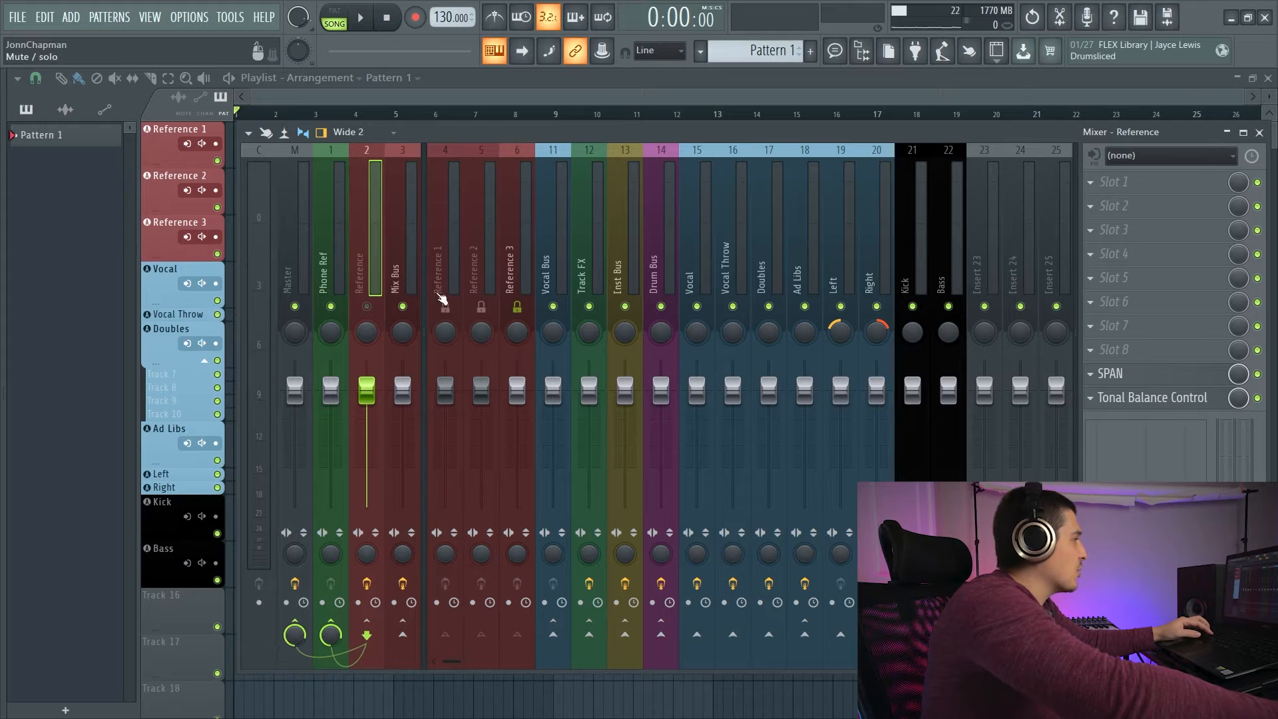
Open the Punchy Omni Buss Comp effect on the Mix Bus and examine its compressor and PRE modules.
click(399, 273)
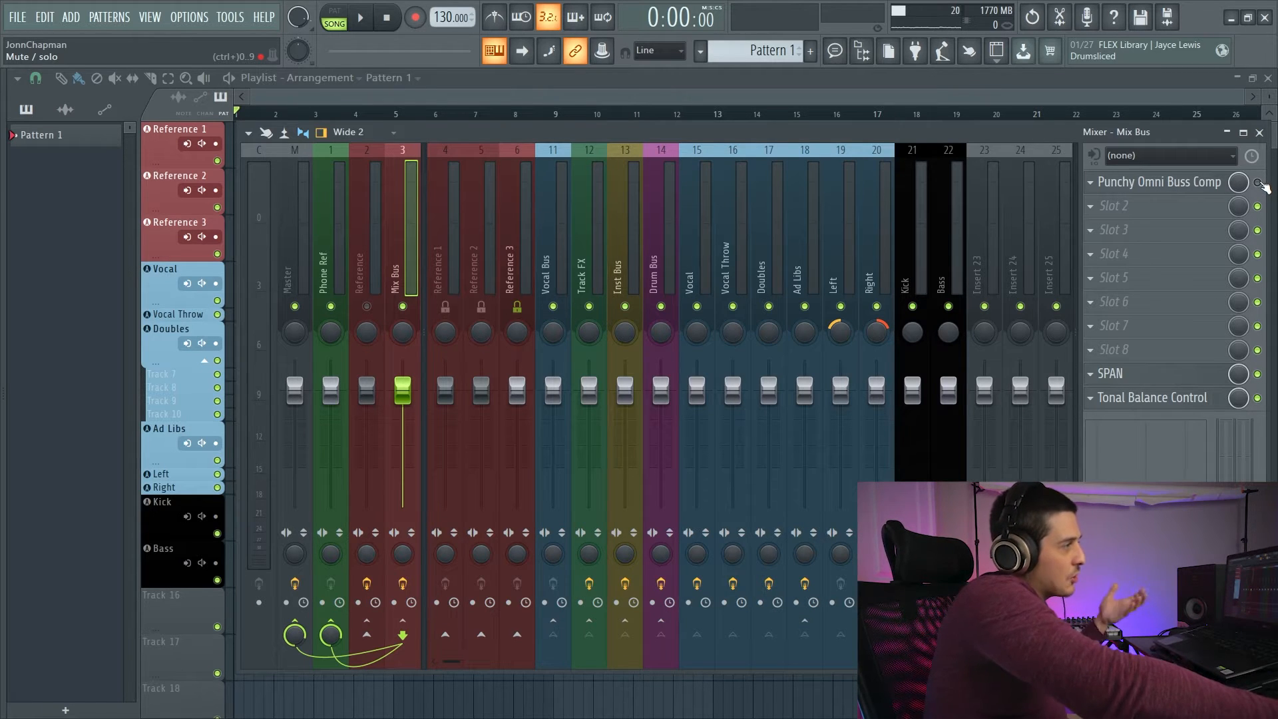
click(1161, 182)
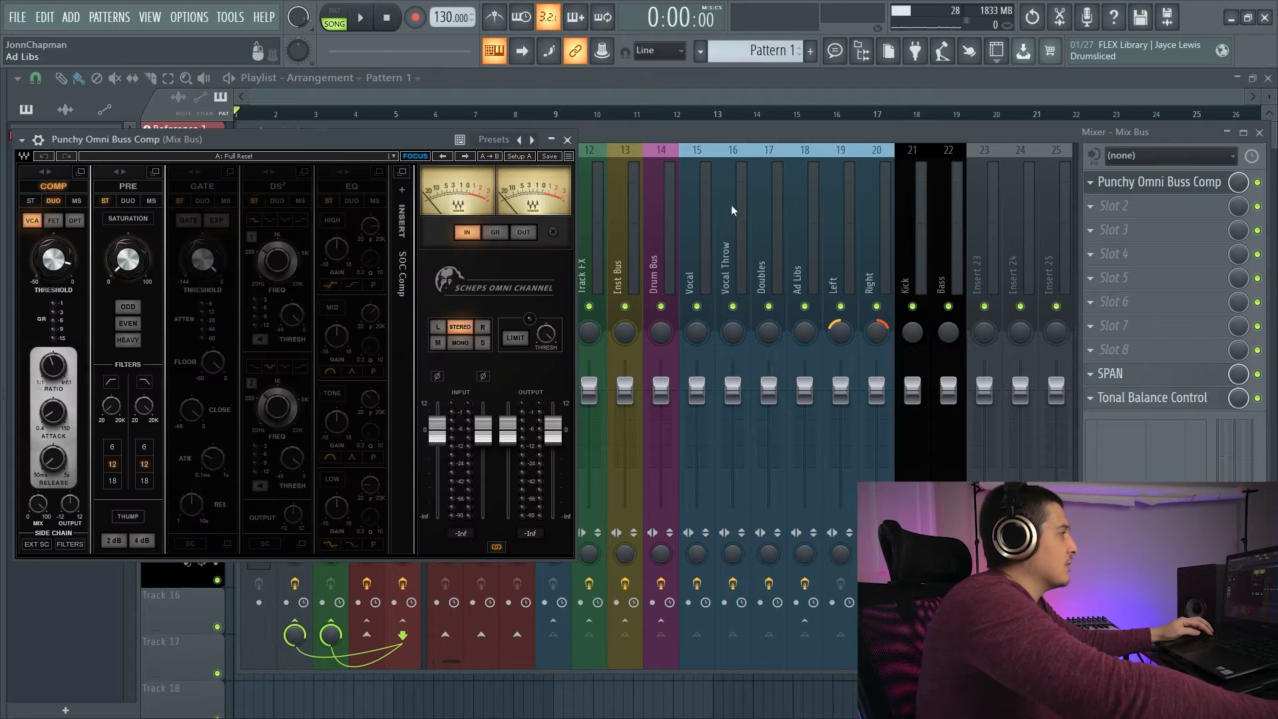
drag(357, 140, 690, 145)
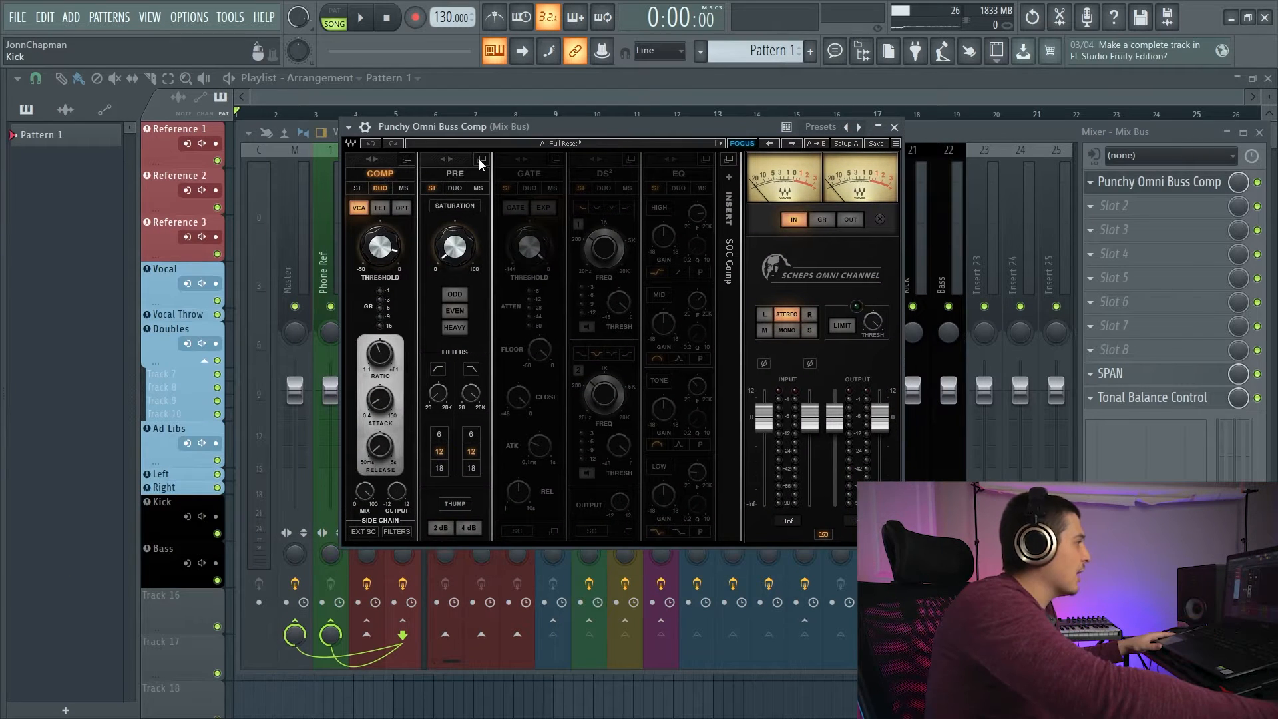
click(481, 160)
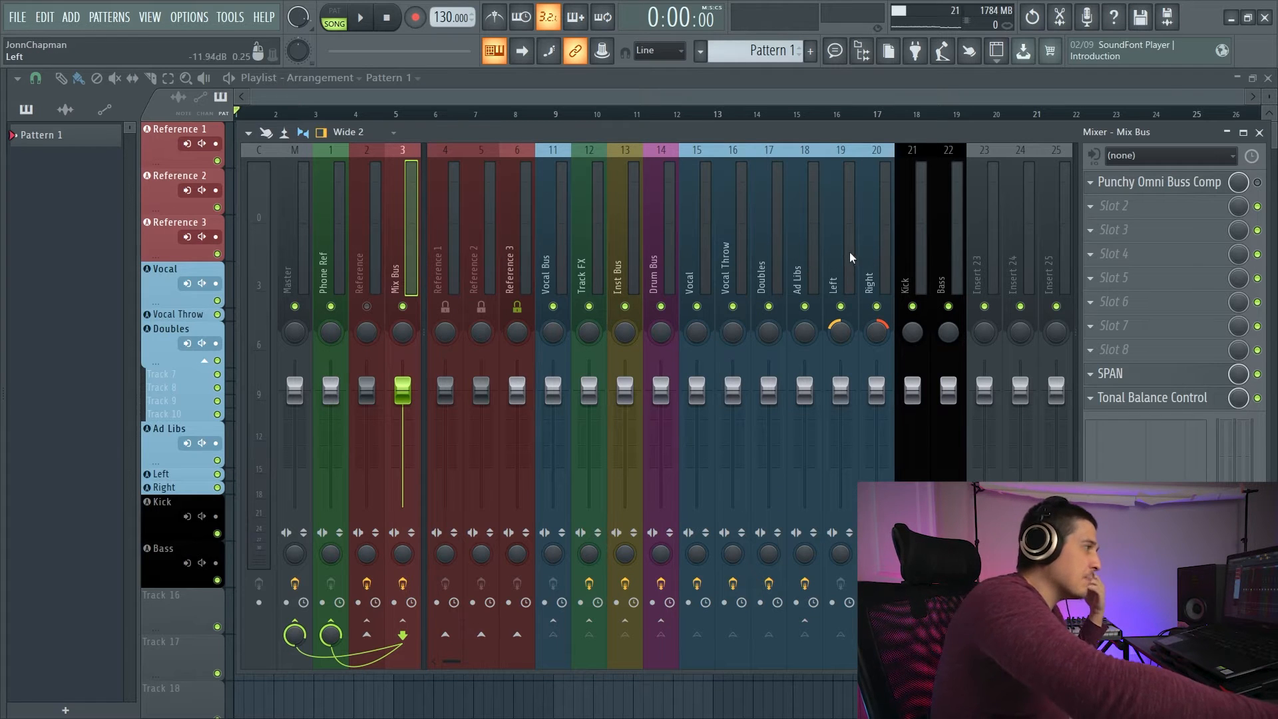
Open the Kick Sidechain effect on the Bass track and examine its dynamic EQ band settings.
click(957, 258)
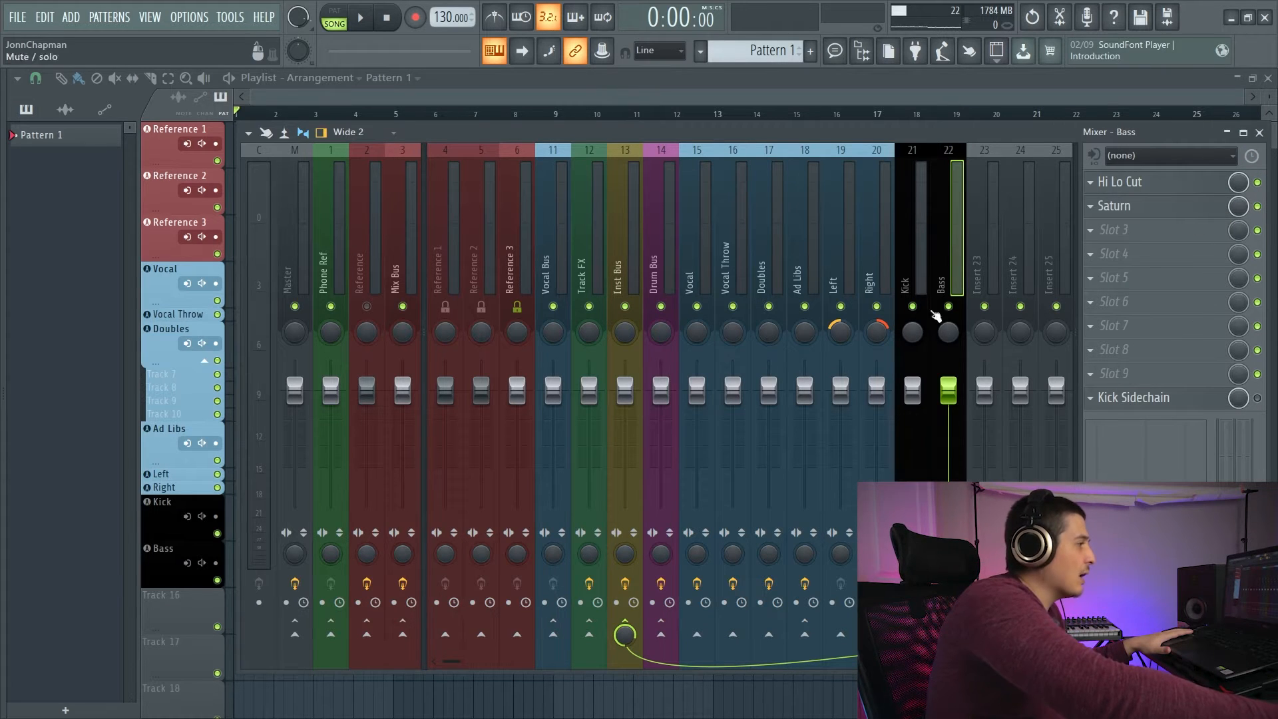
click(1148, 398)
click(1148, 397)
click(1148, 397)
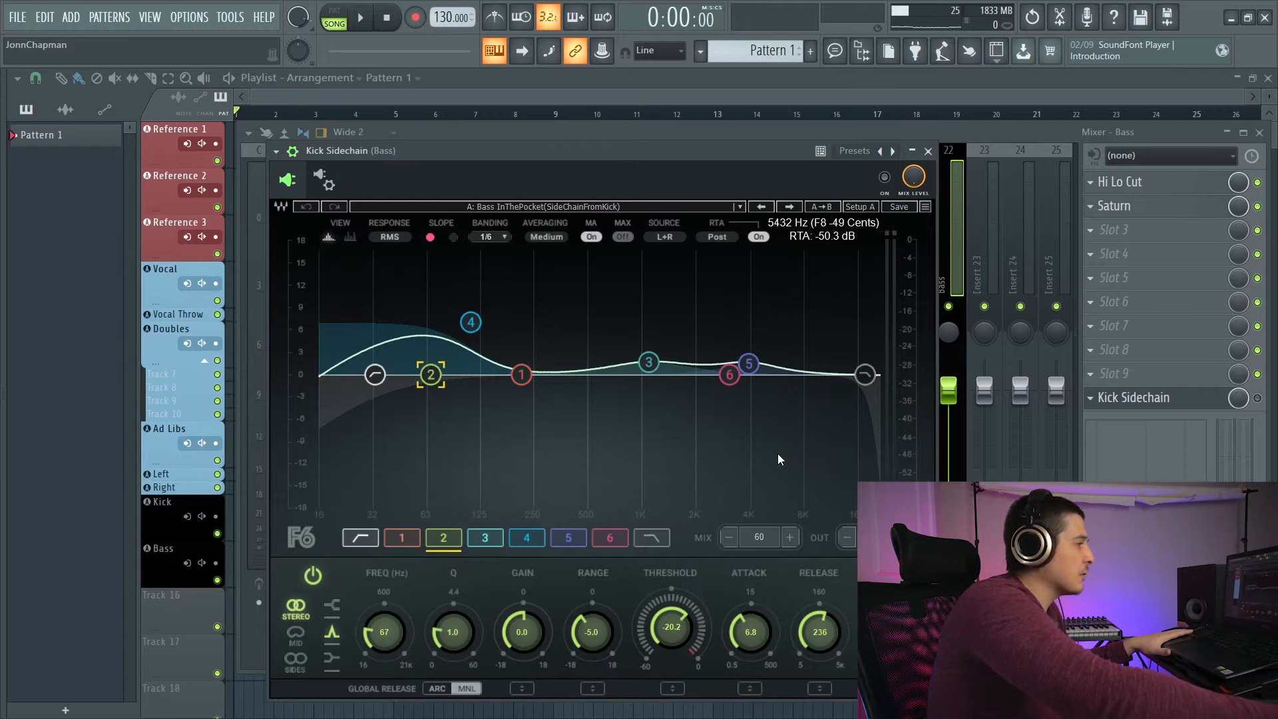
click(928, 151)
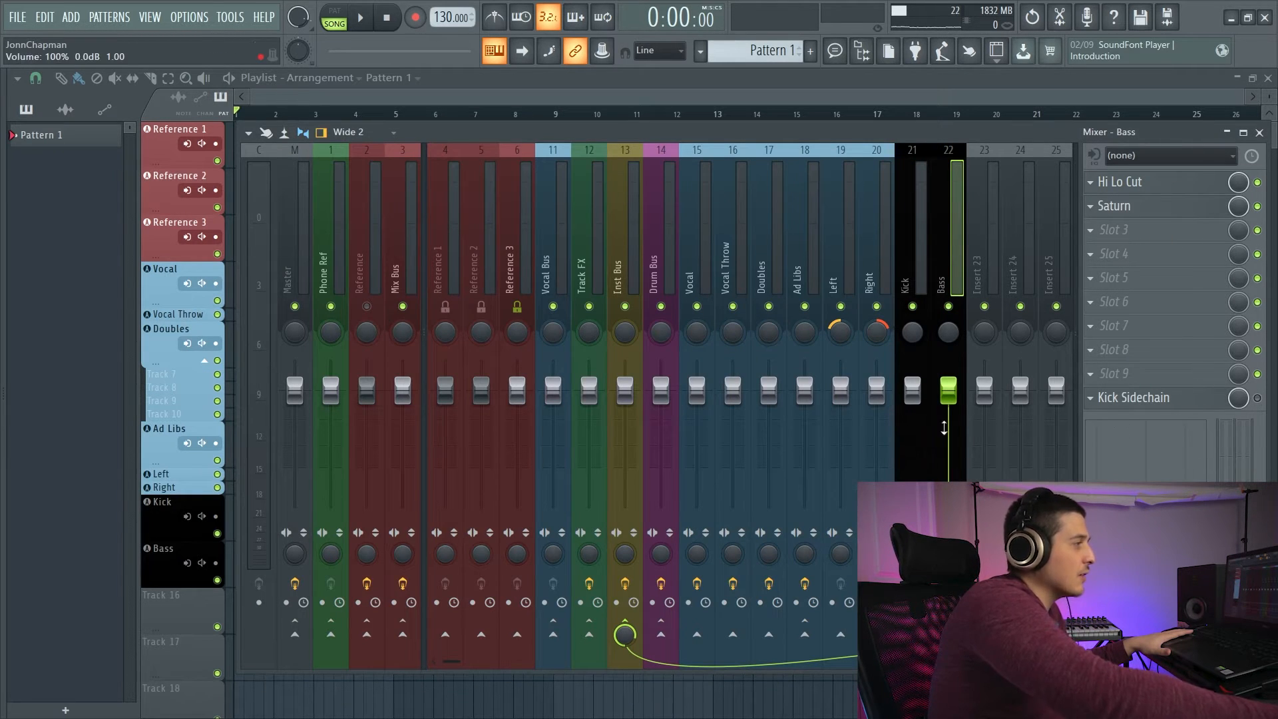
Check the Kick Sidechain effect's processing connections, including its Stereo Aux In mapping.
click(1134, 398)
click(323, 179)
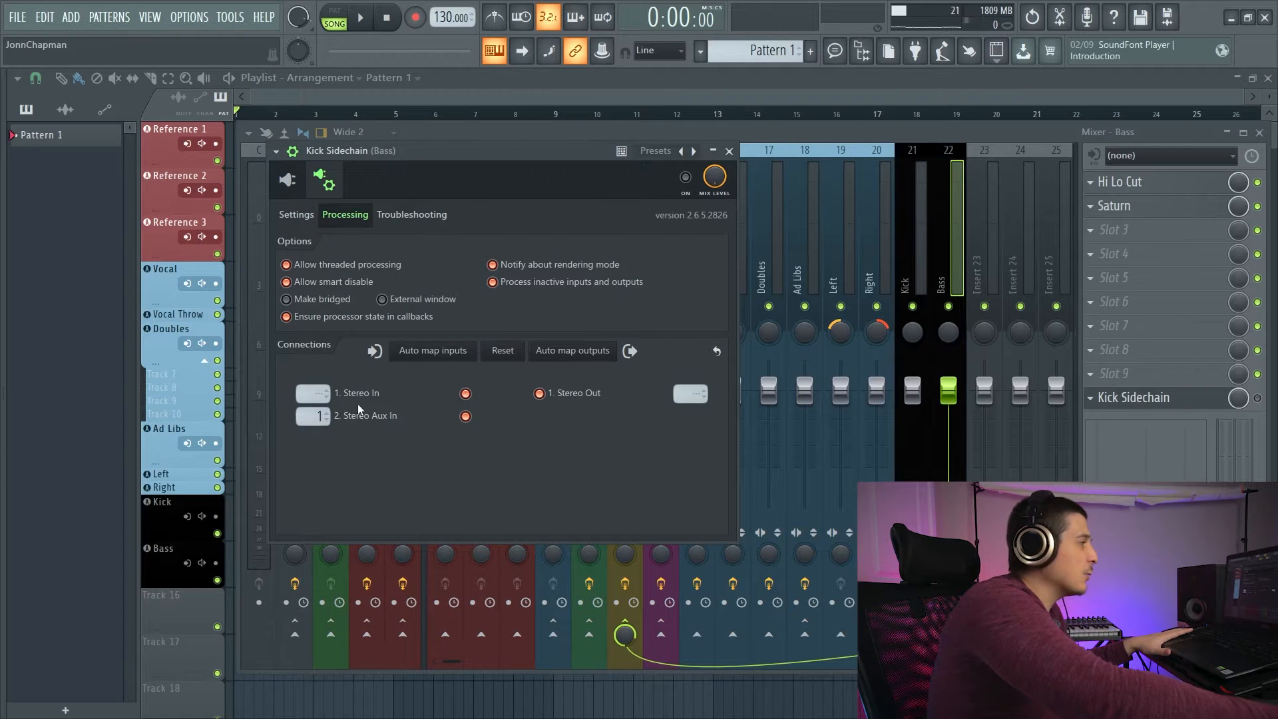
click(728, 151)
Examine the effects and routing of the Kick, Bass, Drum Bus and Track FX mixer tracks.
click(912, 247)
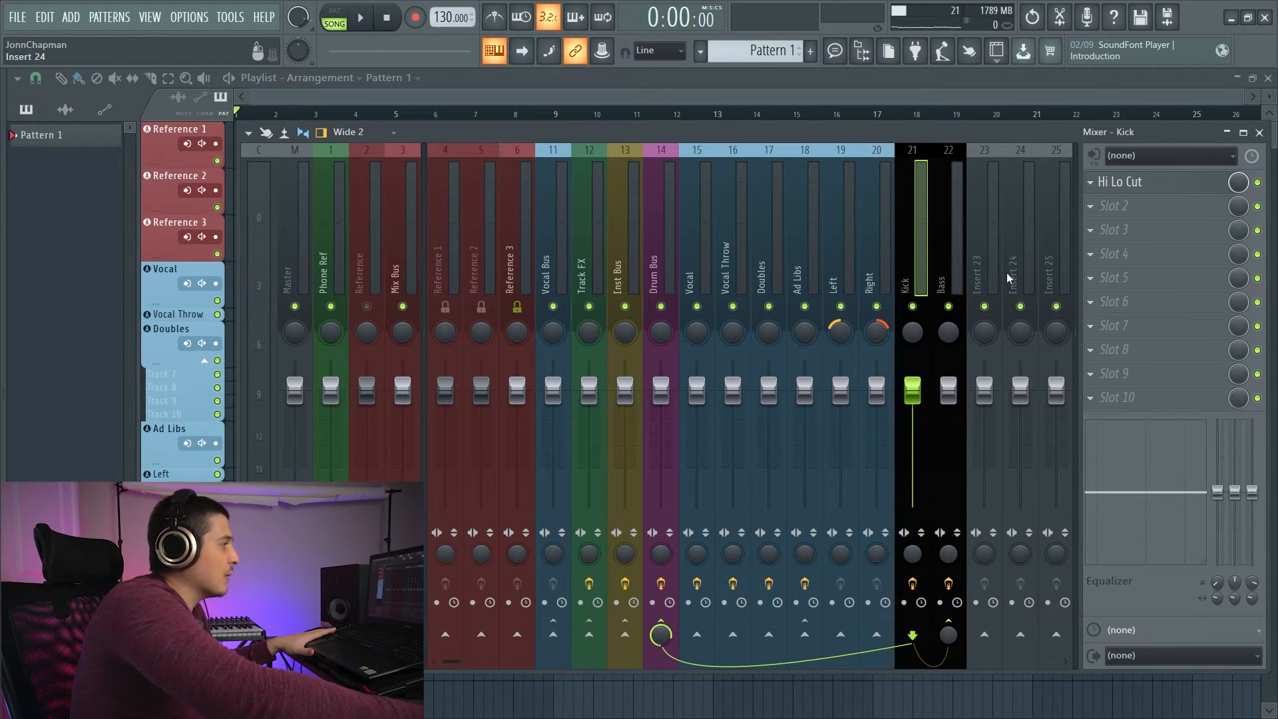
click(954, 266)
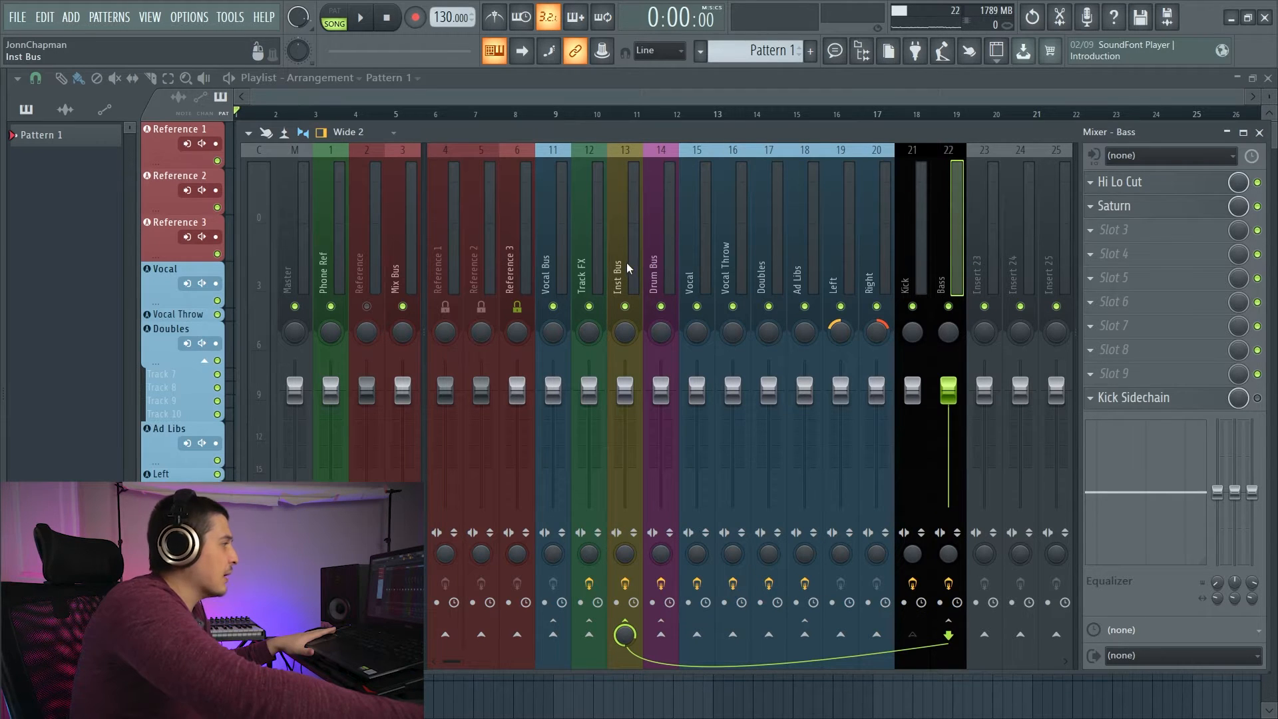
click(655, 266)
click(591, 264)
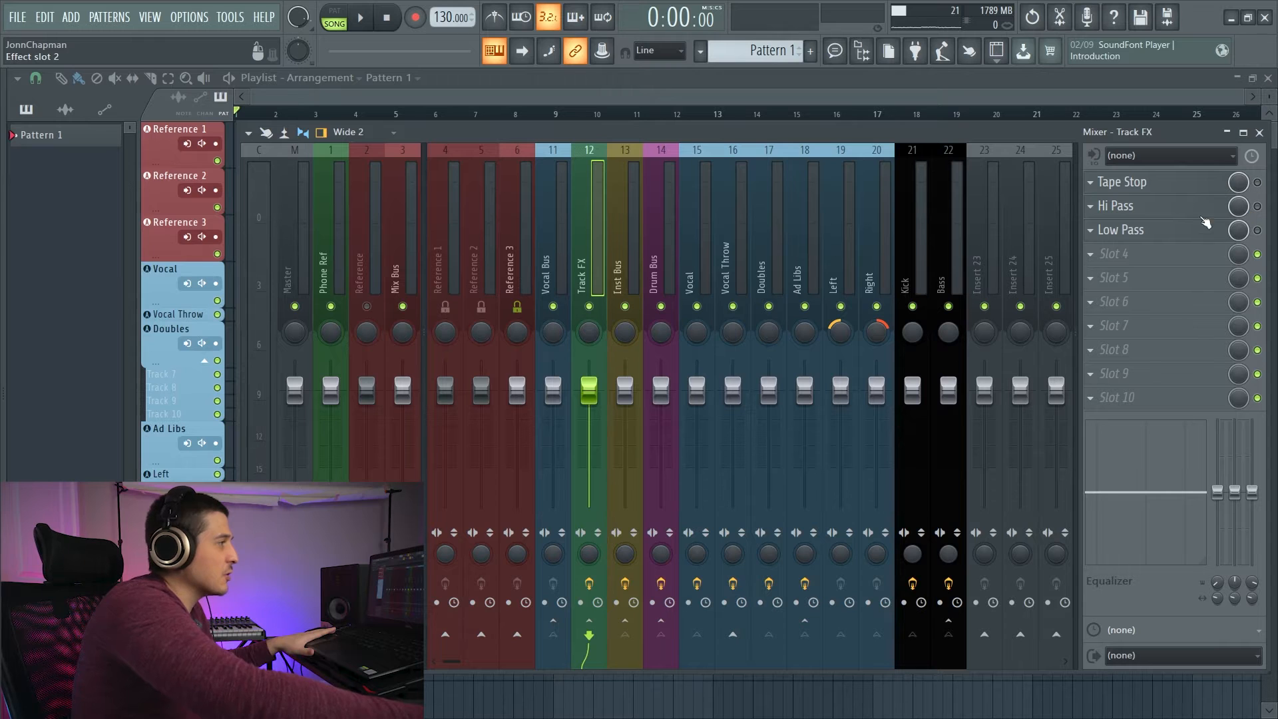
Open the Tape Stop effect on the Track FX track, try its transport buttons, and look up the last tweaked parameter options.
click(1151, 189)
drag(402, 265, 678, 218)
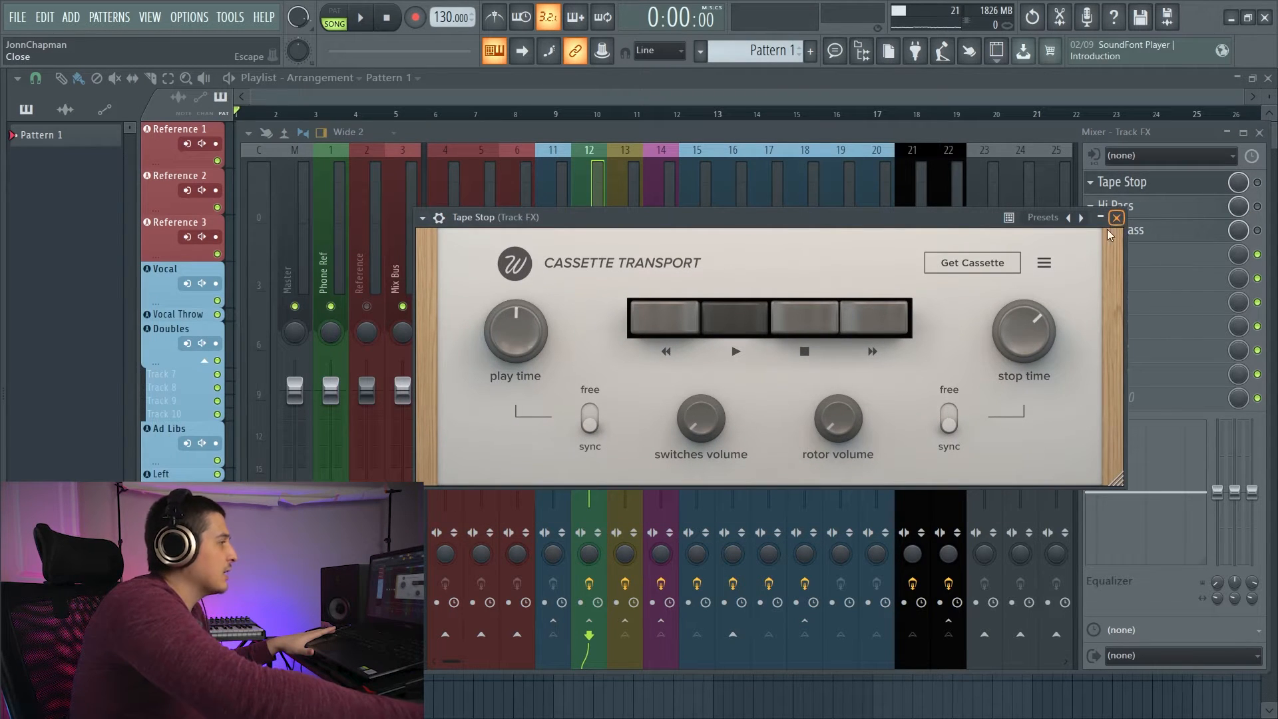
click(779, 321)
click(735, 320)
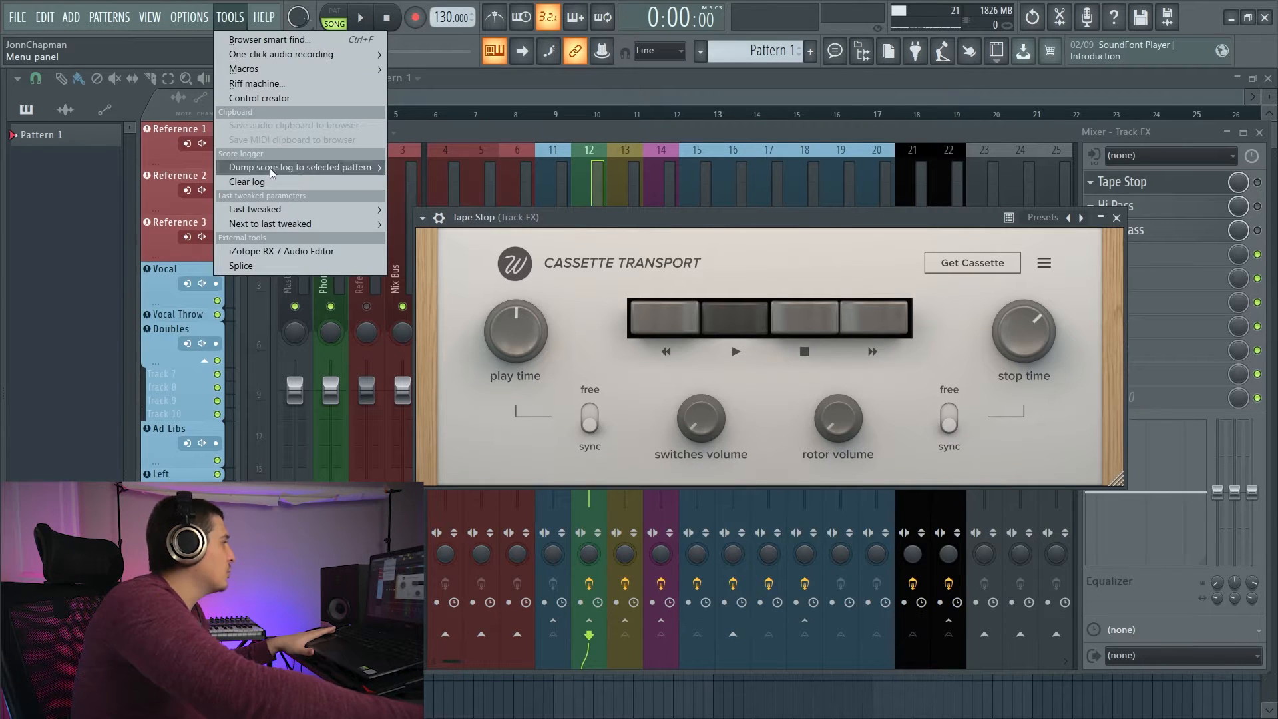
mouse_move(285, 212)
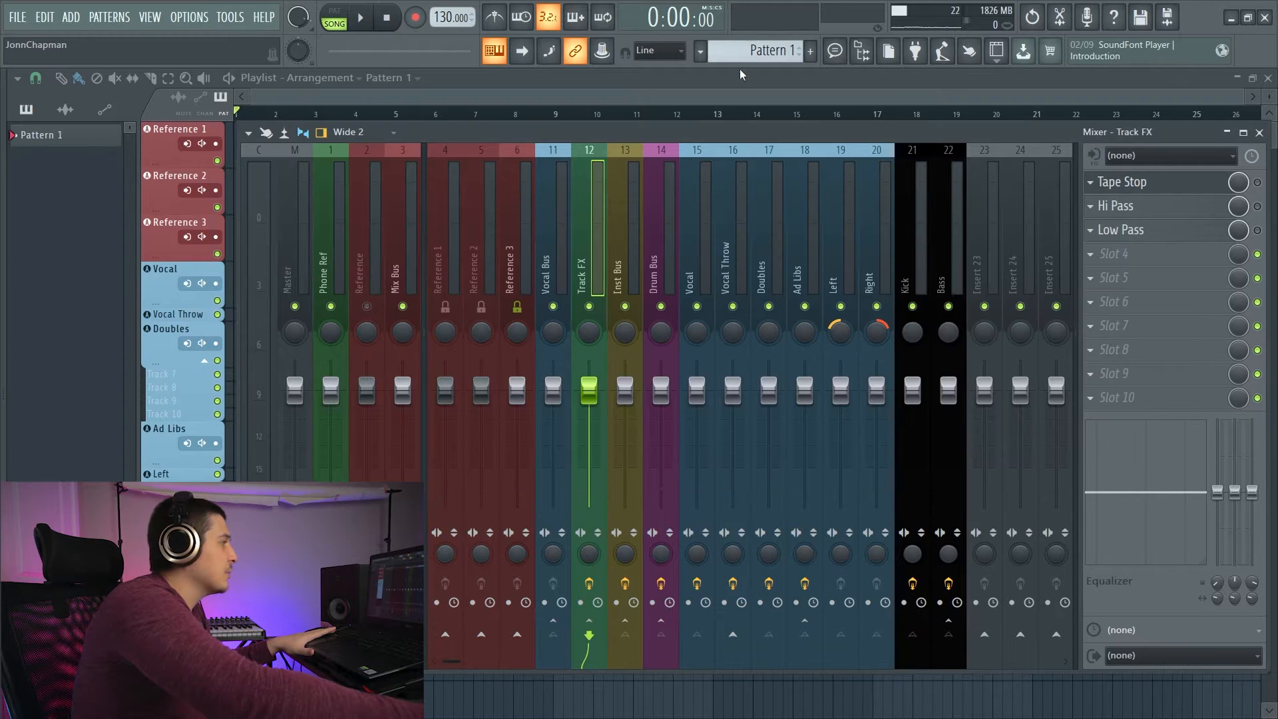
Alternate between the playlist and the mixer to examine how the template's tracks are laid out in both.
key(F9)
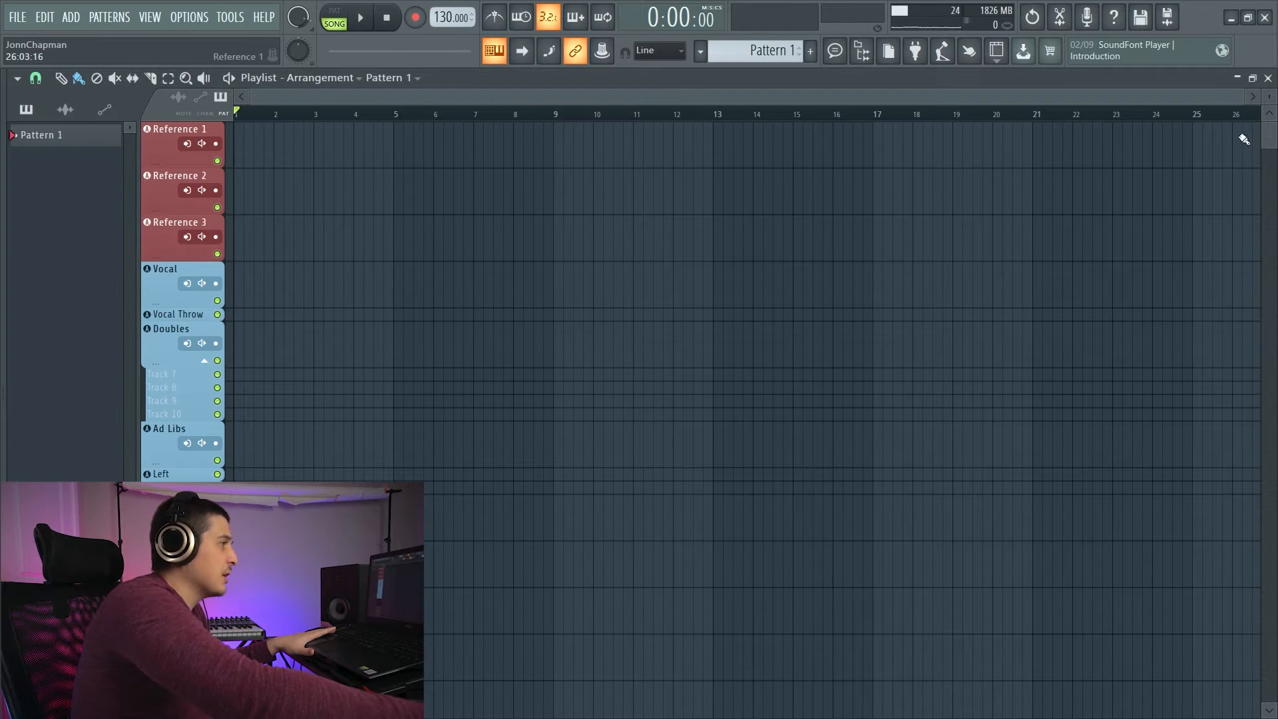
mouse_move(1267, 141)
mouse_down()
mouse_move(1268, 162)
mouse_move(1264, 136)
mouse_up()
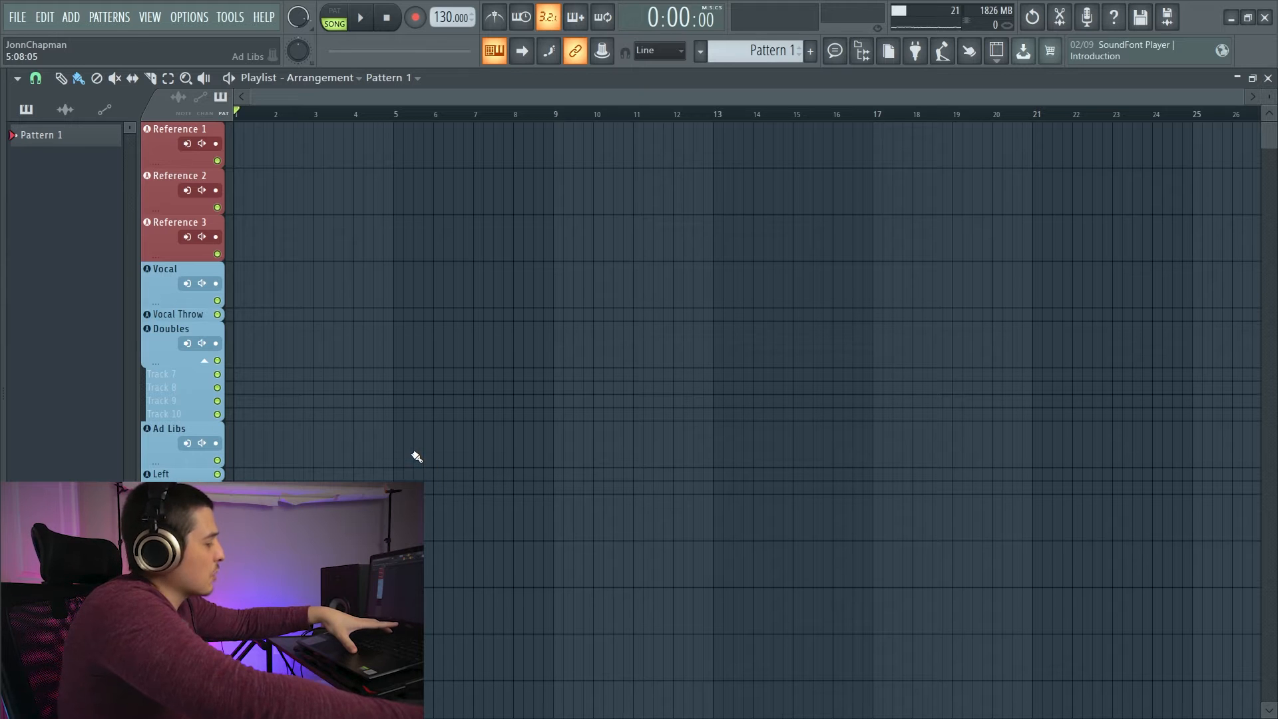
key(F9)
click(771, 263)
drag(770, 258, 696, 283)
drag(750, 133, 781, 113)
key(F9)
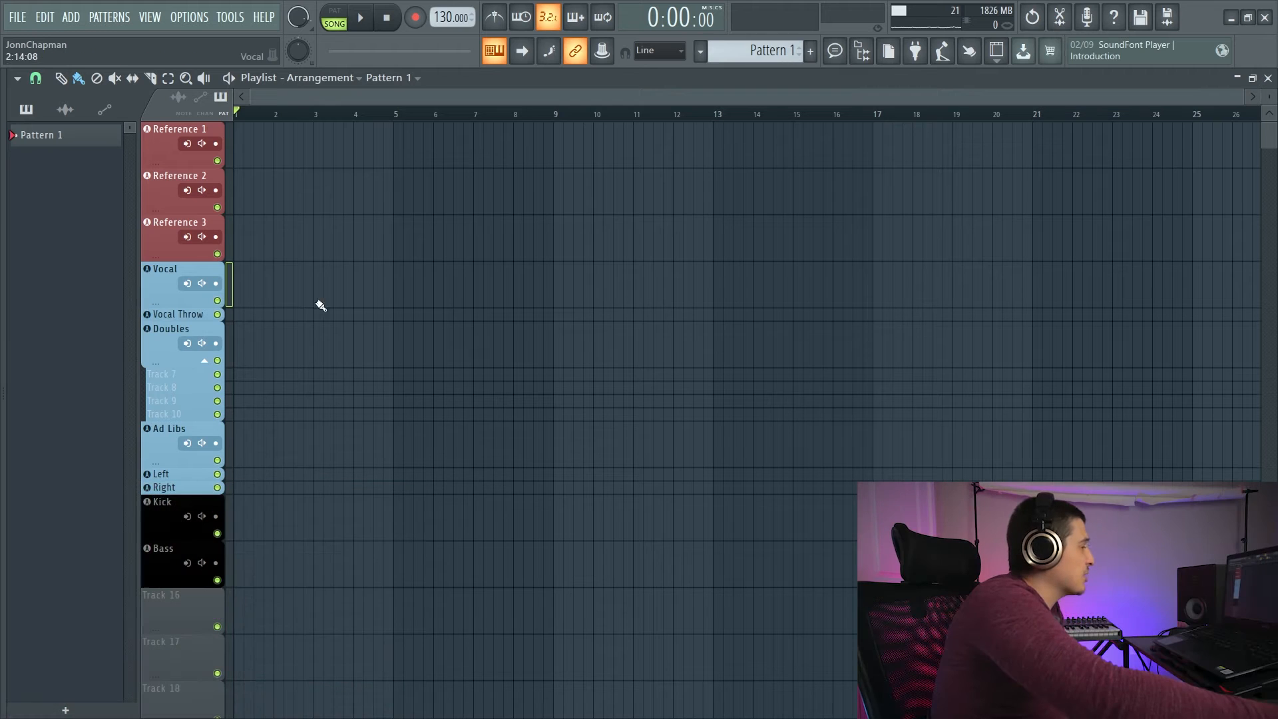
Expand the collapsed playlist tracks Vocal Throw, Track 7 to Track 10, Left and Right to full height.
click(144, 315)
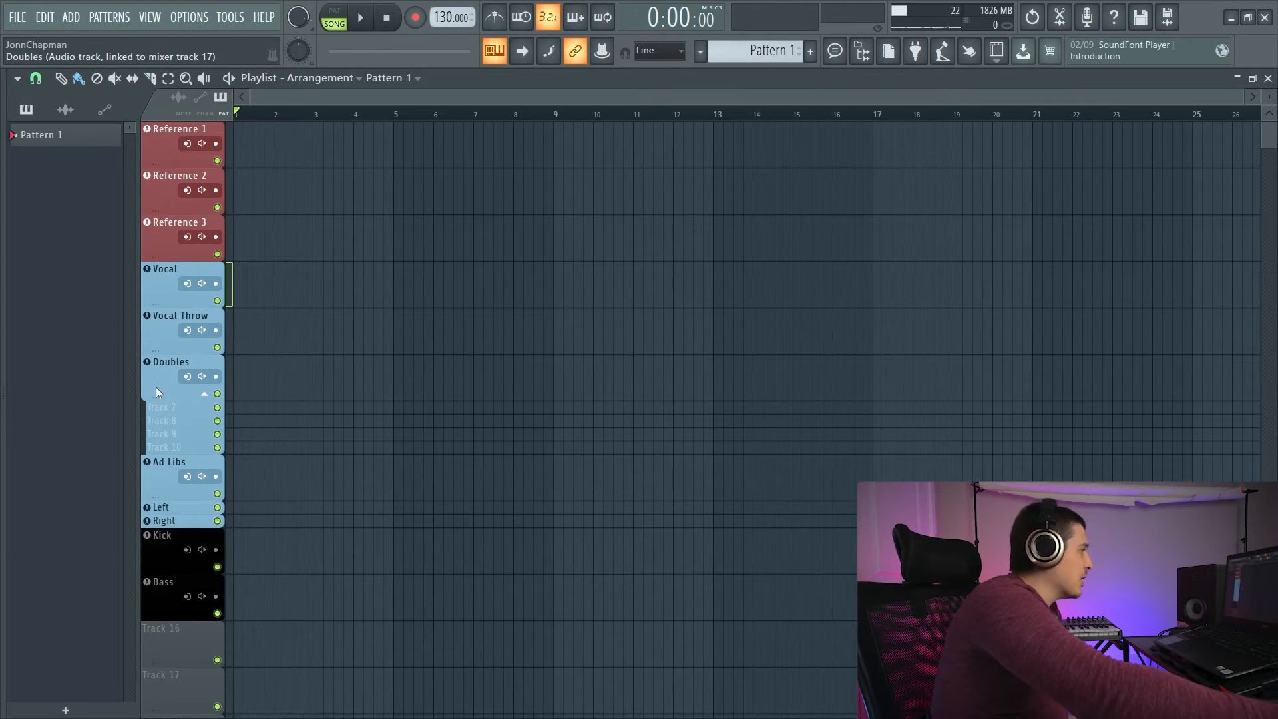
drag(148, 410, 149, 492)
right_click(148, 506)
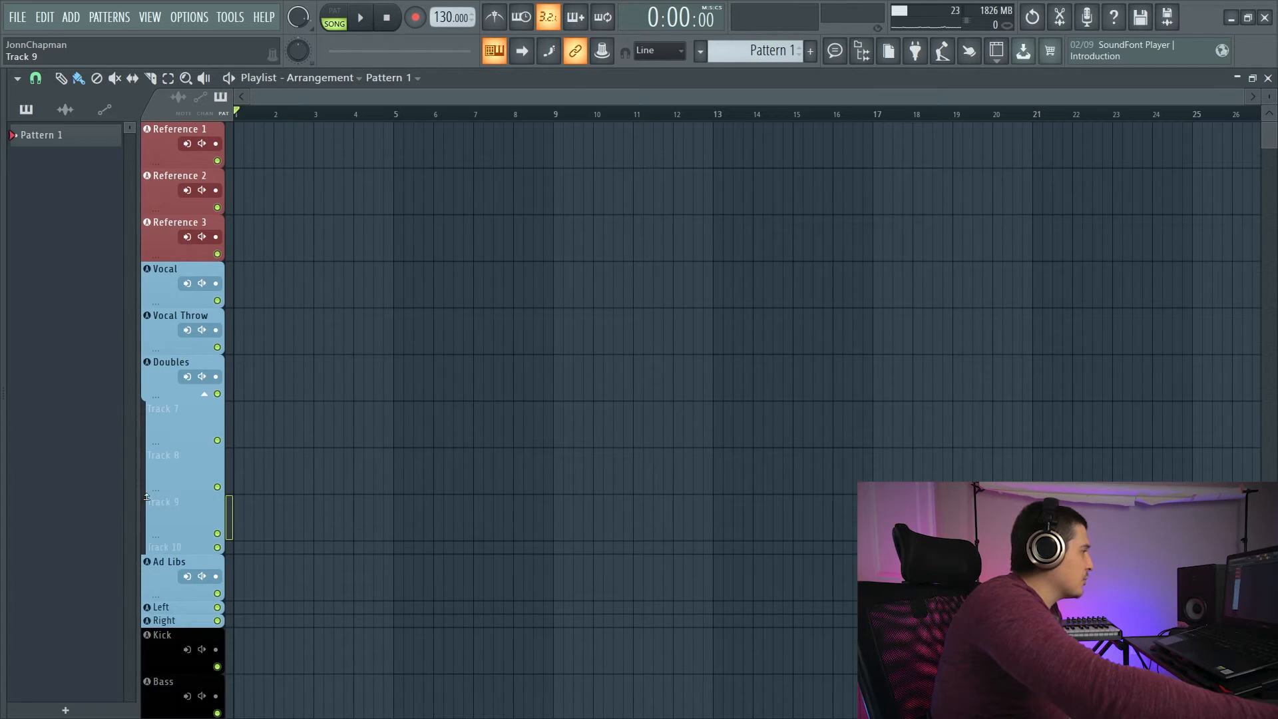
right_click(147, 553)
scroll(322, 502, down, 5)
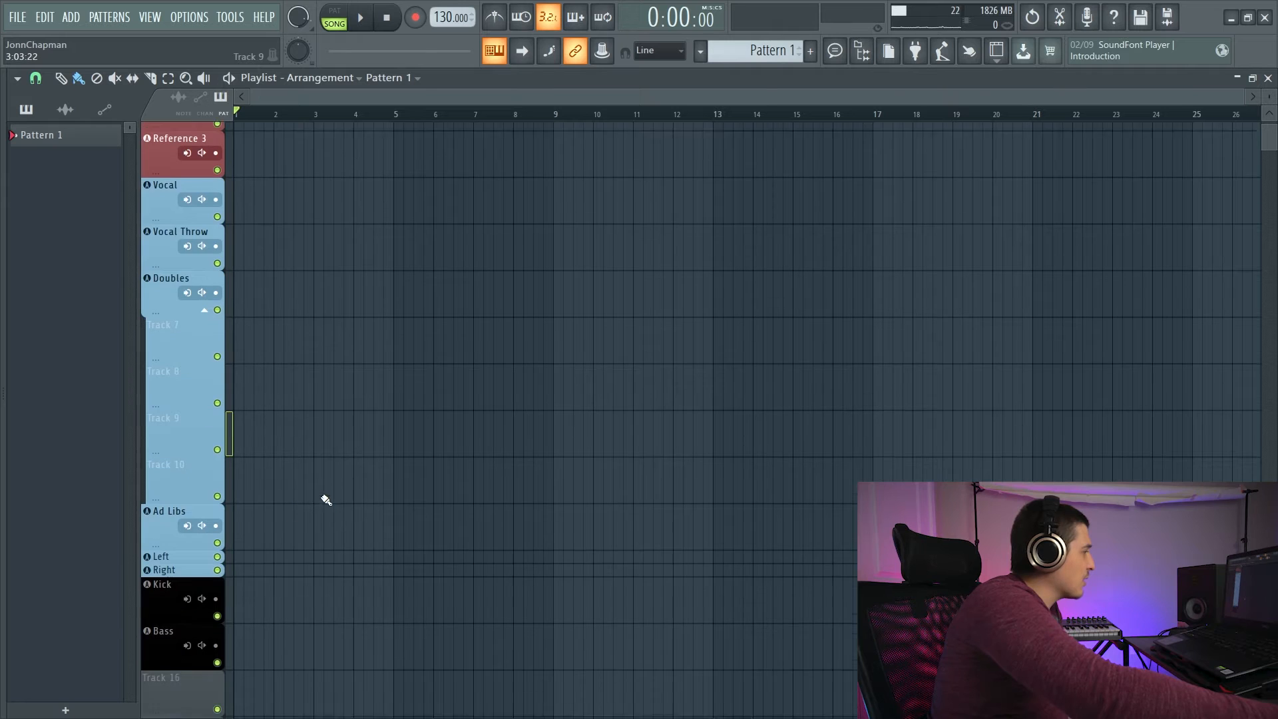
right_click(147, 412)
right_click(147, 459)
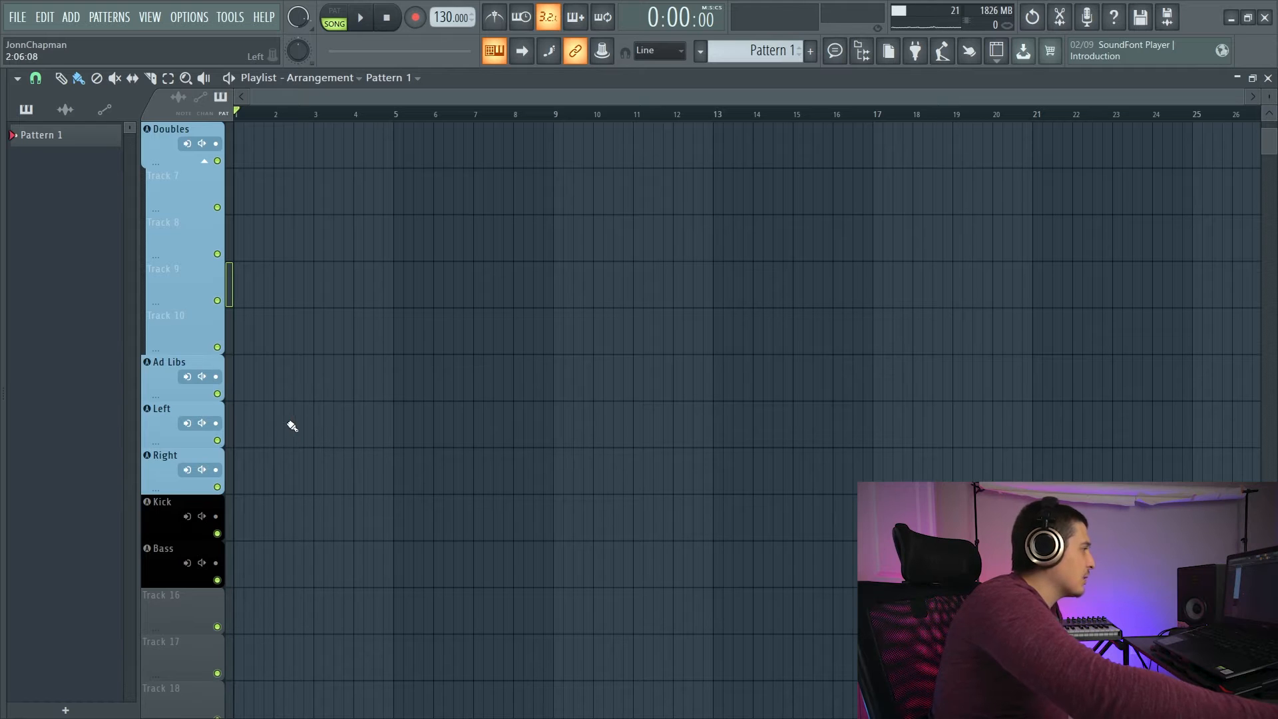
Show the mixer again and compare the routing of the Left, Right and Ad Libs tracks with their linked playlist tracks.
key(F9)
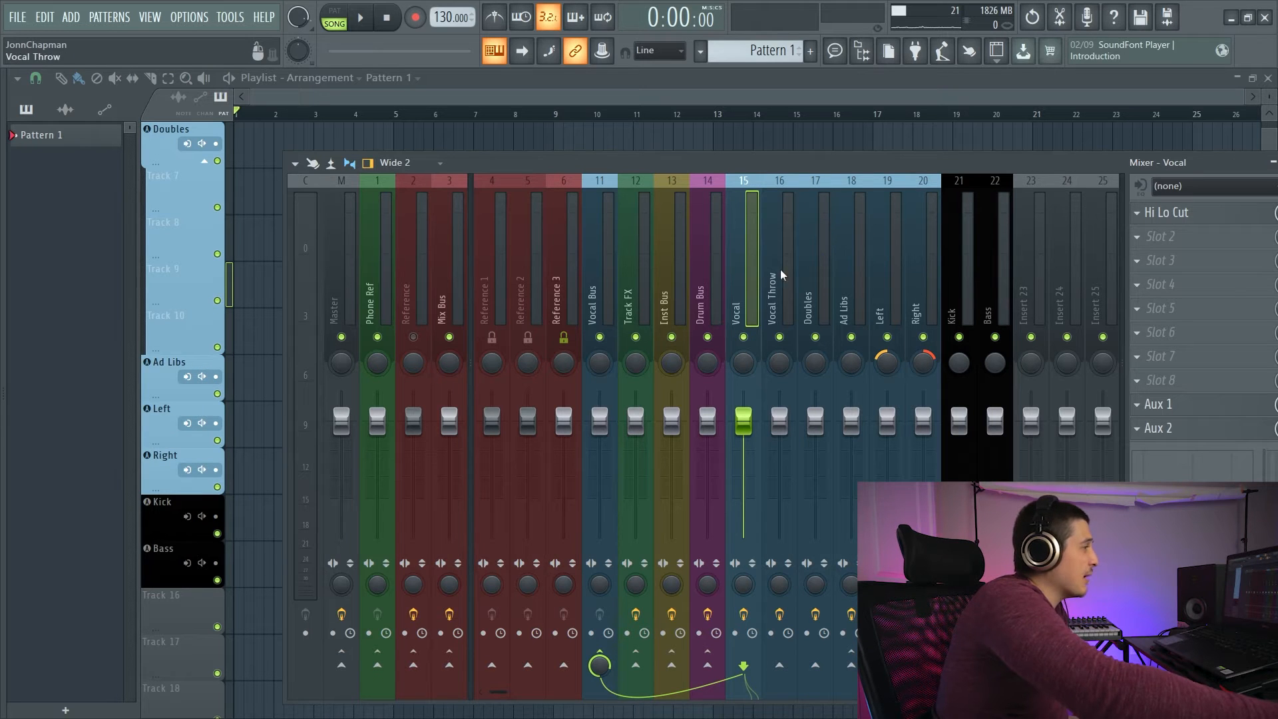
drag(758, 165, 734, 195)
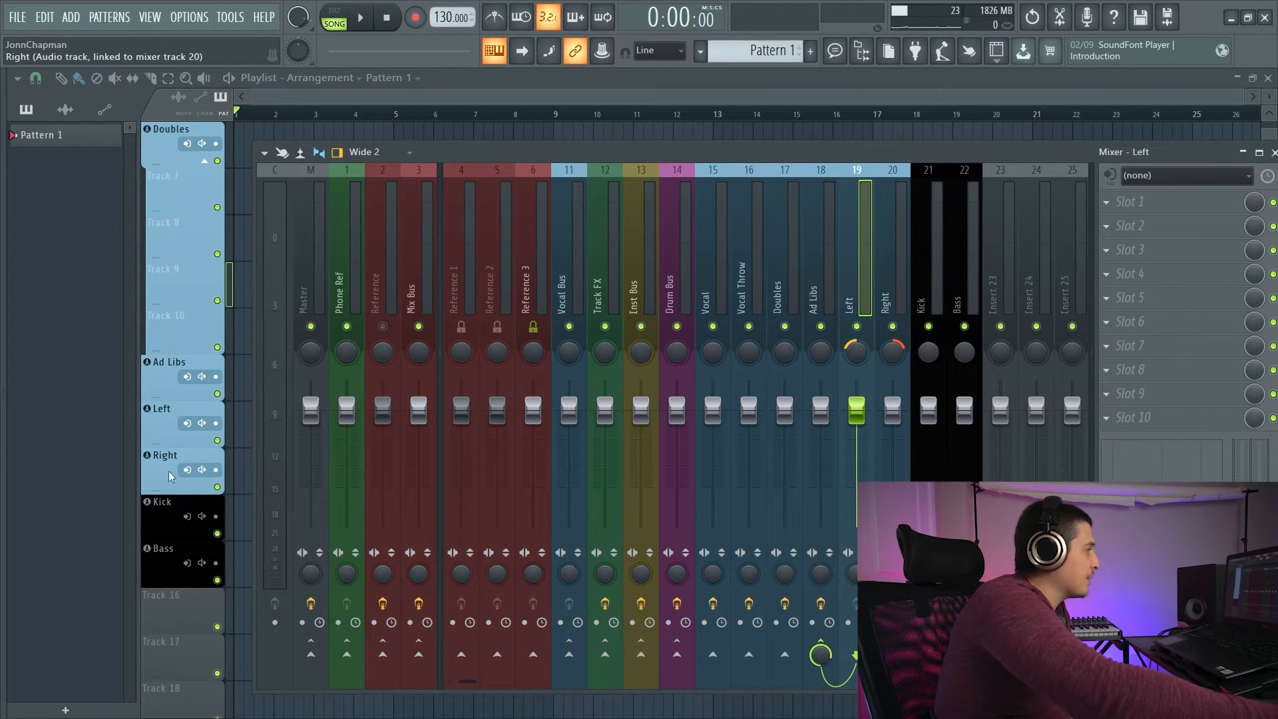
click(831, 231)
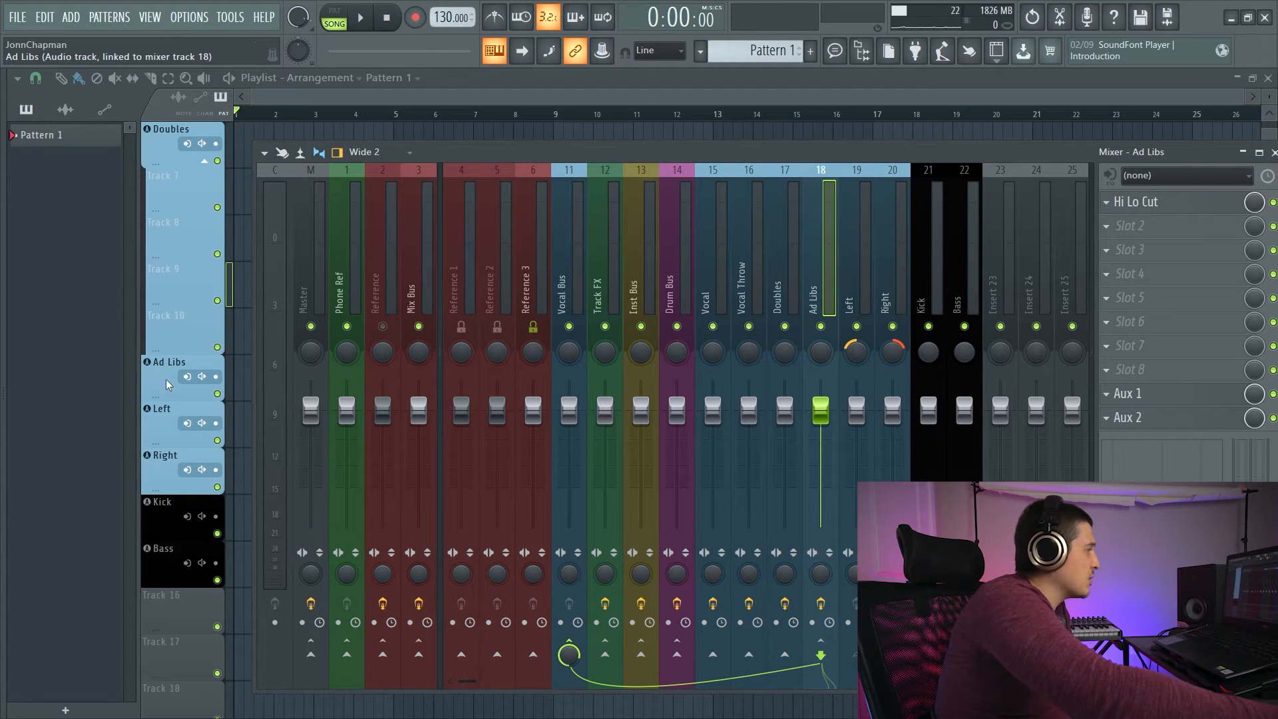
click(865, 241)
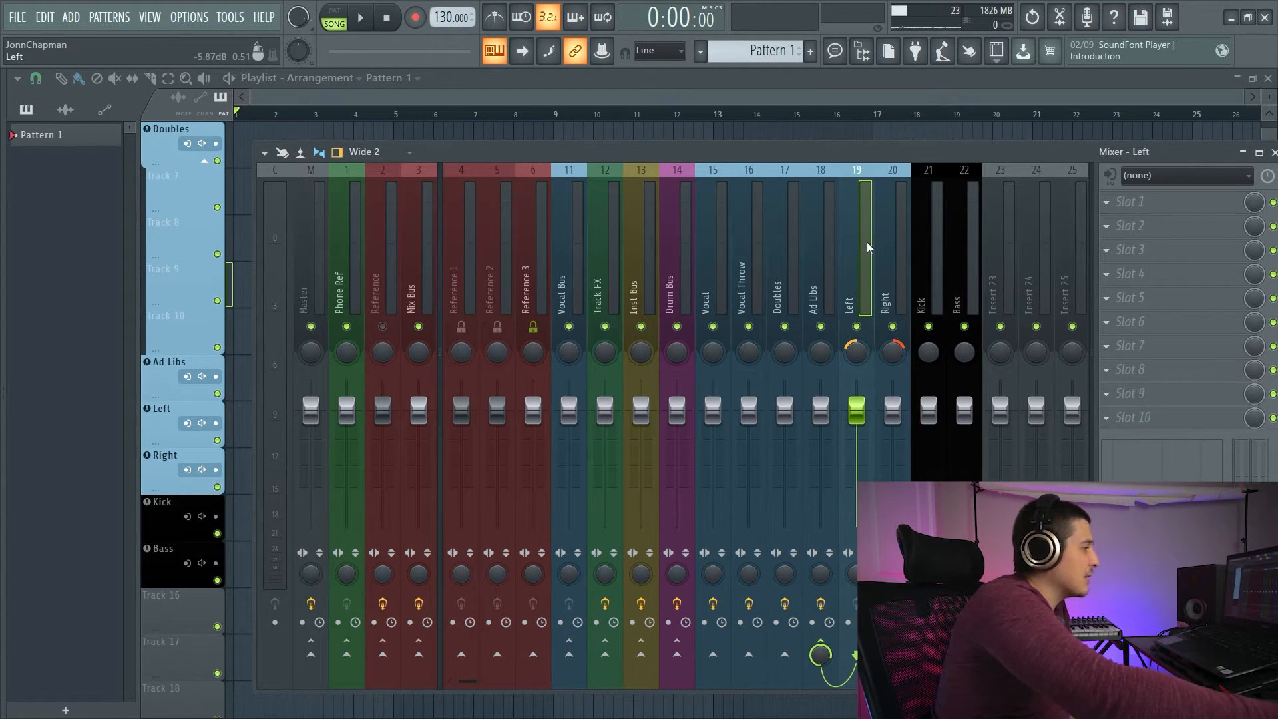
click(818, 253)
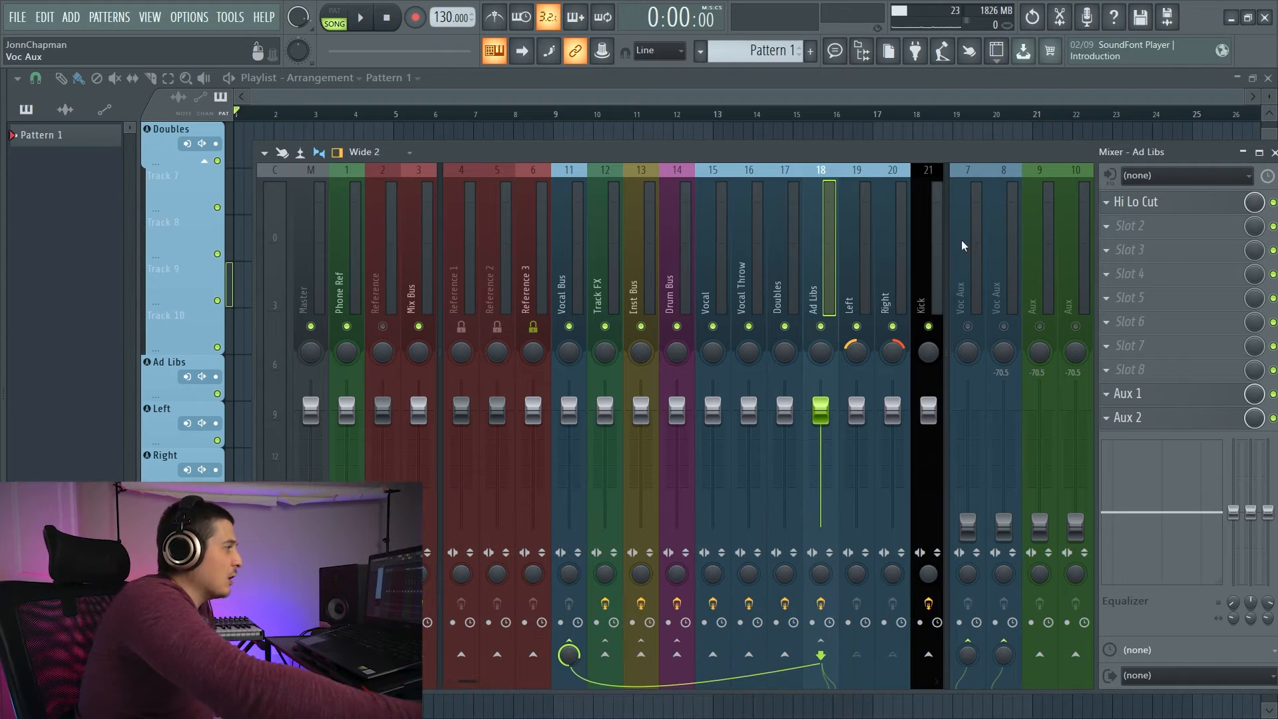
Examine the effects and routing of the Voc Aux, Doubles, Vocal Throw, Vocal and Aux mixer tracks.
click(973, 289)
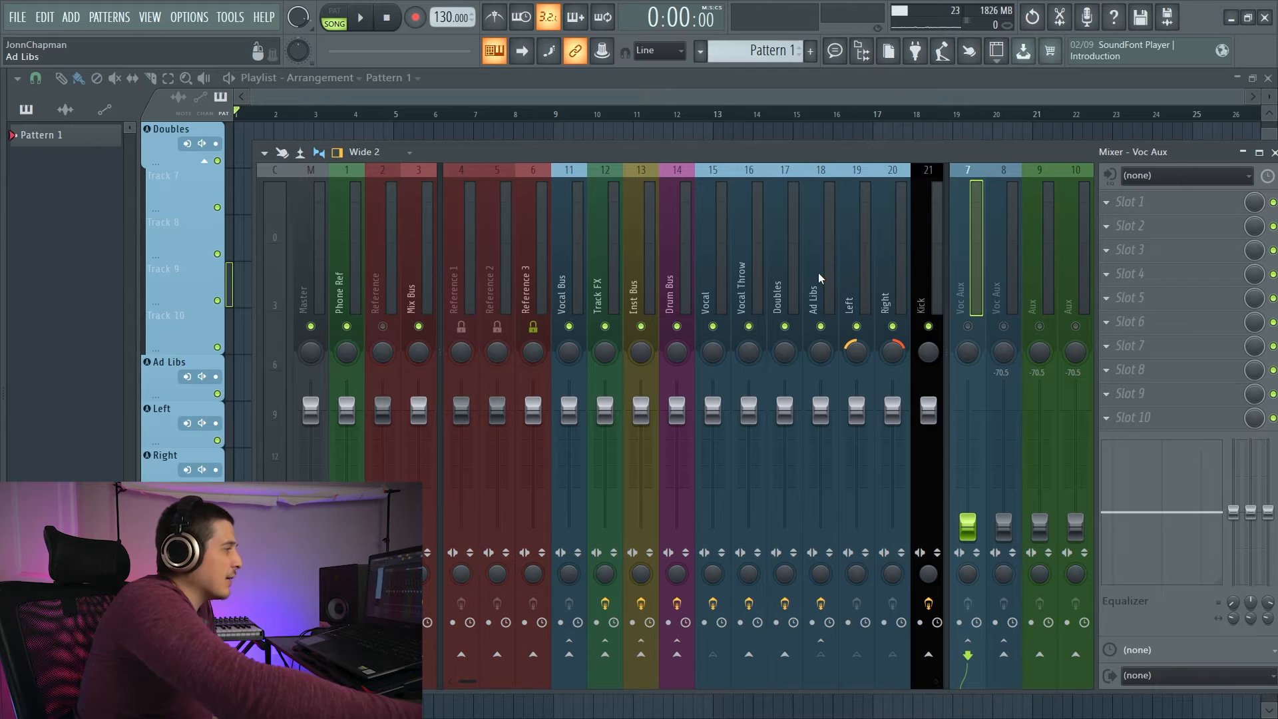
click(792, 260)
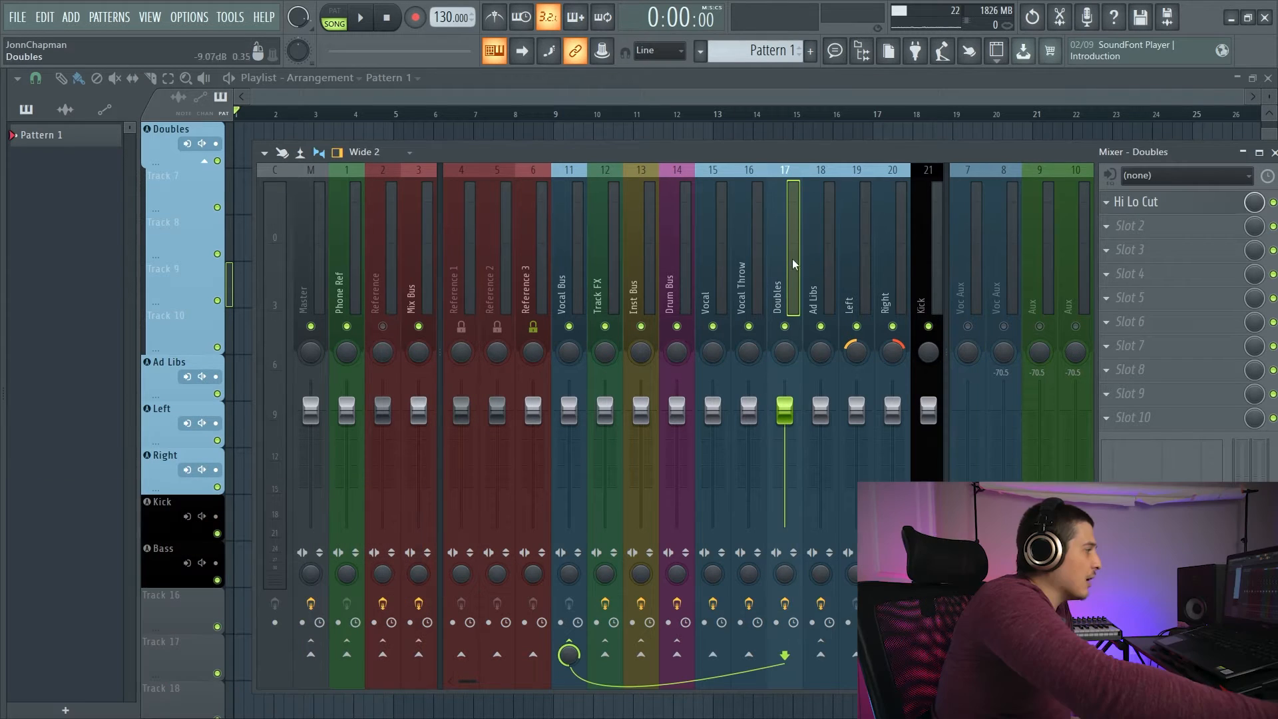
click(748, 255)
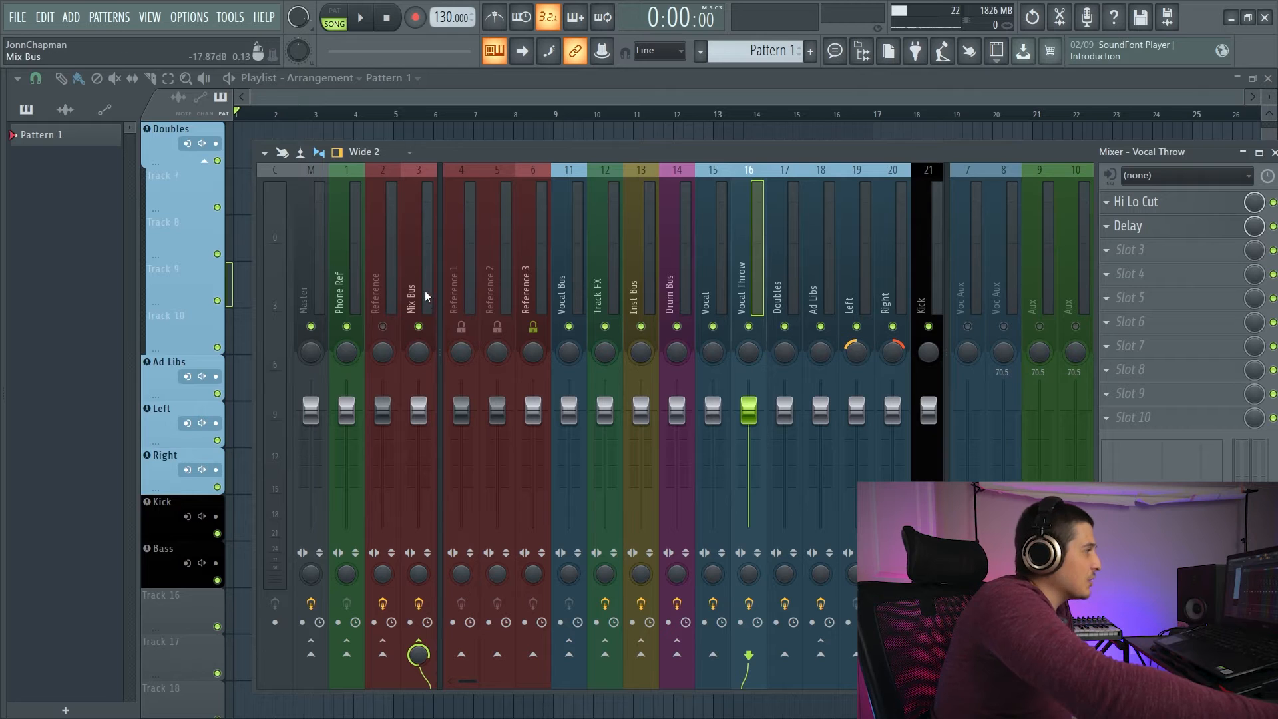
click(708, 275)
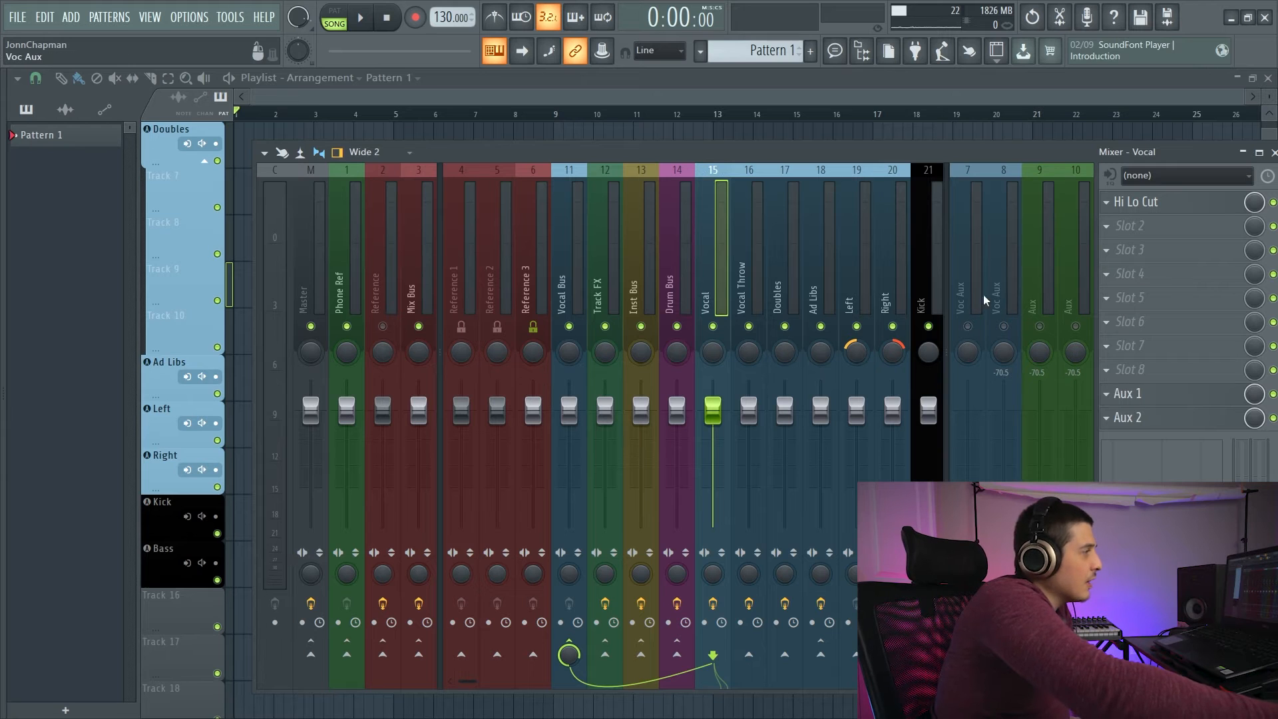
click(1032, 282)
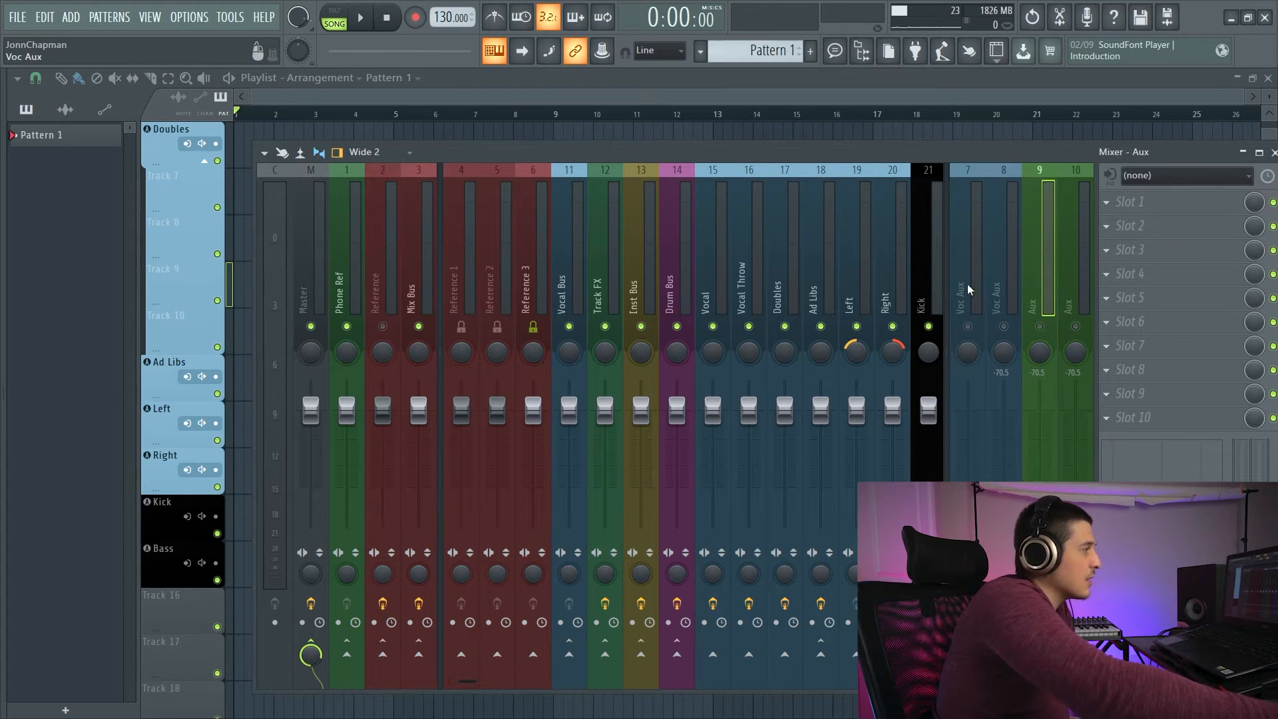
click(948, 272)
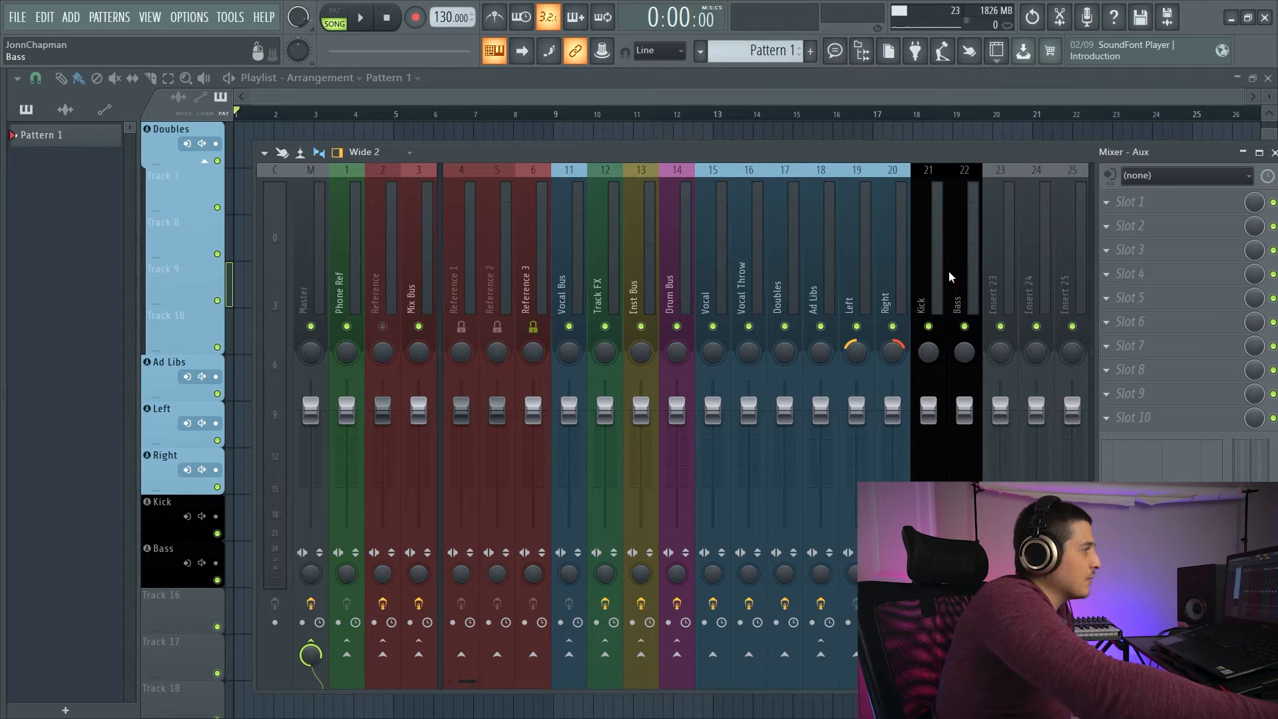
Open the Aux 1 send on the Vocal track, examine its send controls, and close it.
click(1087, 295)
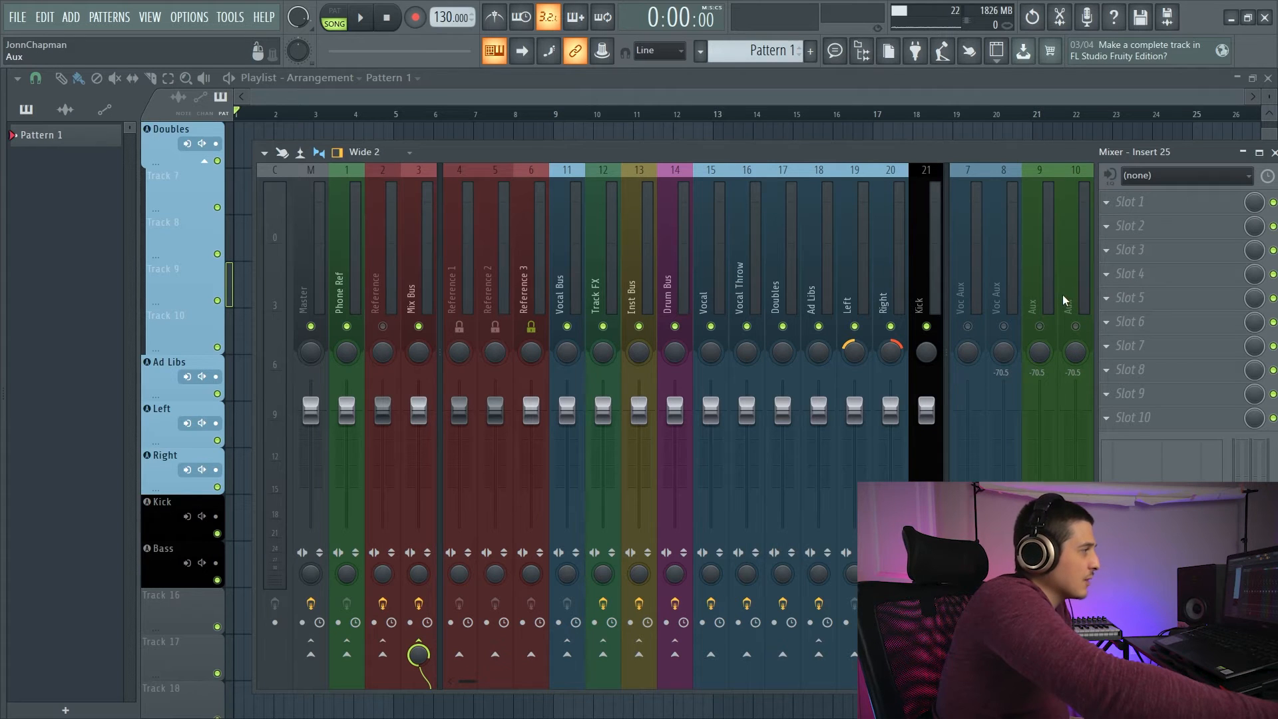
click(712, 279)
click(1183, 398)
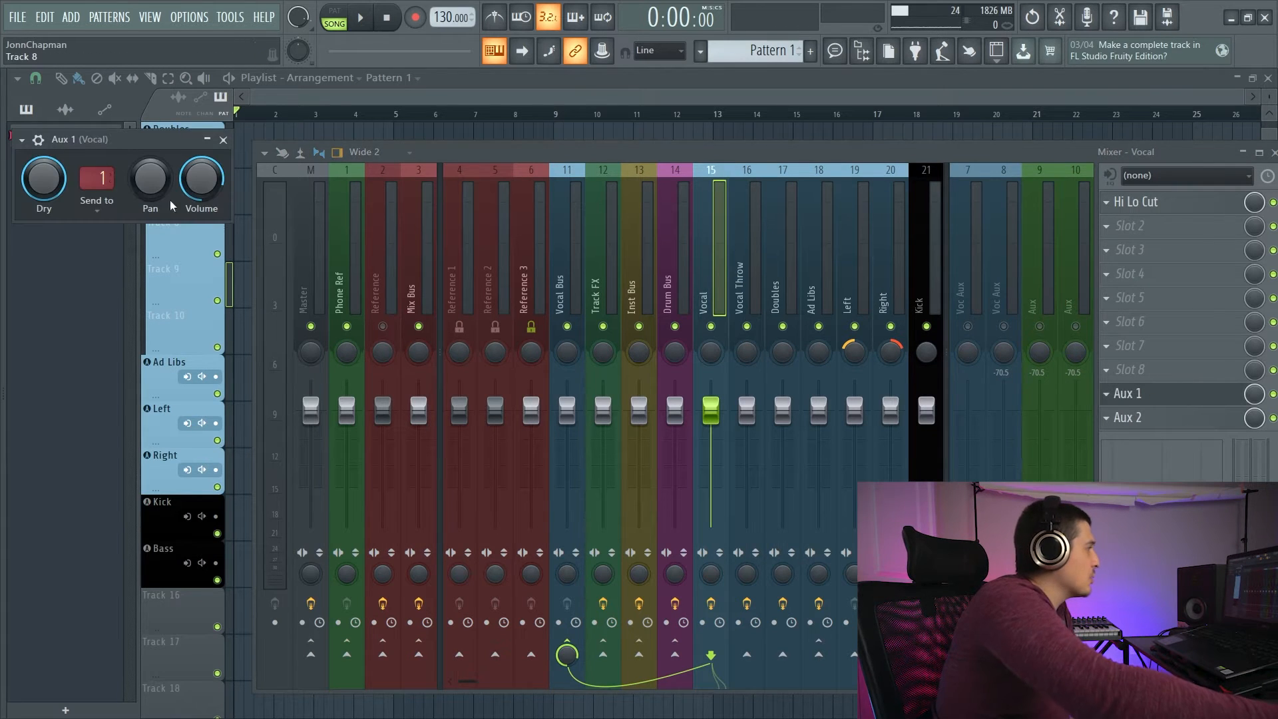
drag(205, 140, 688, 166)
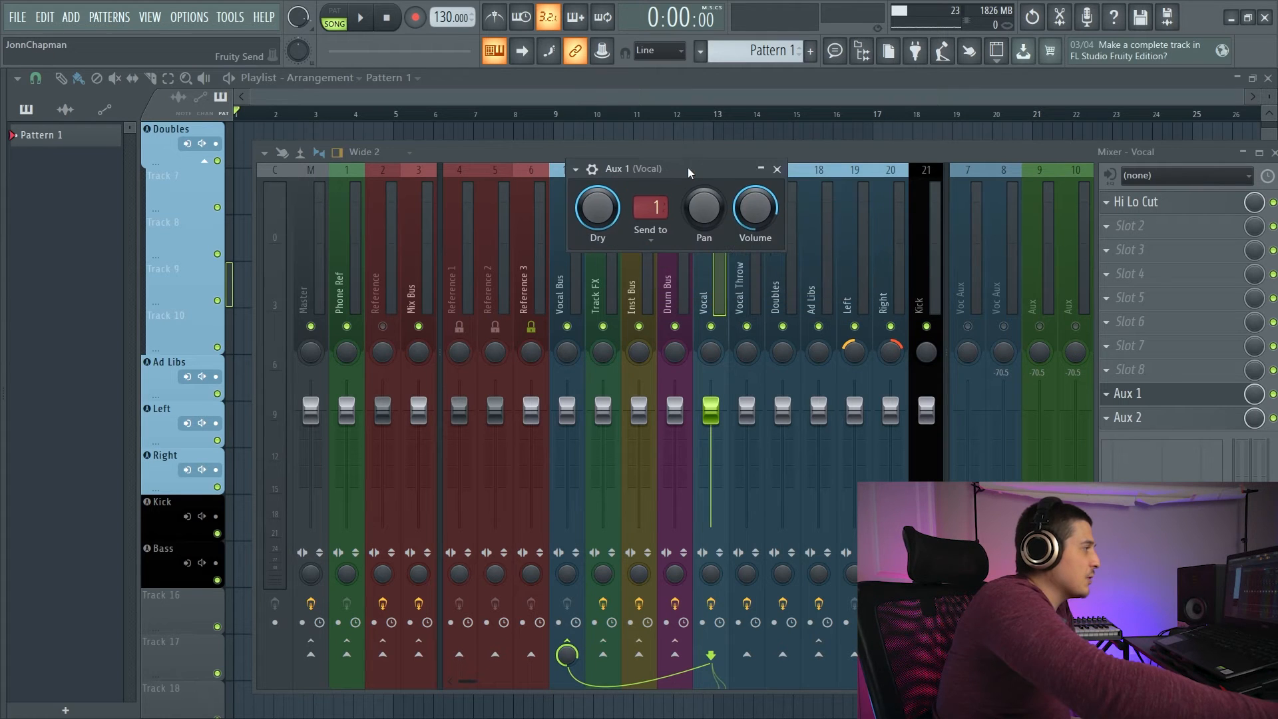
click(776, 171)
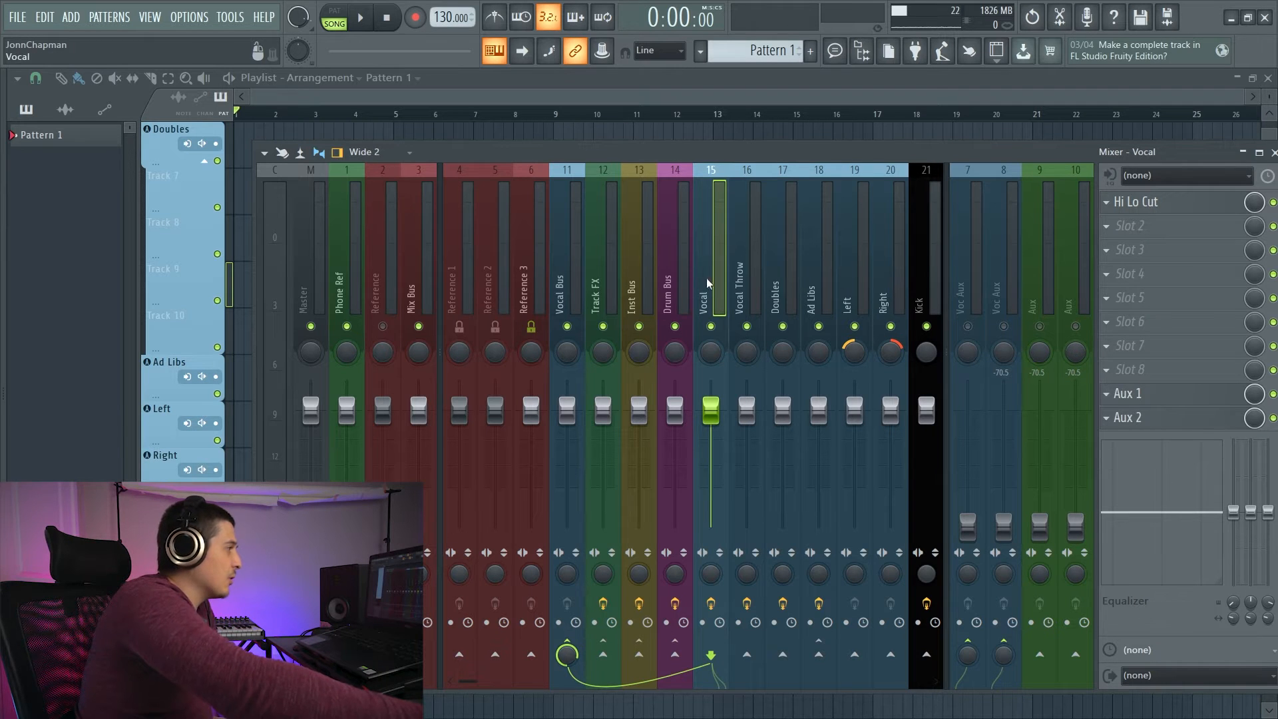
Mute and unmute the Vocal track while reviewing its Aux 1 send to demonstrate the aux routing.
click(711, 326)
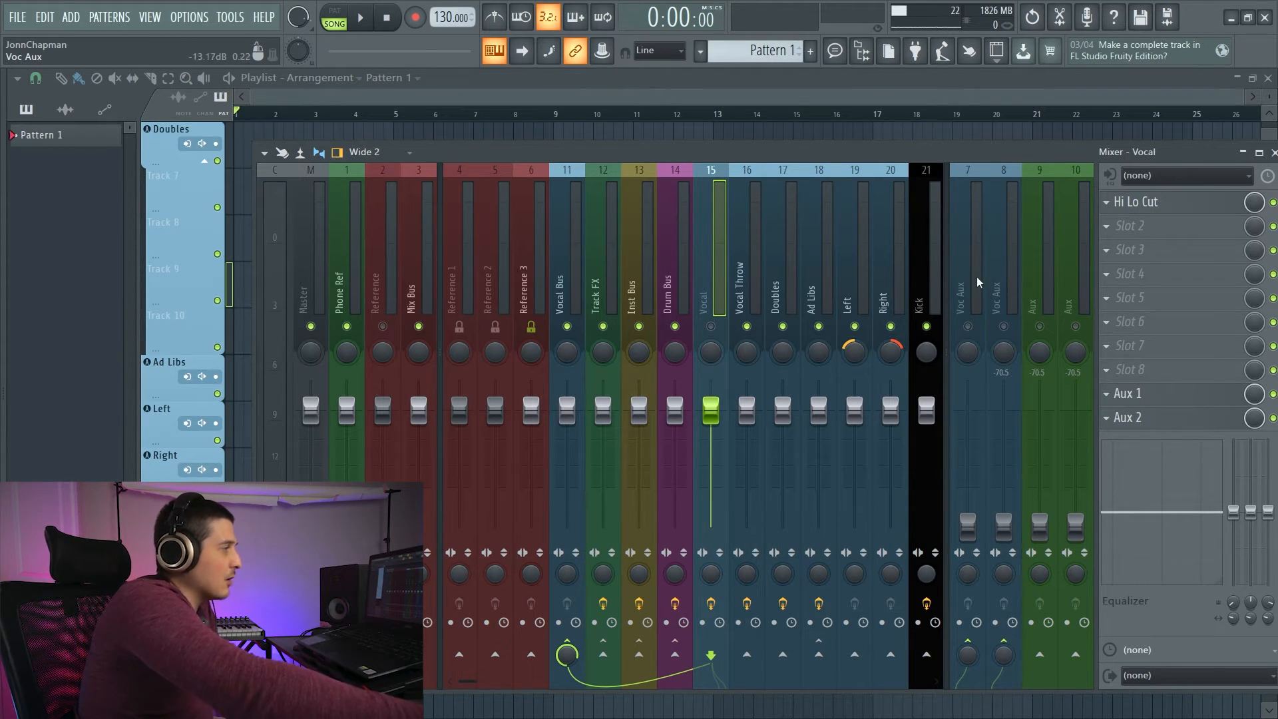
click(710, 326)
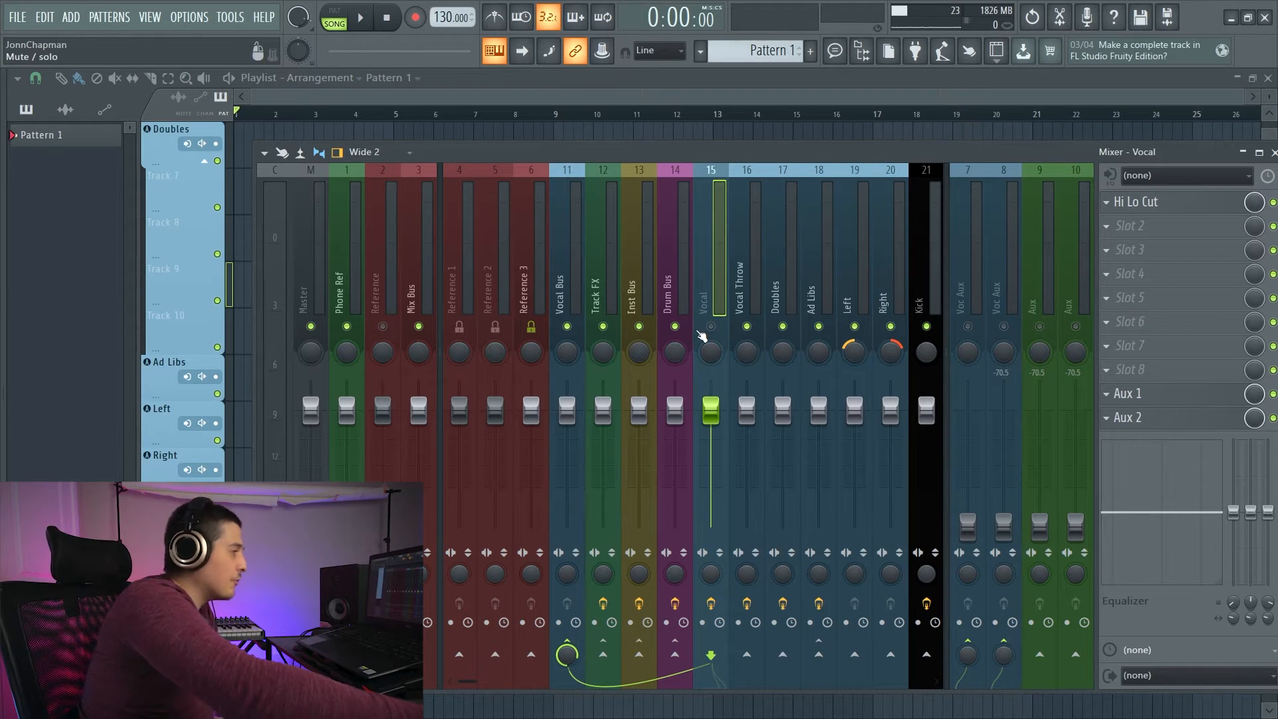
click(1173, 394)
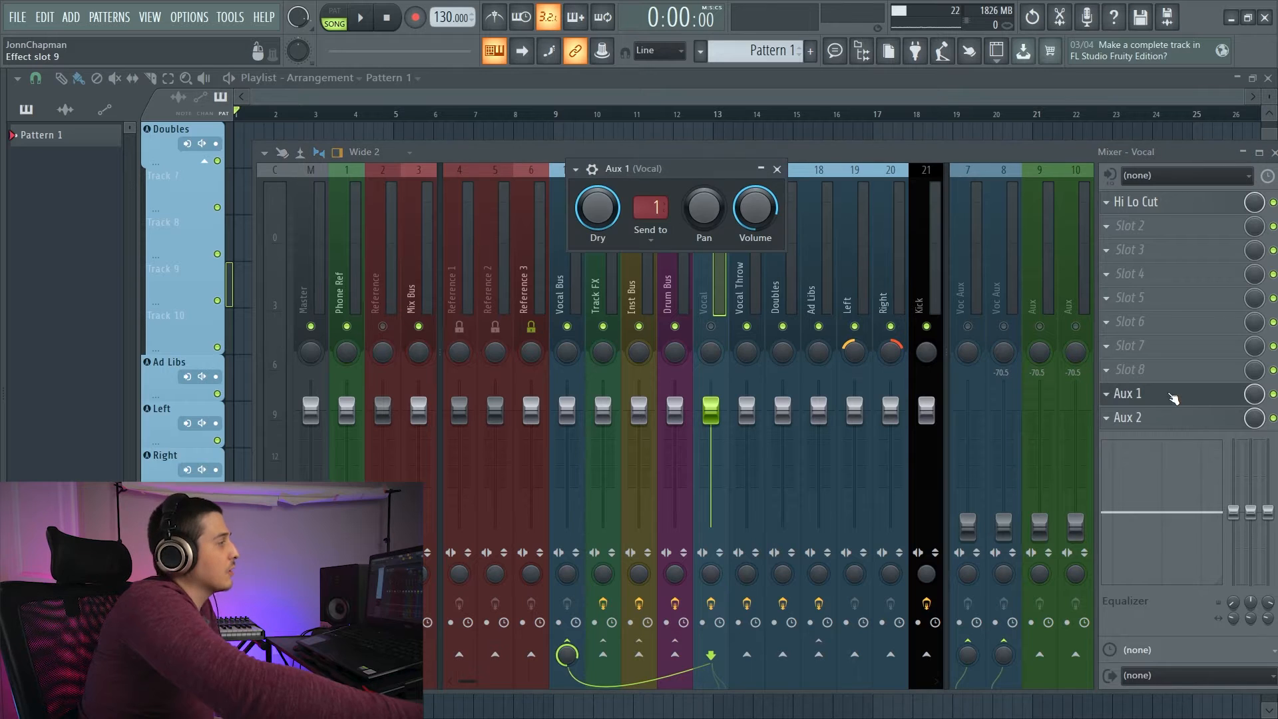
drag(673, 183, 734, 215)
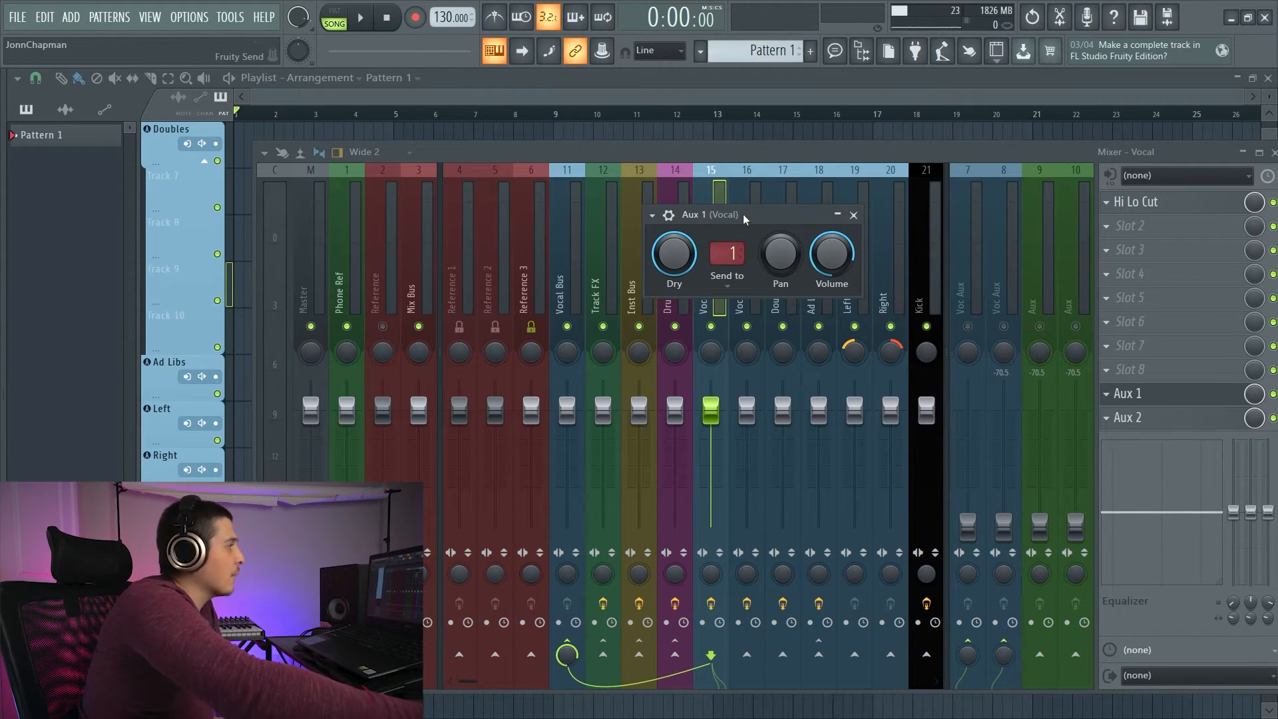
Examine the target mixer tracks available for the Vocal track's Aux 1 send, including Voc Aux and Vocal Bus.
drag(745, 214, 804, 183)
click(784, 226)
click(792, 198)
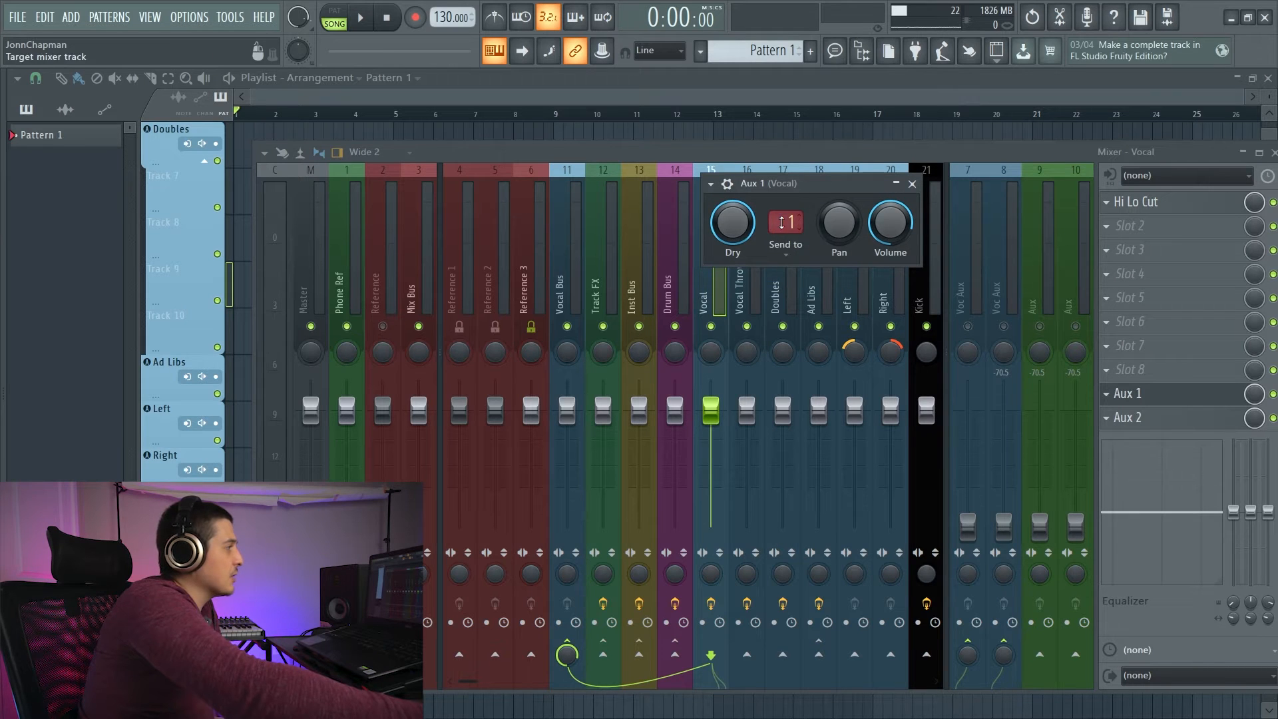
click(783, 224)
click(810, 191)
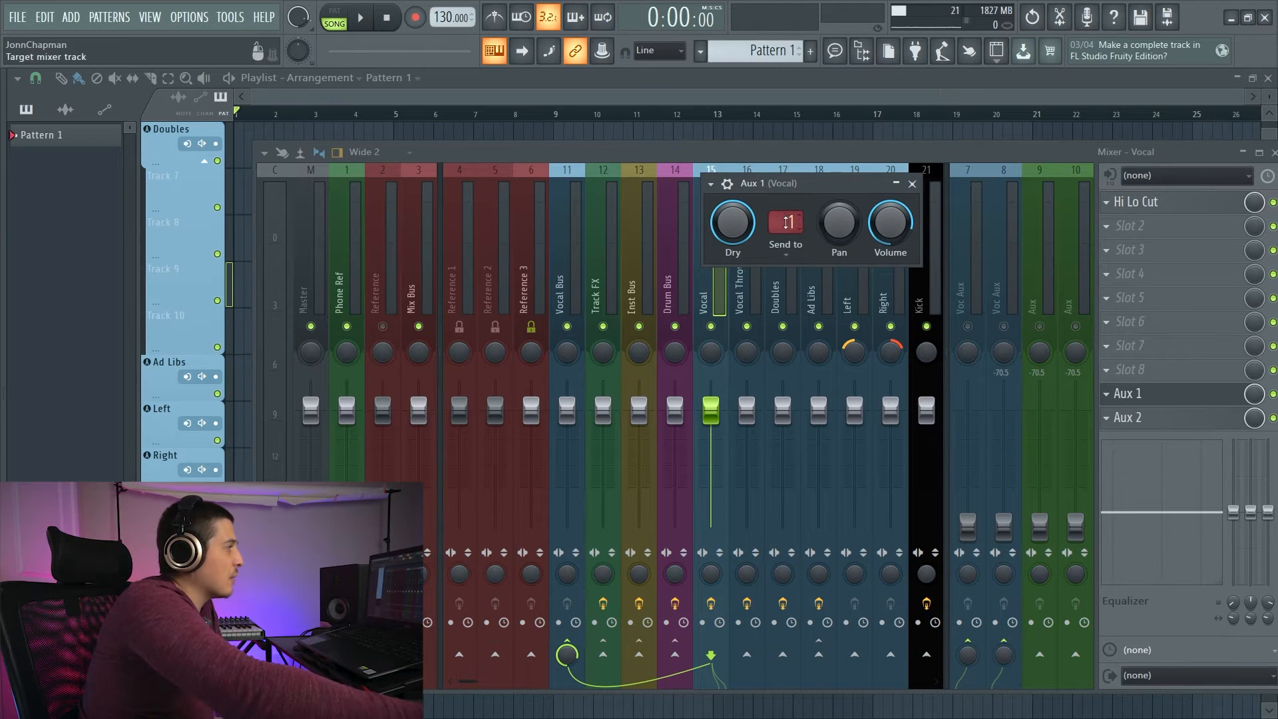
drag(788, 223, 789, 221)
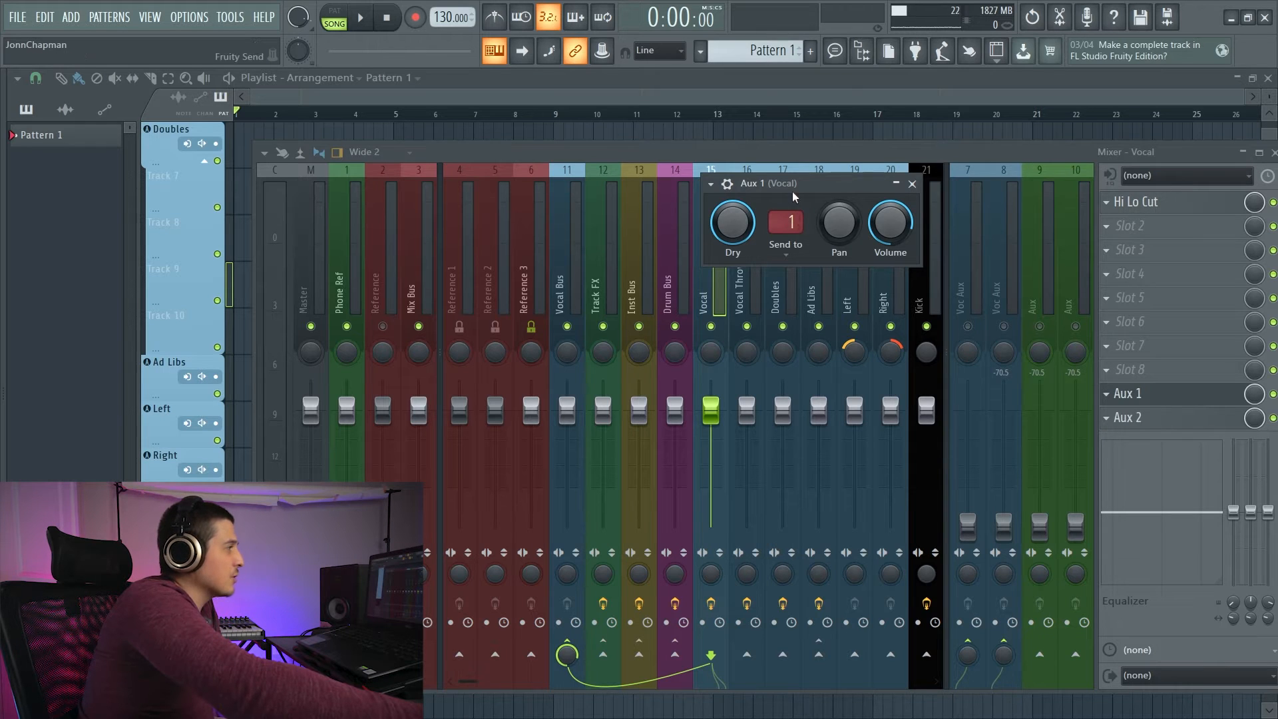
drag(788, 190, 938, 190)
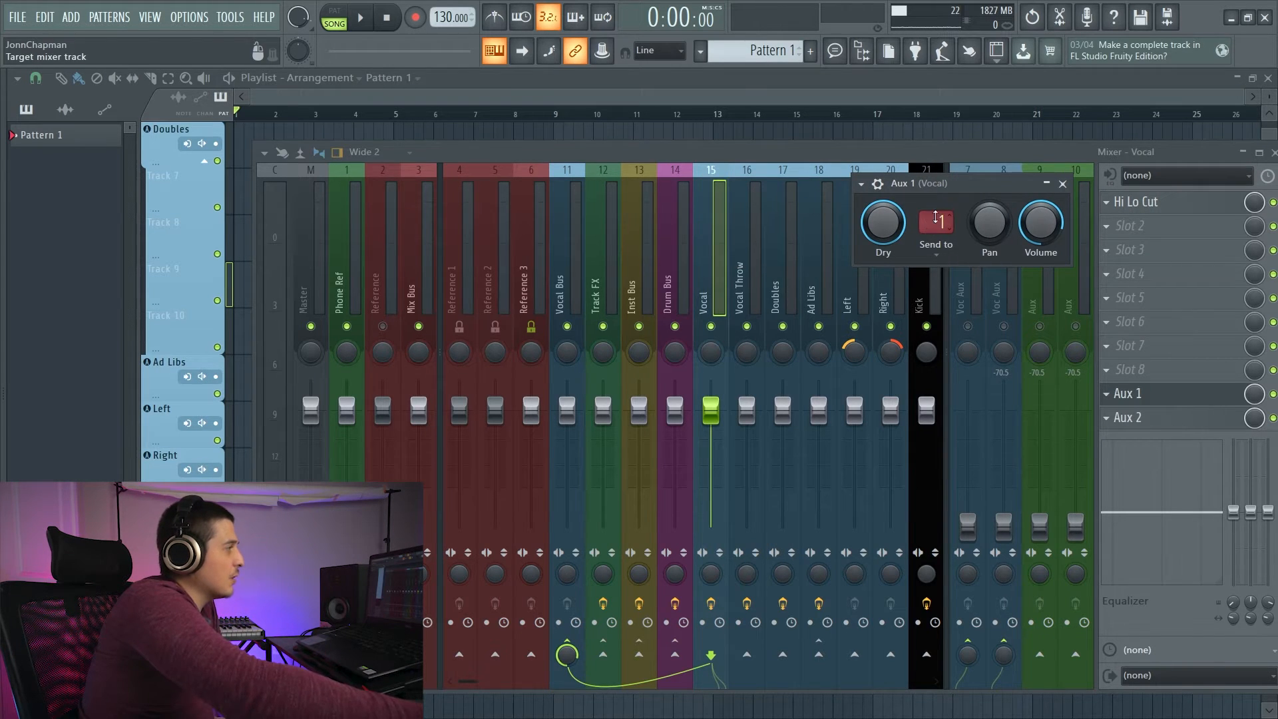
click(936, 219)
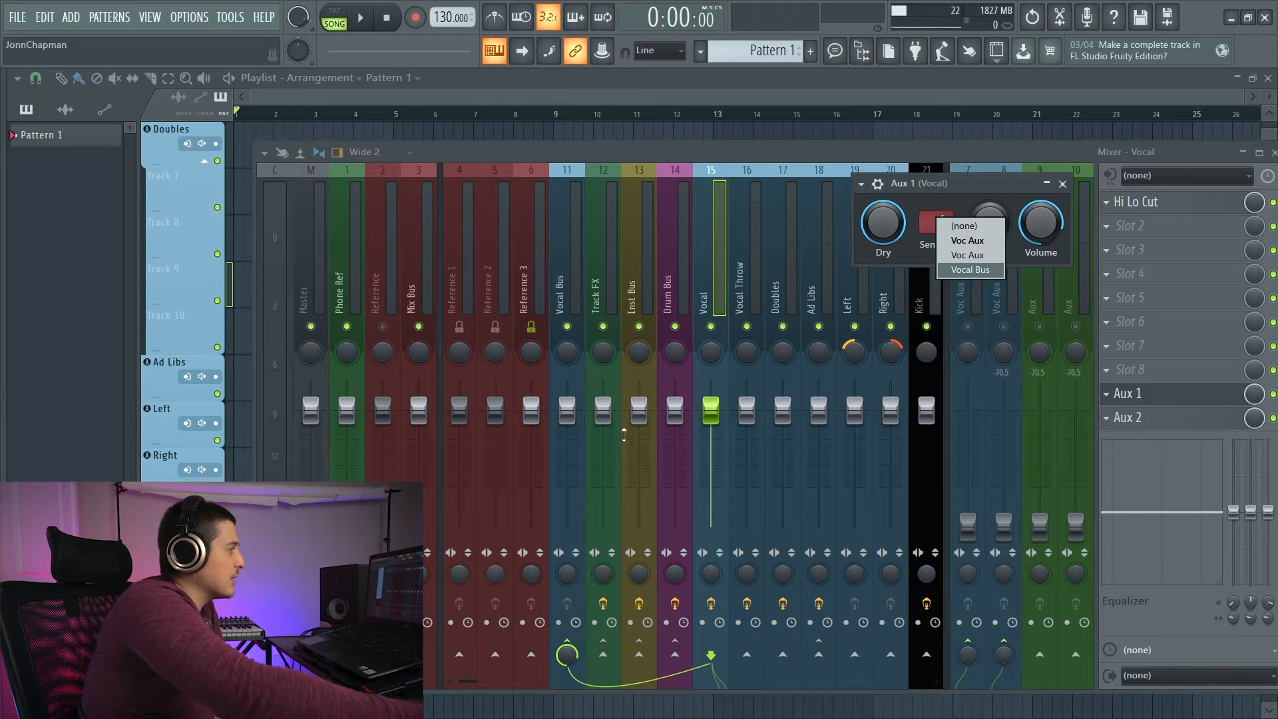
click(668, 160)
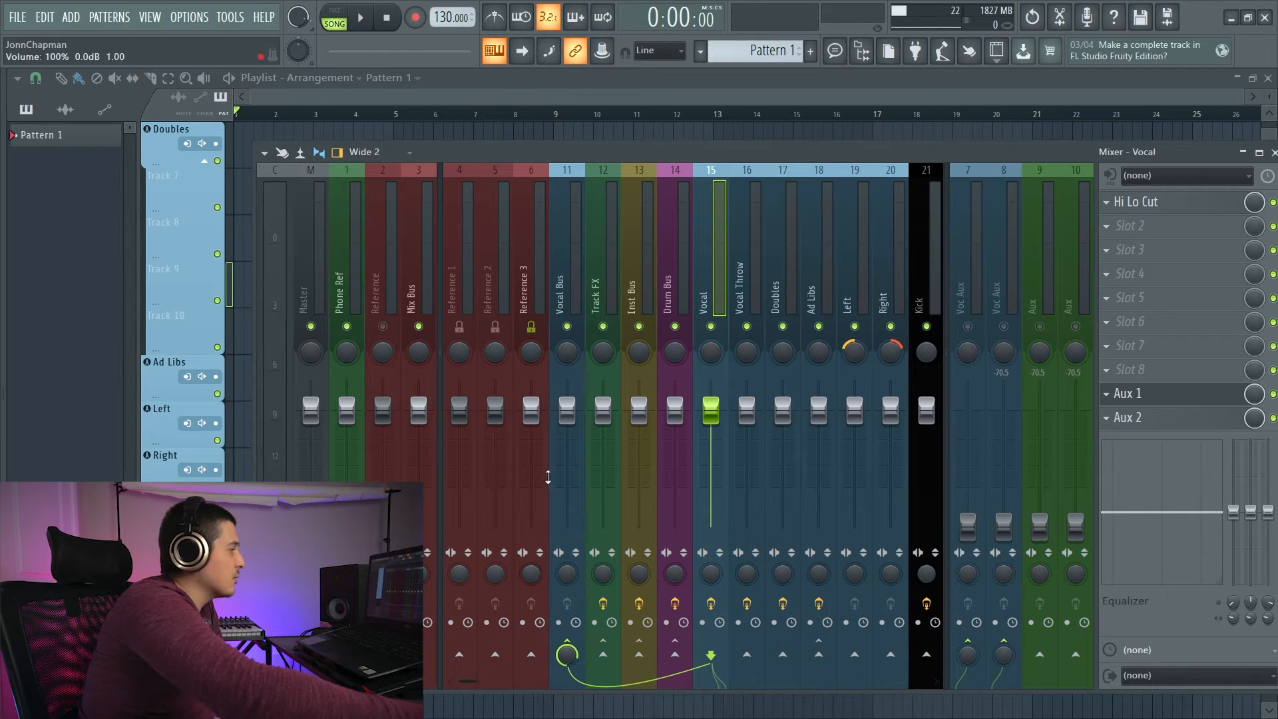
Route the Vocal track to Reference 3 and choose Reference 3 as the target of its Aux 1 send.
click(532, 655)
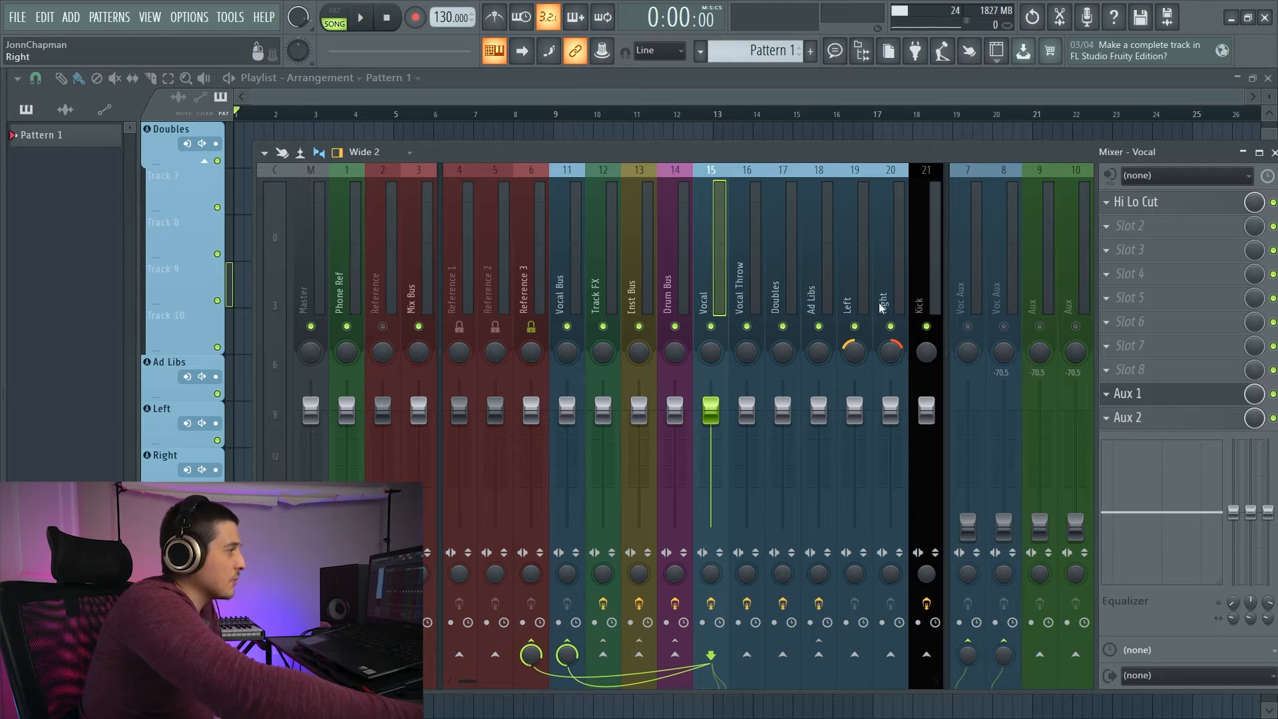
click(1127, 393)
click(936, 223)
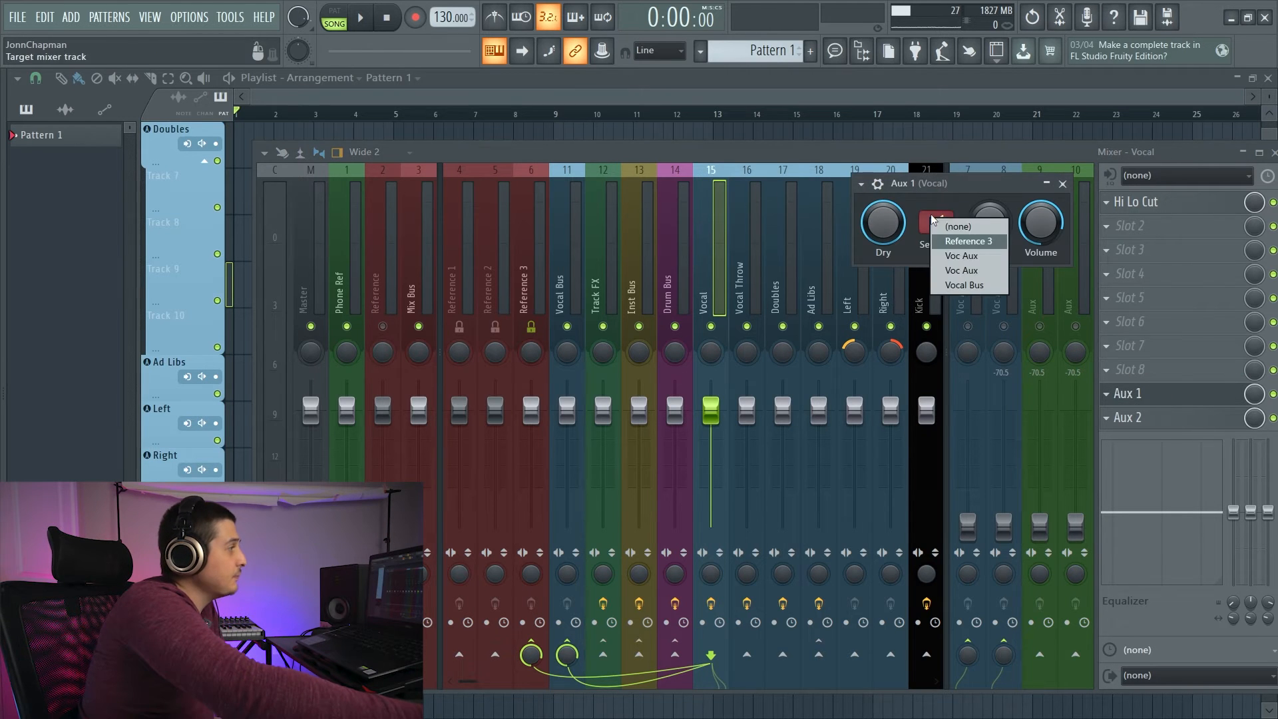
click(968, 242)
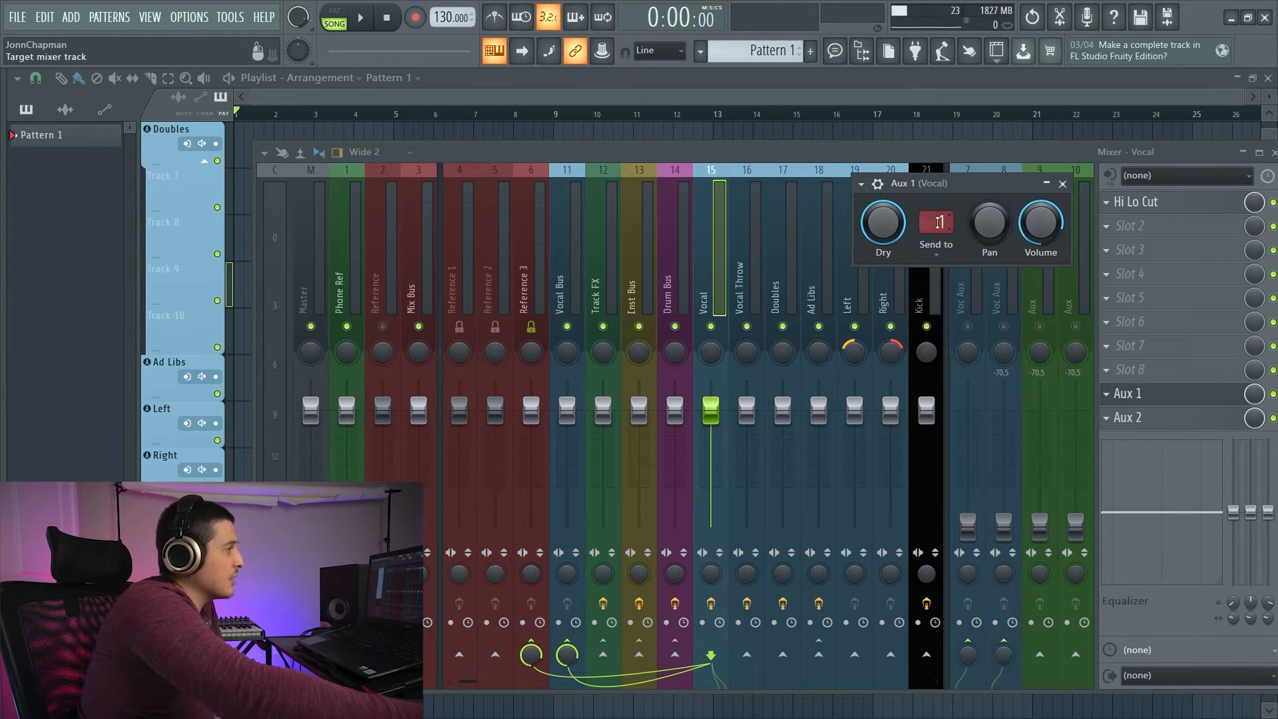
click(940, 229)
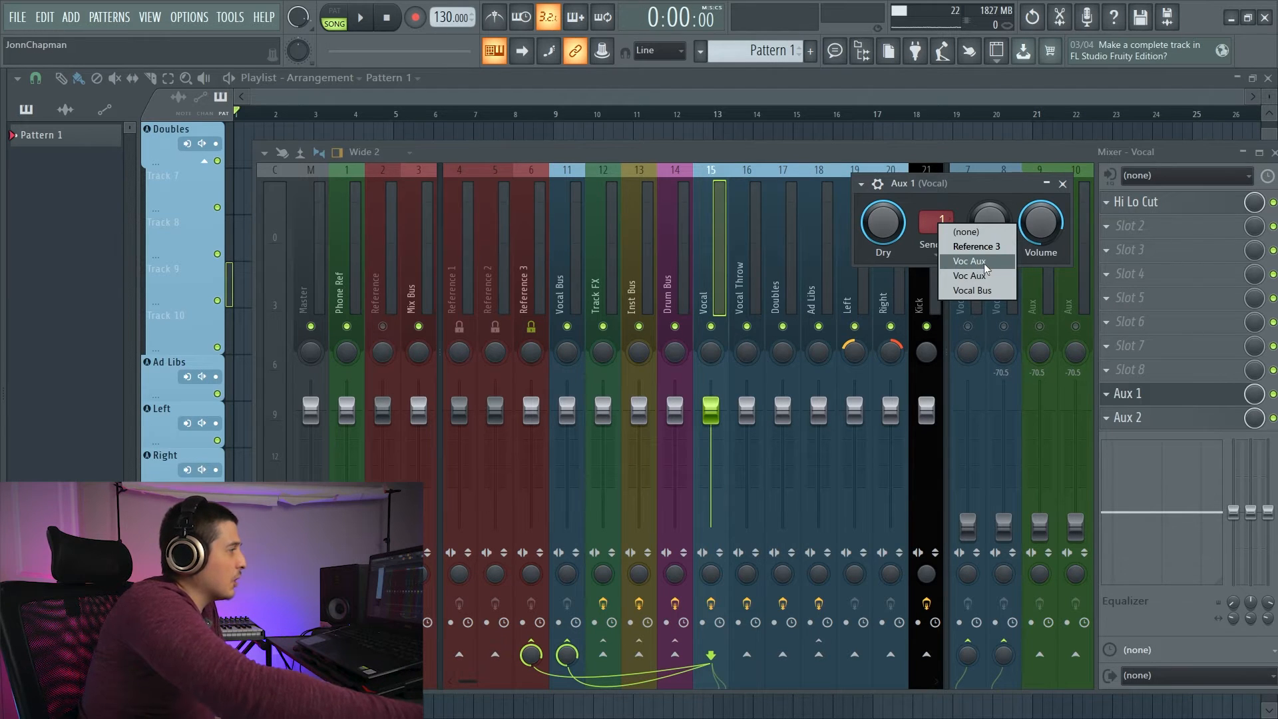
click(960, 186)
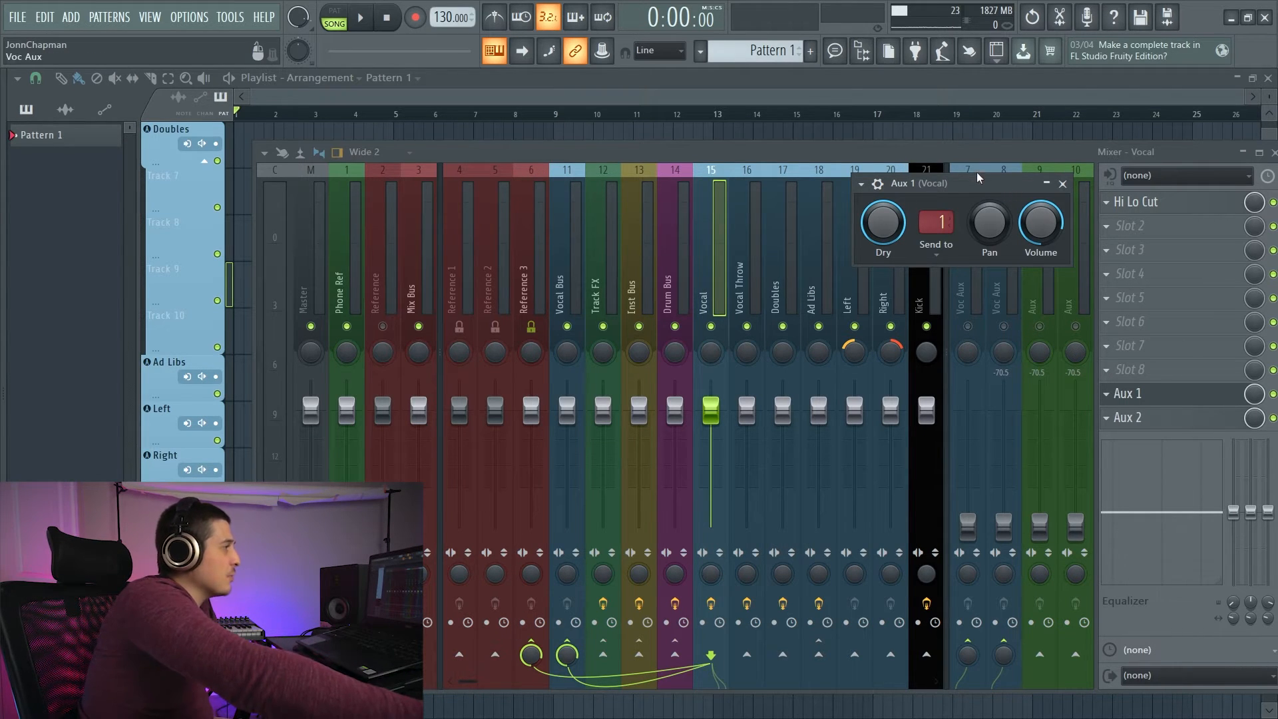
Move the Aux 1 window to view the aux tracks, and remove the Vocal track's routing to Reference 3.
drag(978, 183, 862, 210)
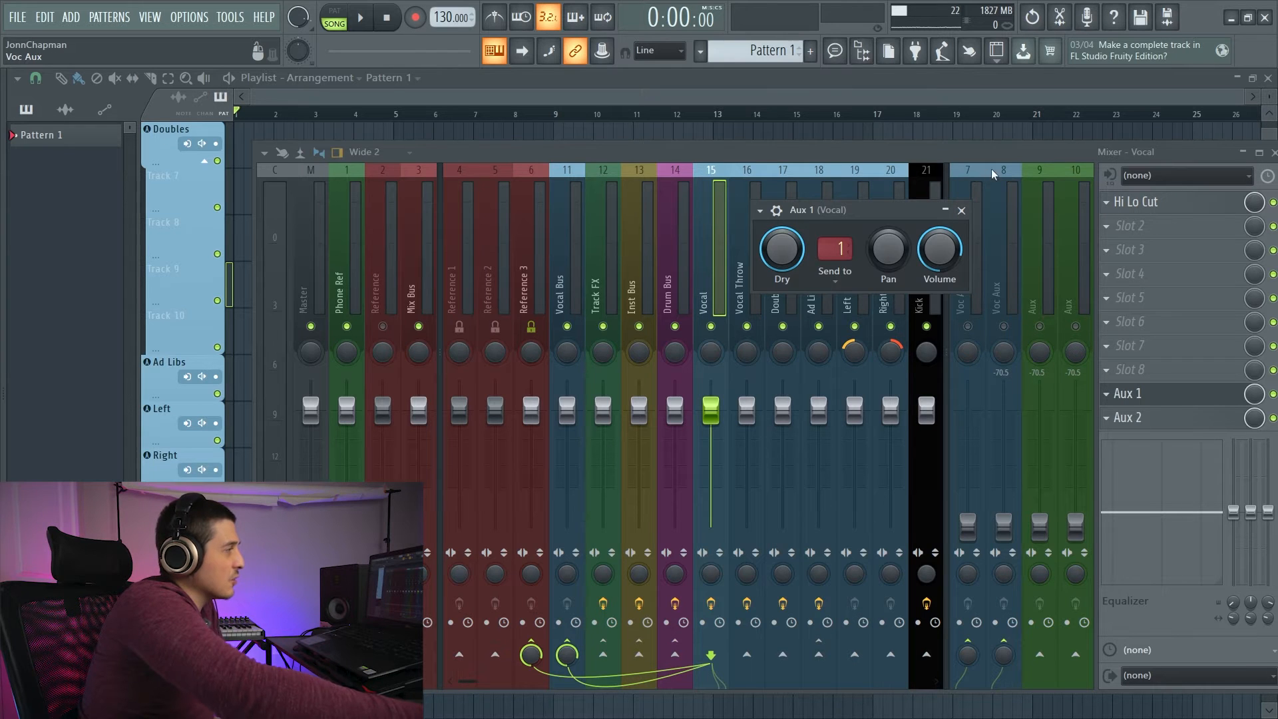
drag(903, 213, 804, 210)
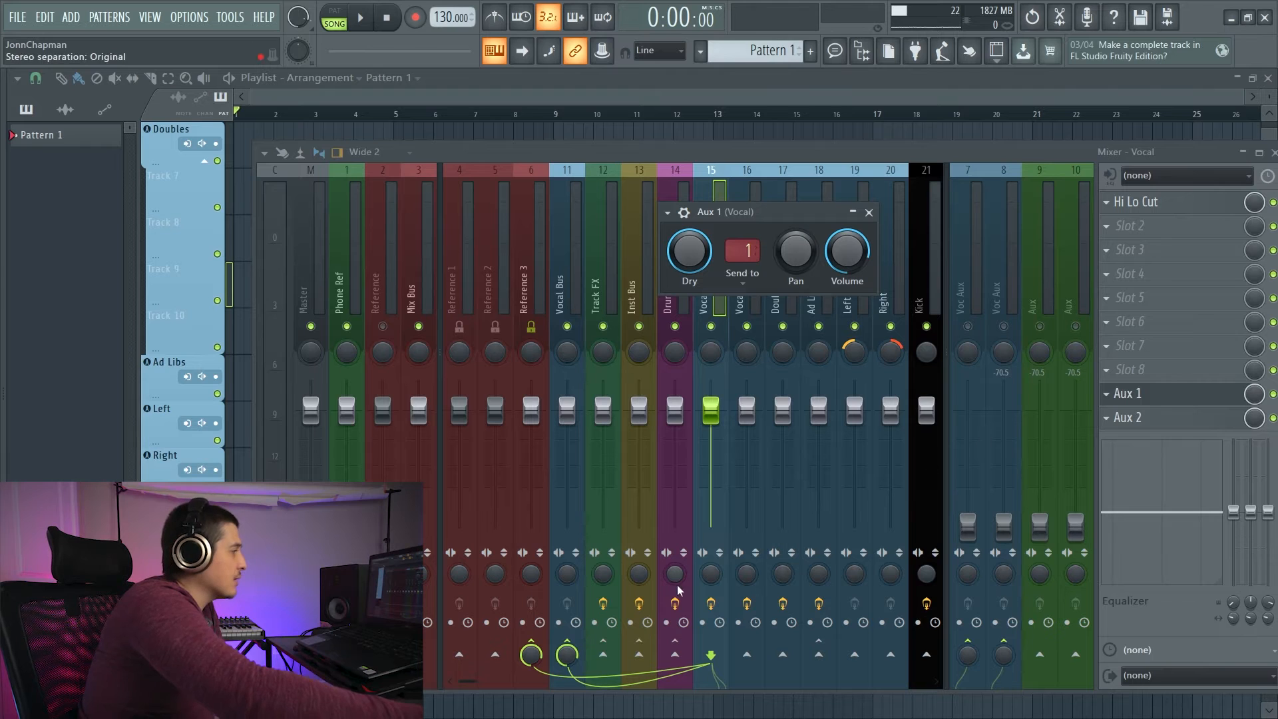
drag(769, 212, 795, 215)
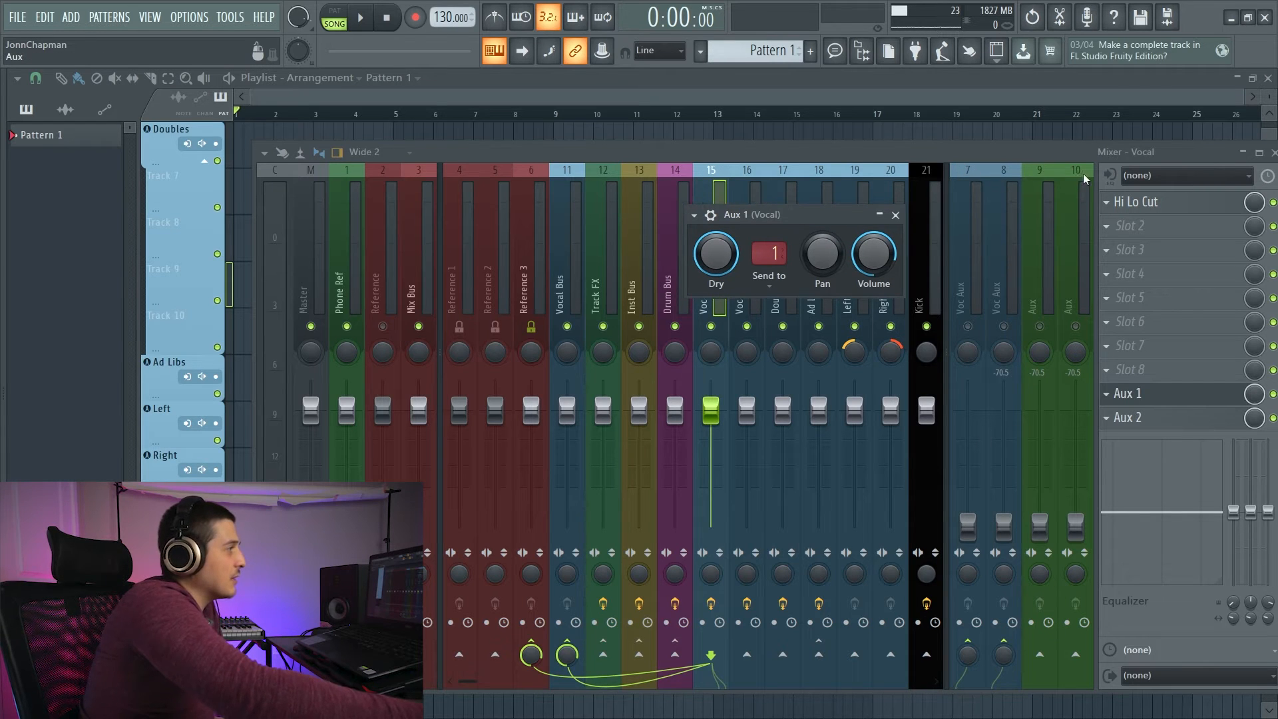
click(536, 645)
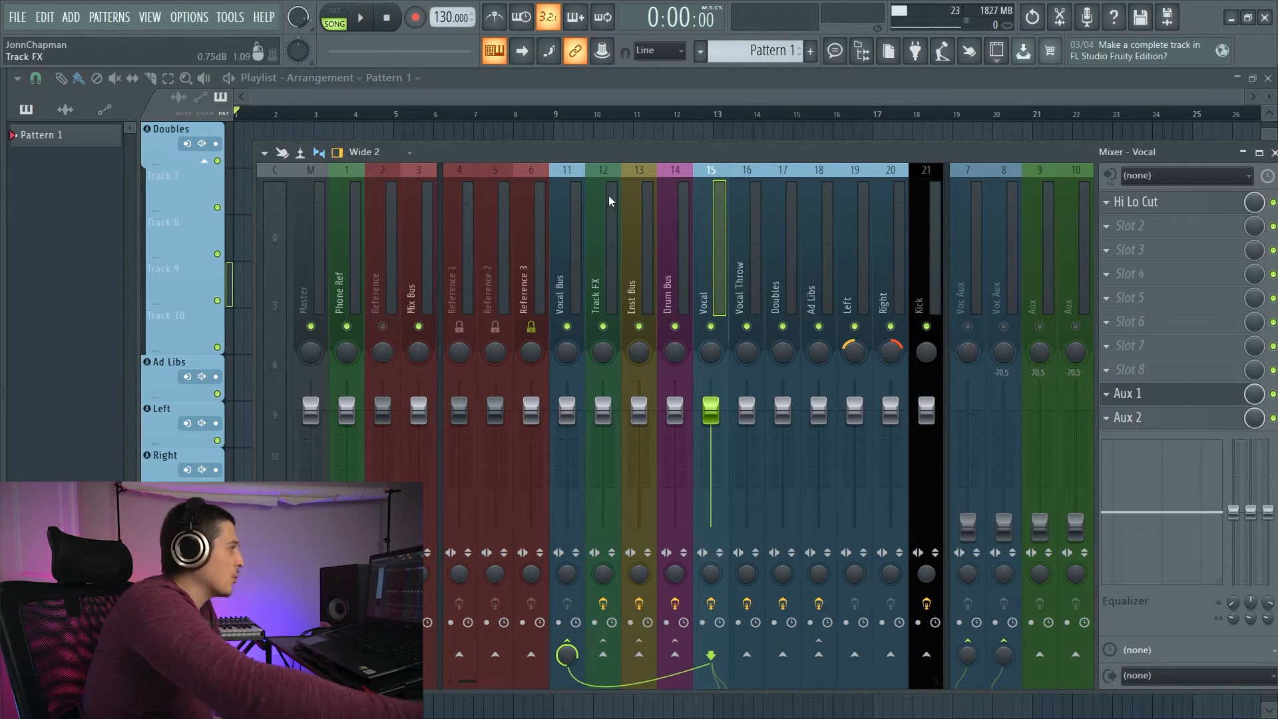
Examine the Voc Sidechain effect on the Inst Bus, including its processing connections and EQ display, and close it.
click(583, 246)
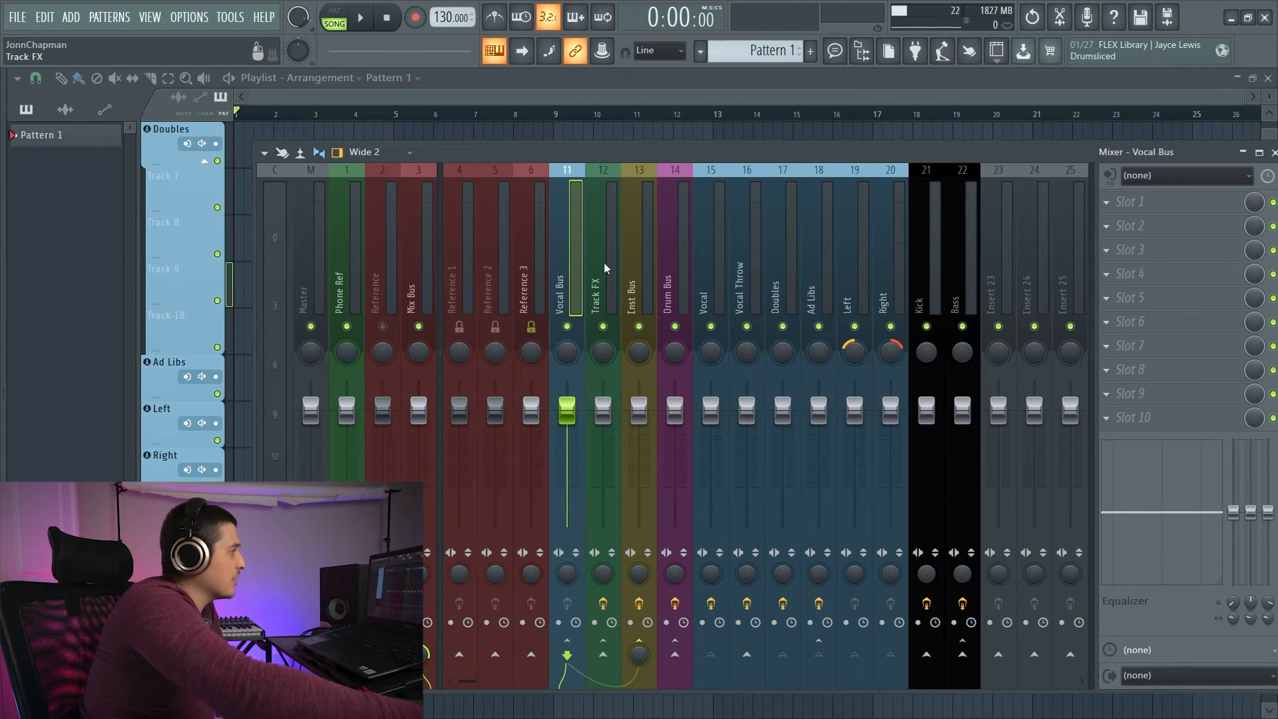
click(644, 298)
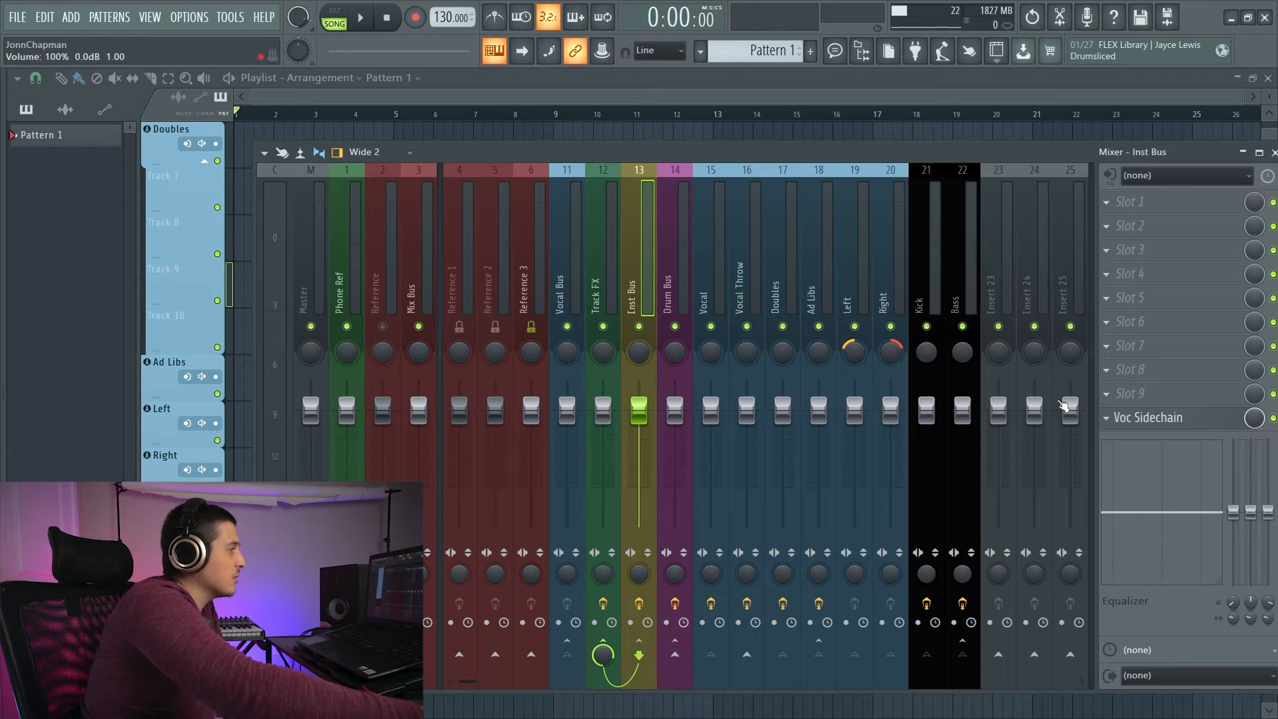
click(1160, 417)
click(496, 220)
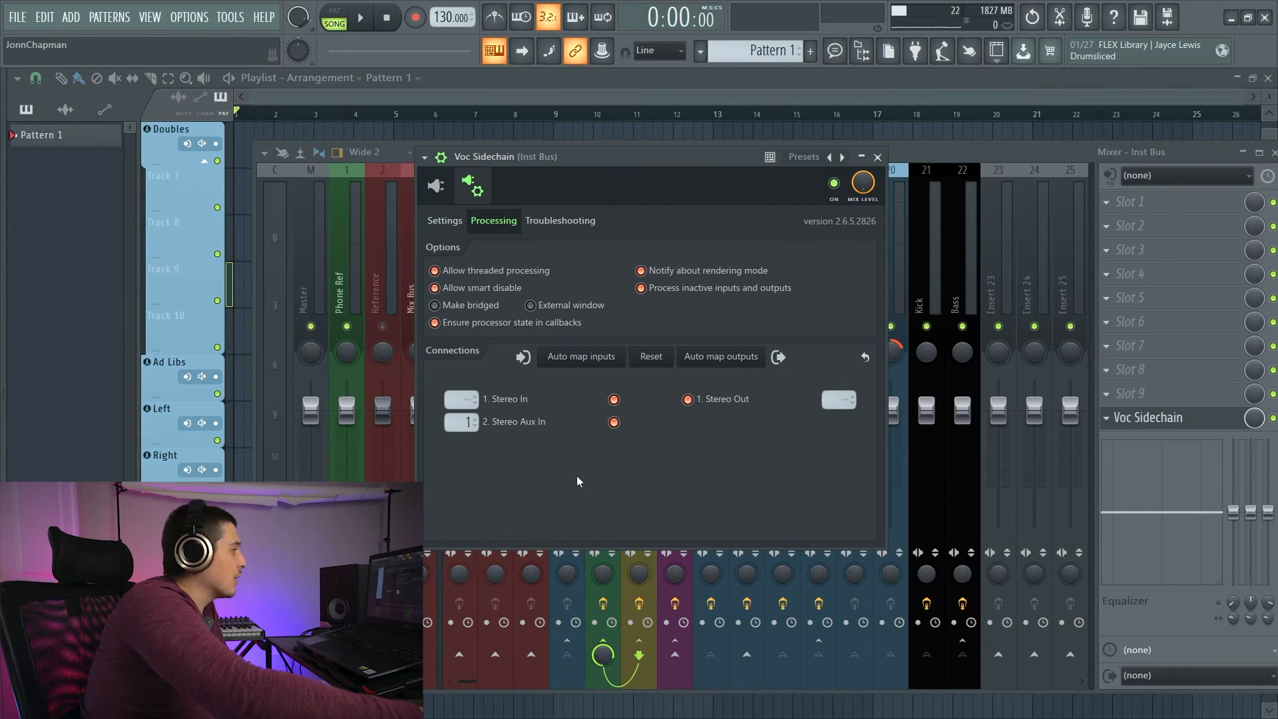
click(431, 189)
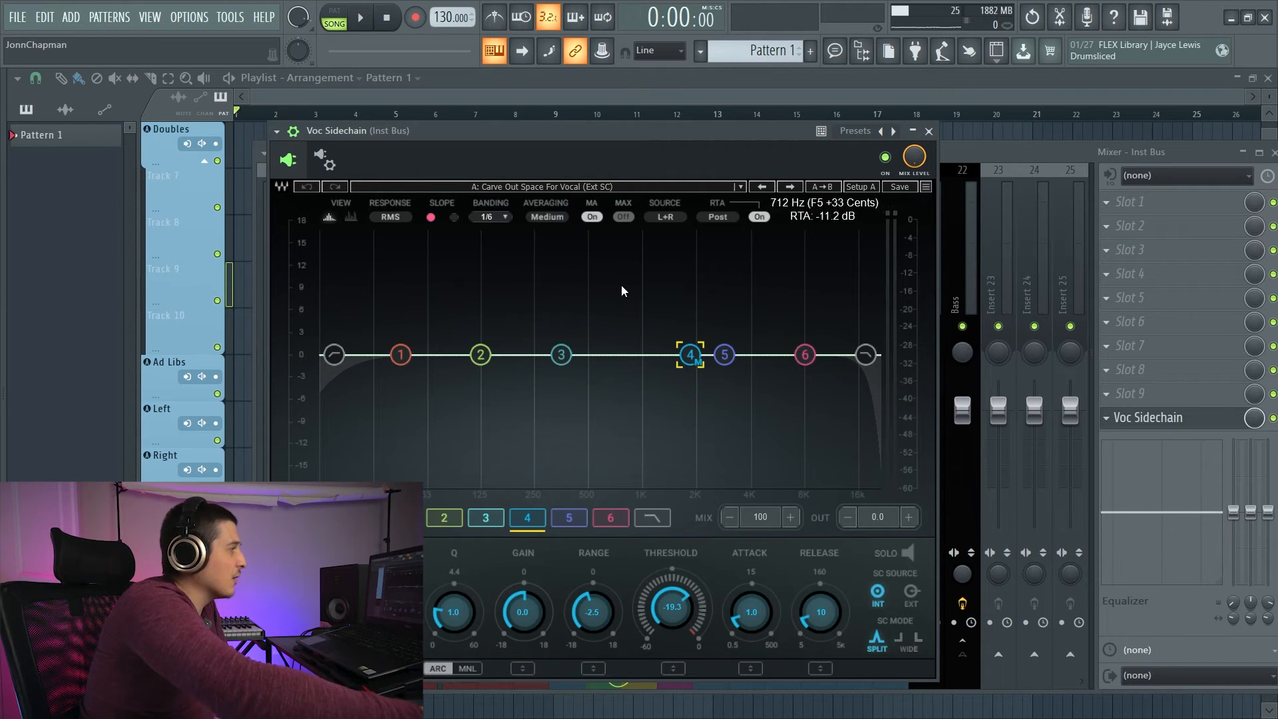
click(929, 131)
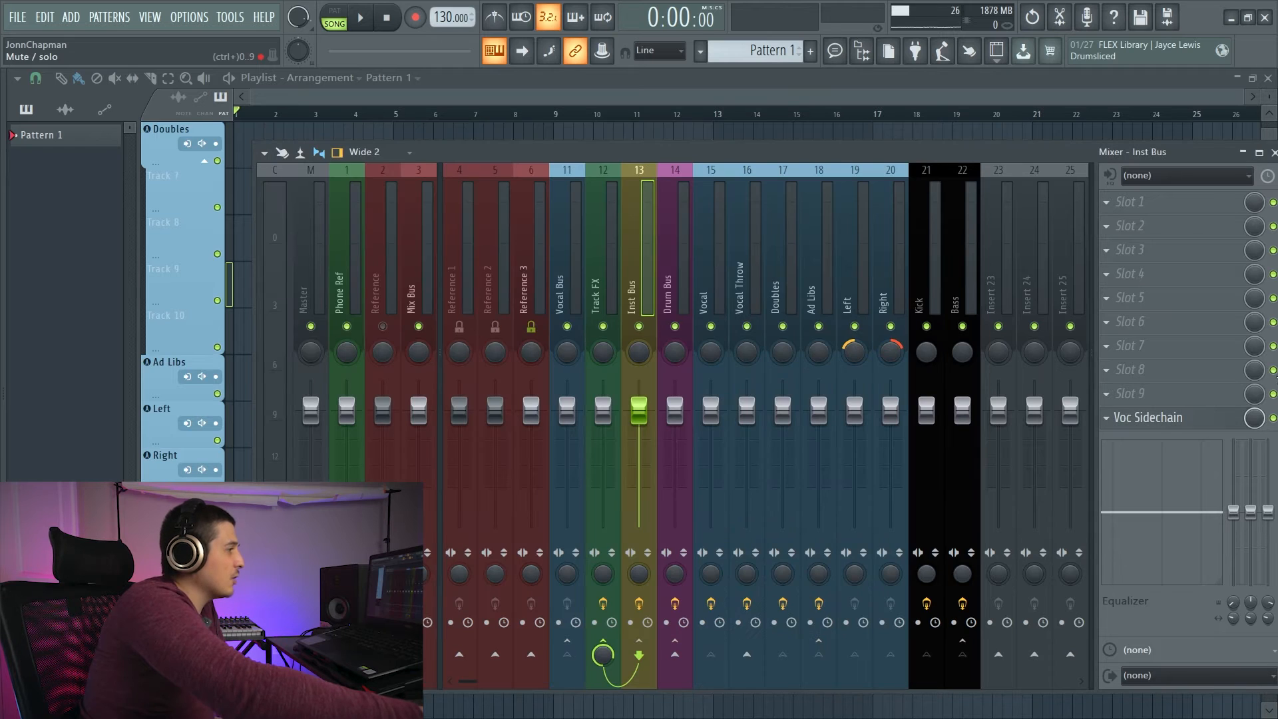
Disable the Voc Sidechain effect on the Inst Bus.
click(1272, 418)
click(1134, 419)
click(1142, 426)
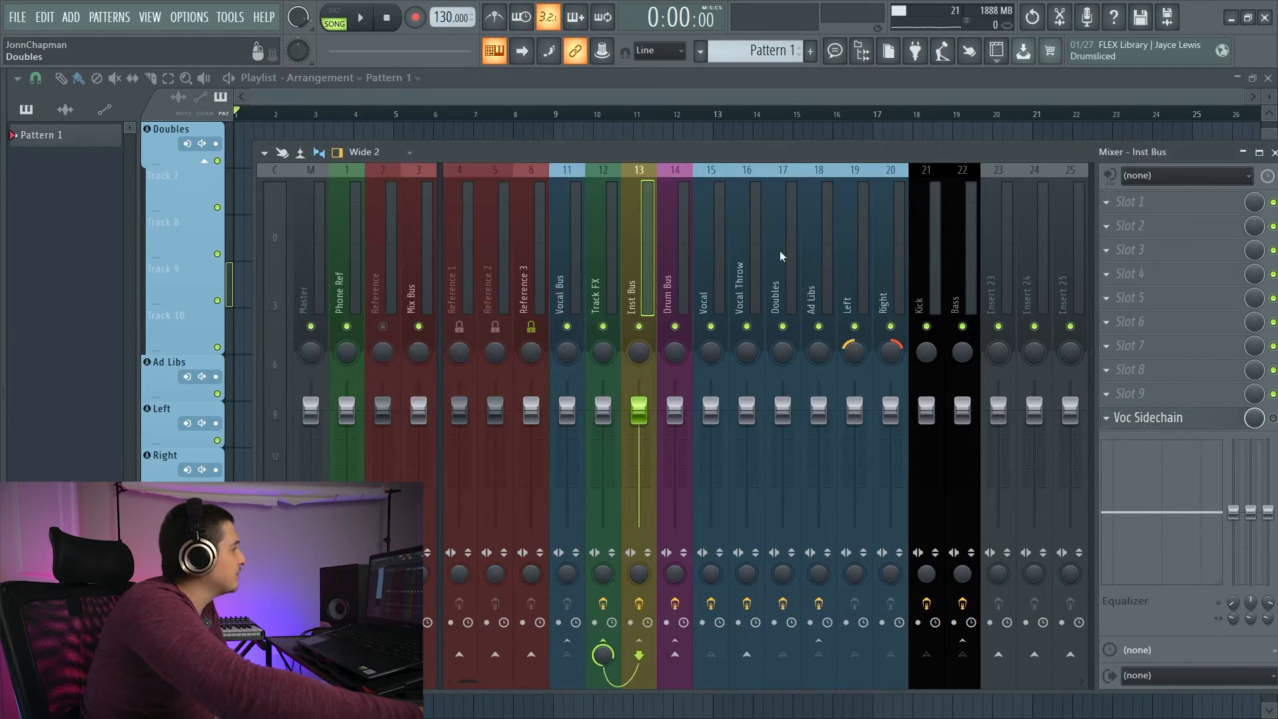
Examine the Fruity parametric EQ 2 and Fruity soft clipper effects on the Drum Bus.
click(678, 251)
drag(987, 151, 873, 131)
click(1045, 182)
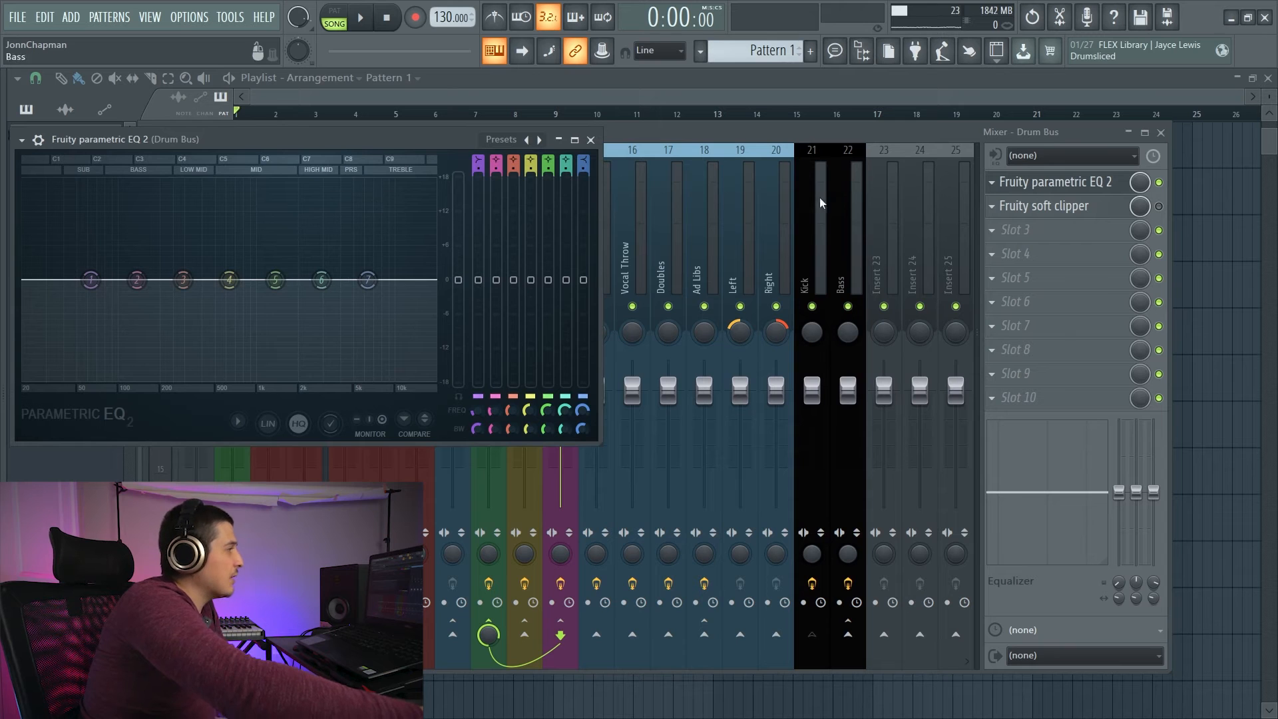
drag(332, 140, 518, 190)
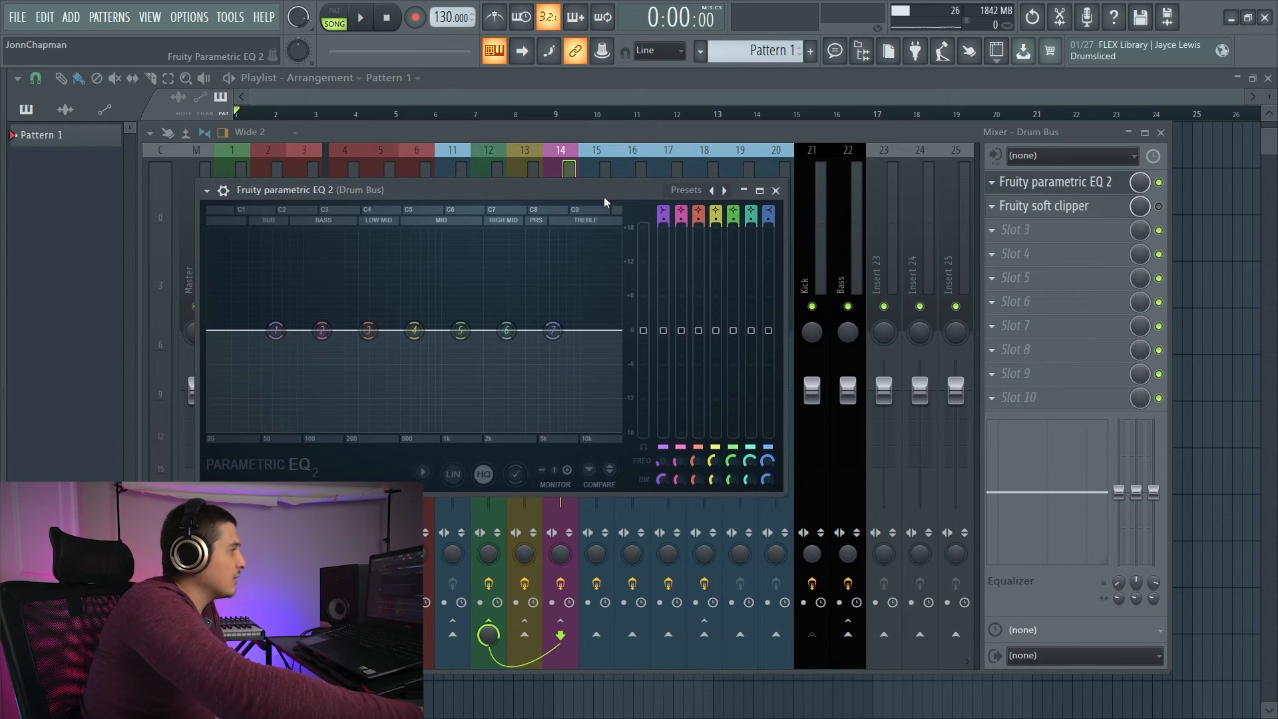
click(775, 191)
drag(1023, 193, 1090, 214)
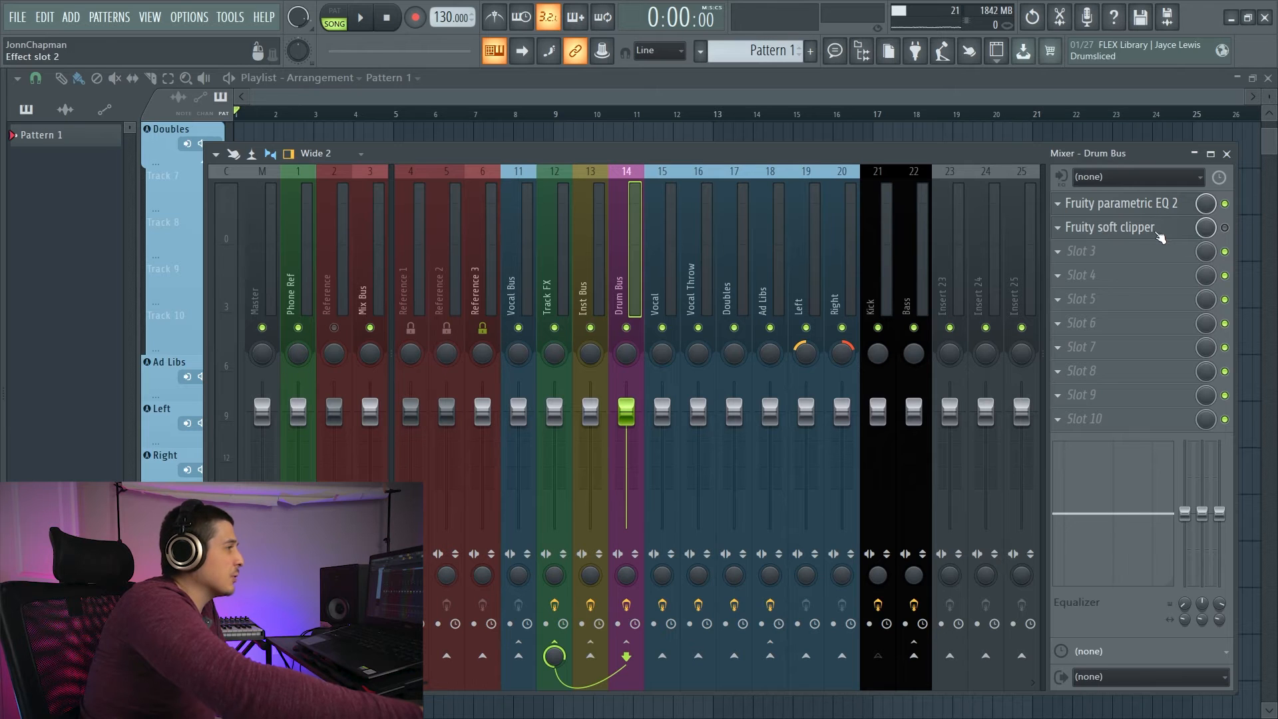
click(1133, 228)
click(1132, 228)
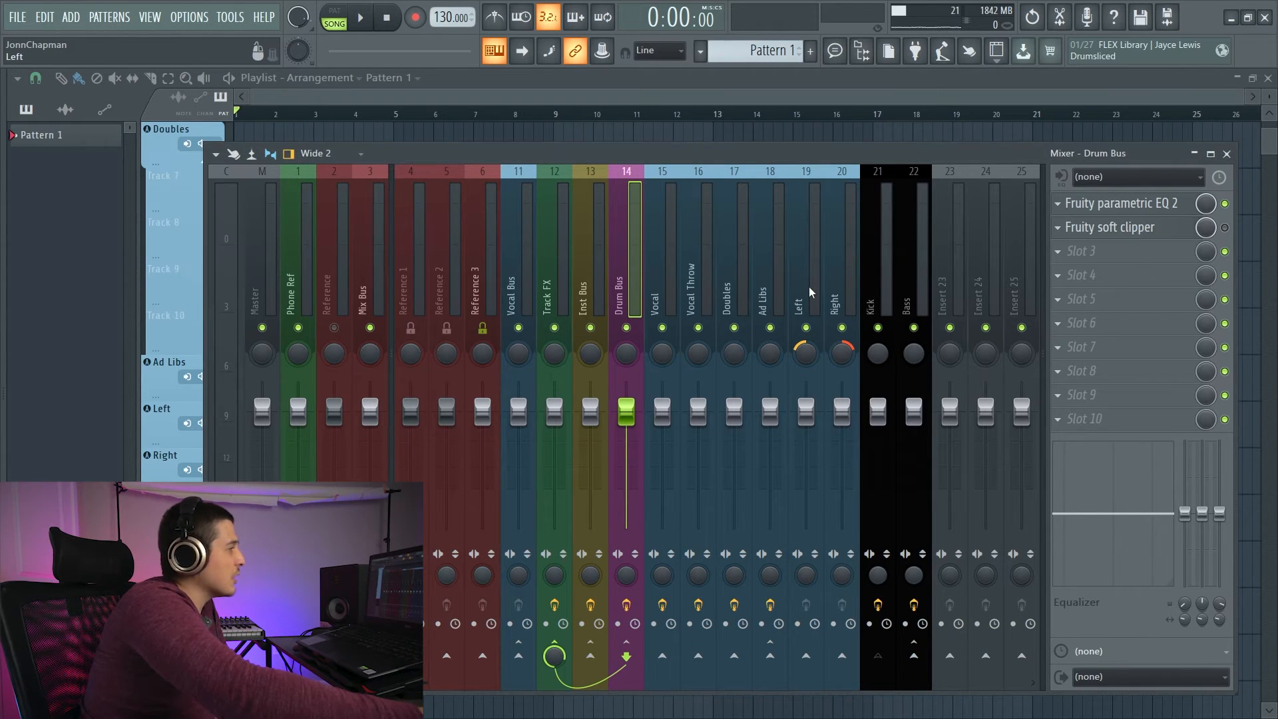
Select mixer track Insert 23 and import all stems from the Fire Flame Stems folder into the playlist starting at Track 16.
drag(796, 271, 1055, 300)
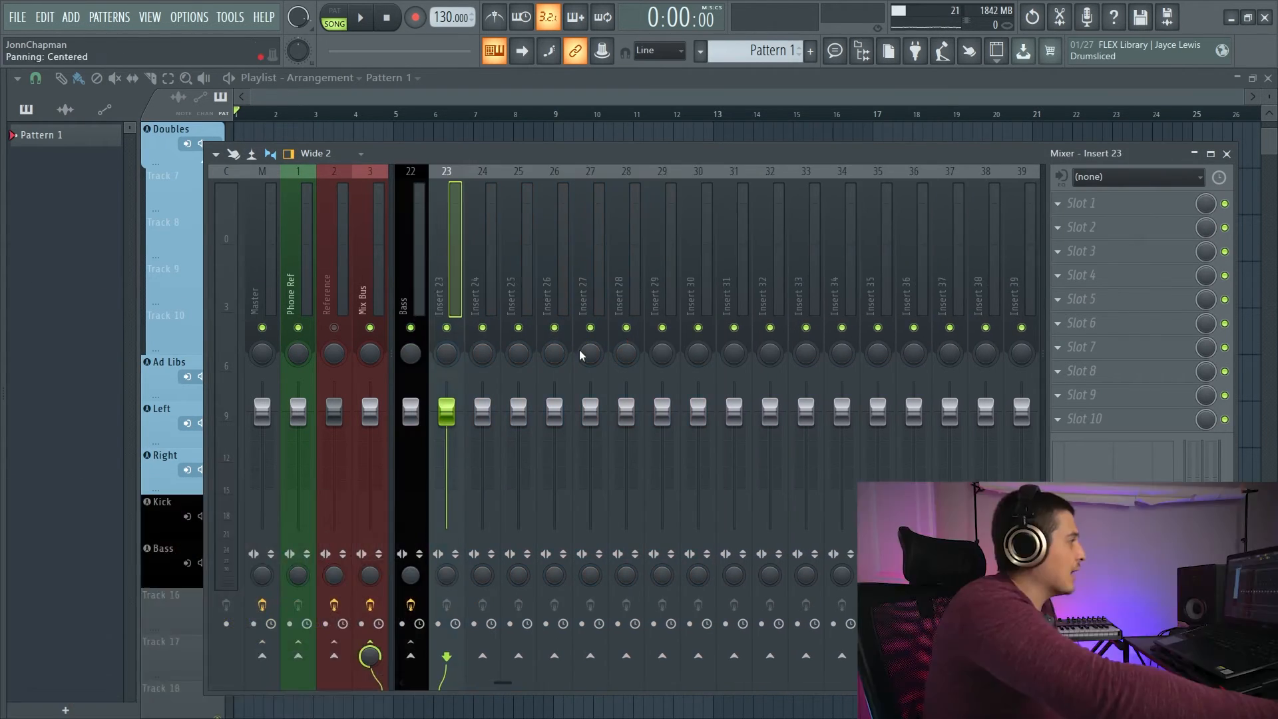
drag(604, 157, 698, 114)
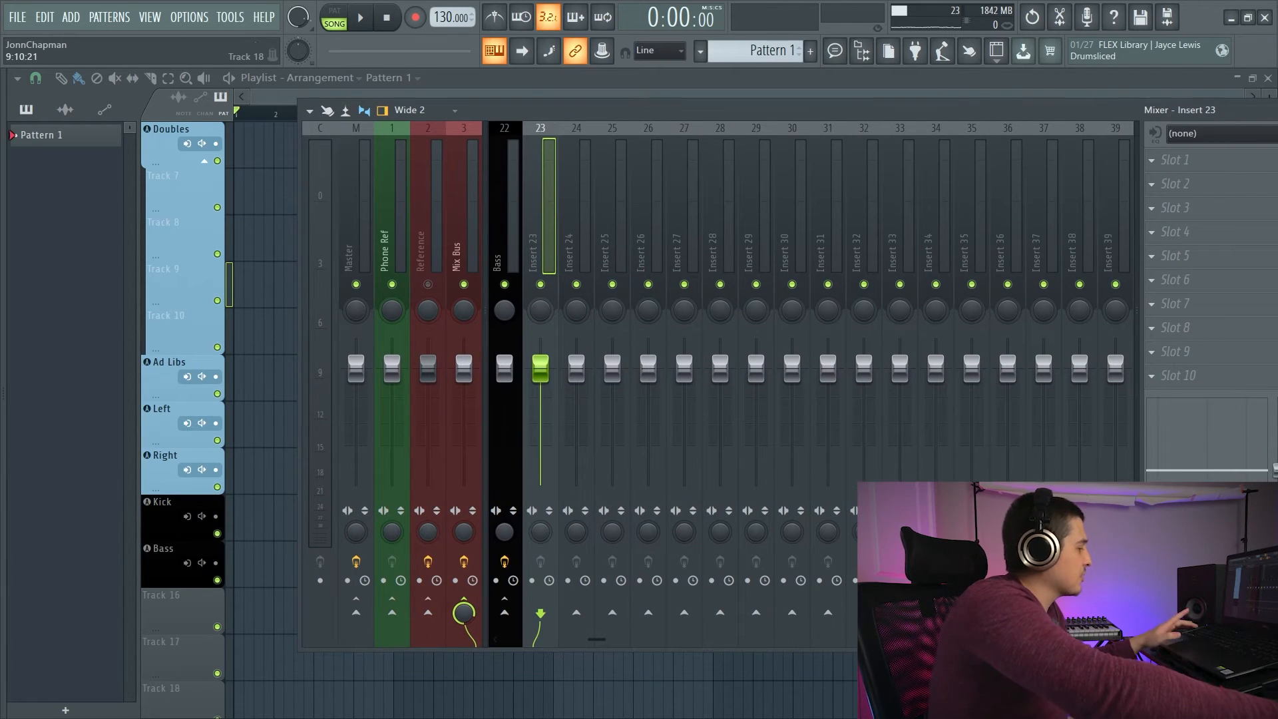
mouse_move(577, 714)
key(super)
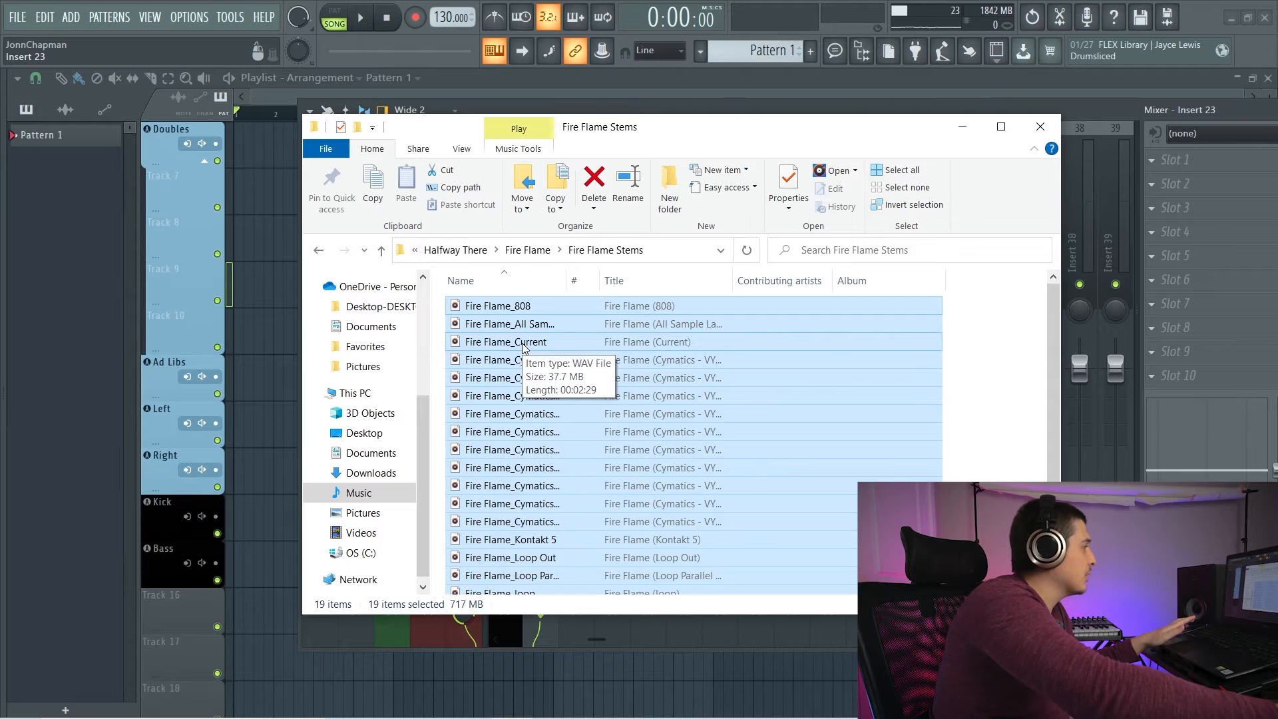
drag(523, 346, 254, 618)
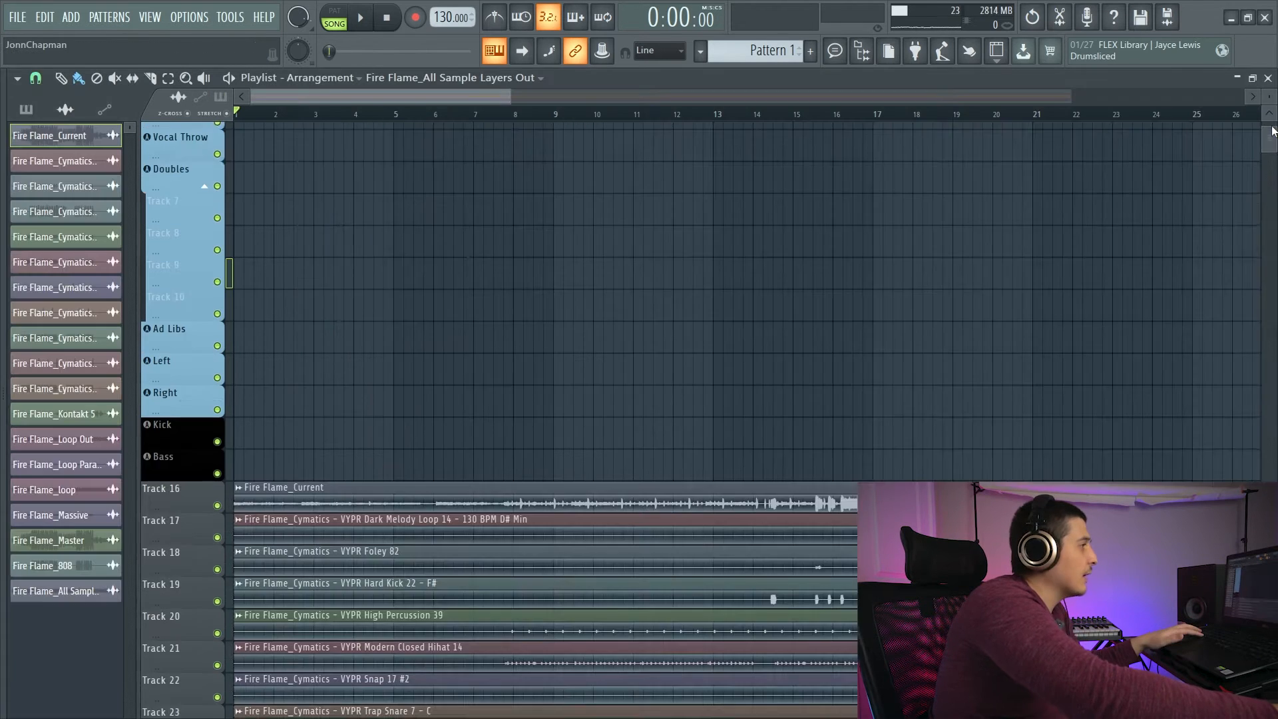
drag(1272, 130, 1272, 139)
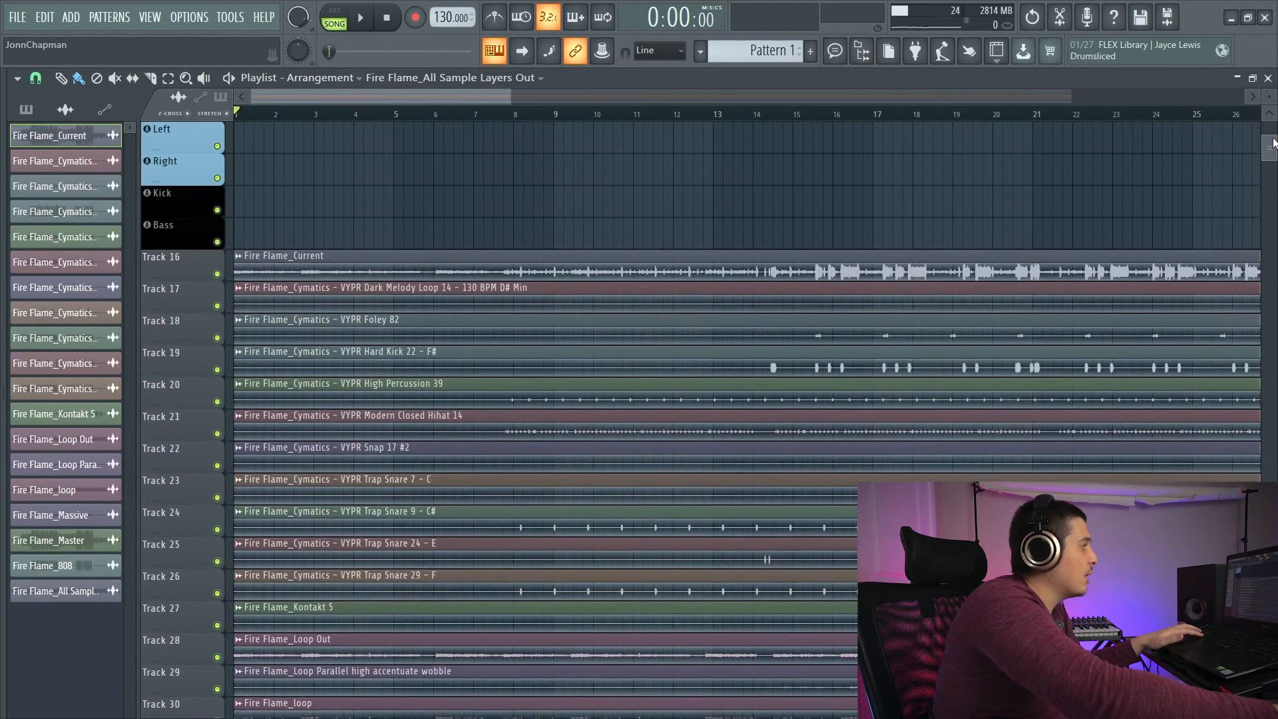
Delete the Fire Flame_Current clip on Track 16, try deleting the Dark Melody Loop 14 clip, and undo that second deletion.
right_click(505, 267)
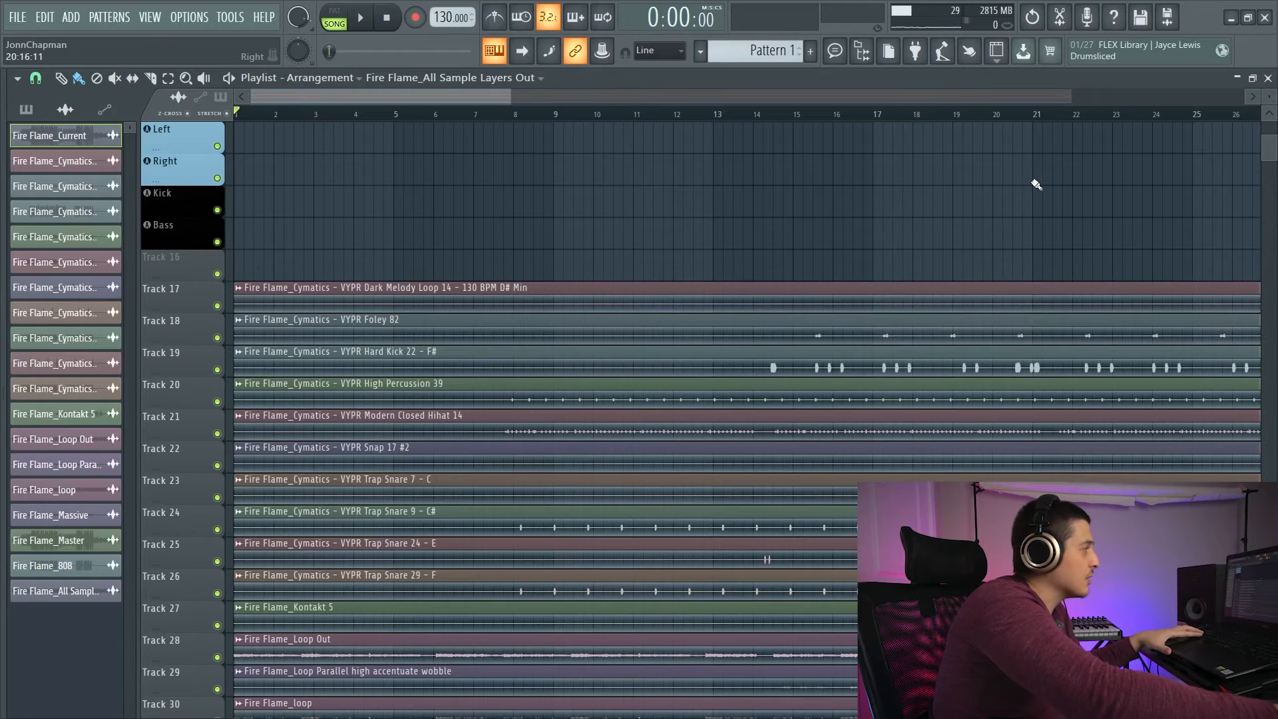
right_click(477, 303)
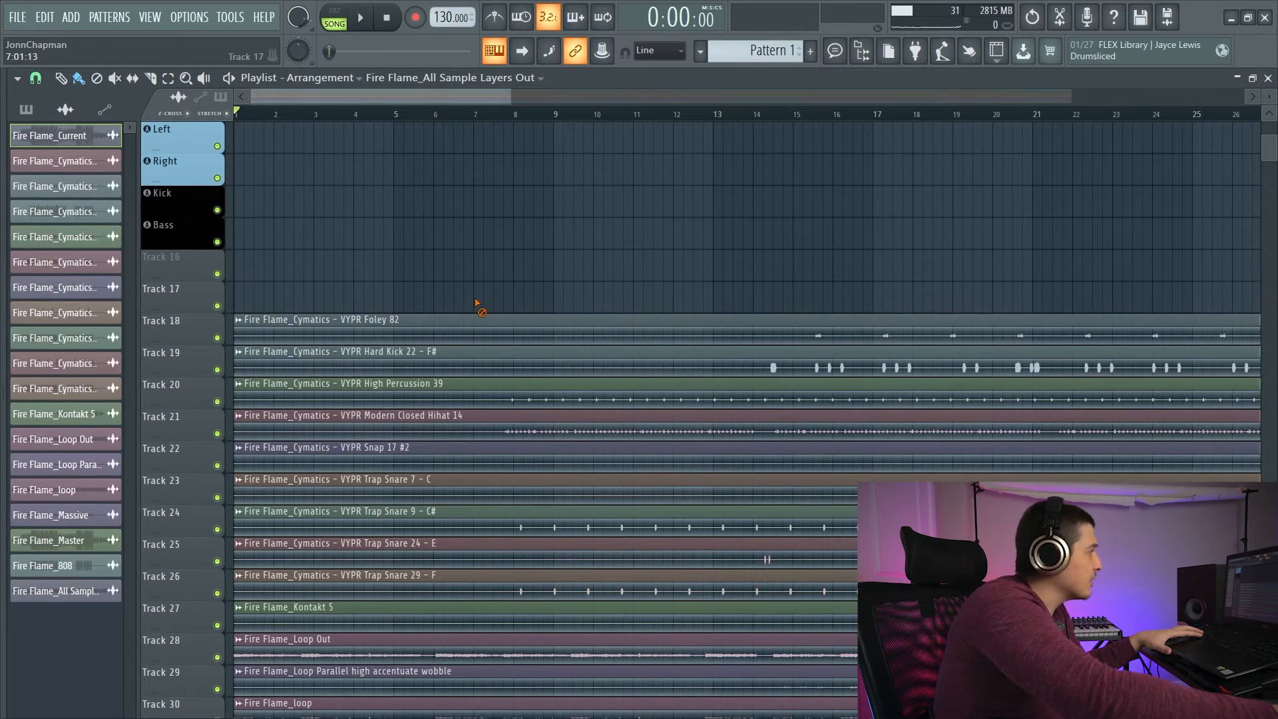
key(ctrl+z)
Test Normalize on the Dark Melody Loop 14 clip on Track 17, turn it back off, and delete the clip.
double_click(735, 287)
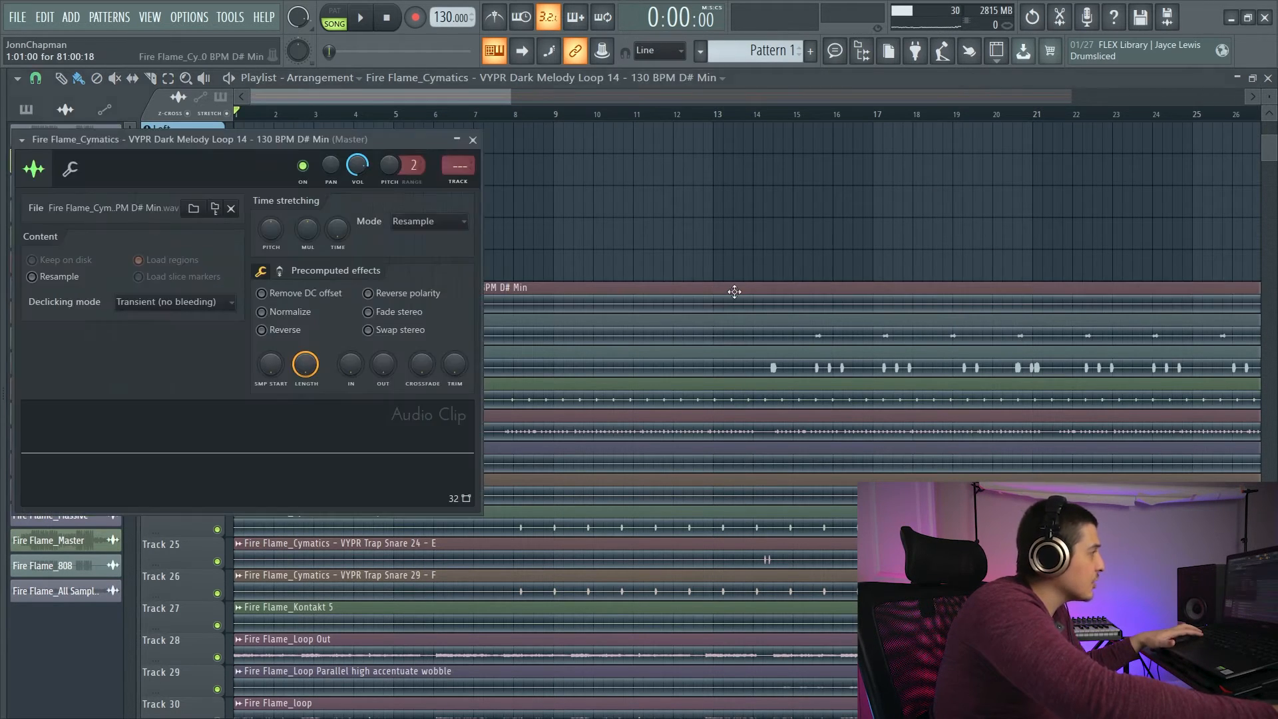
click(266, 312)
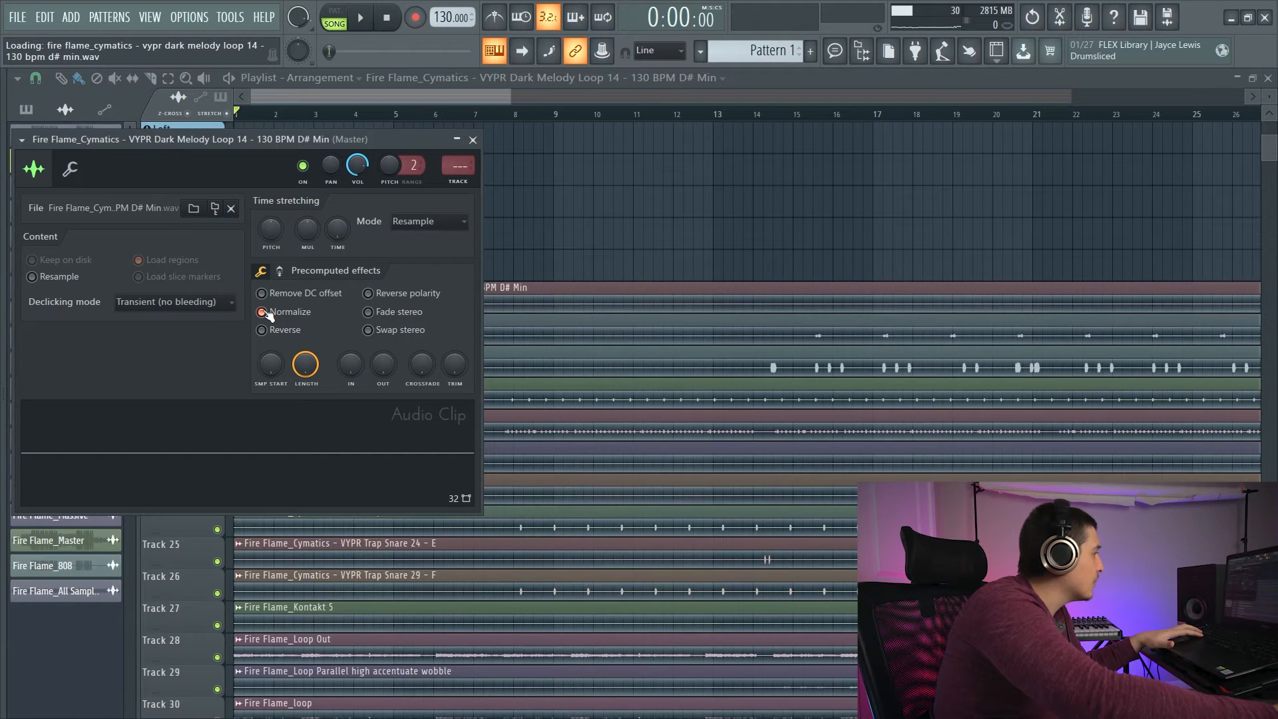
click(266, 312)
drag(286, 139, 432, 192)
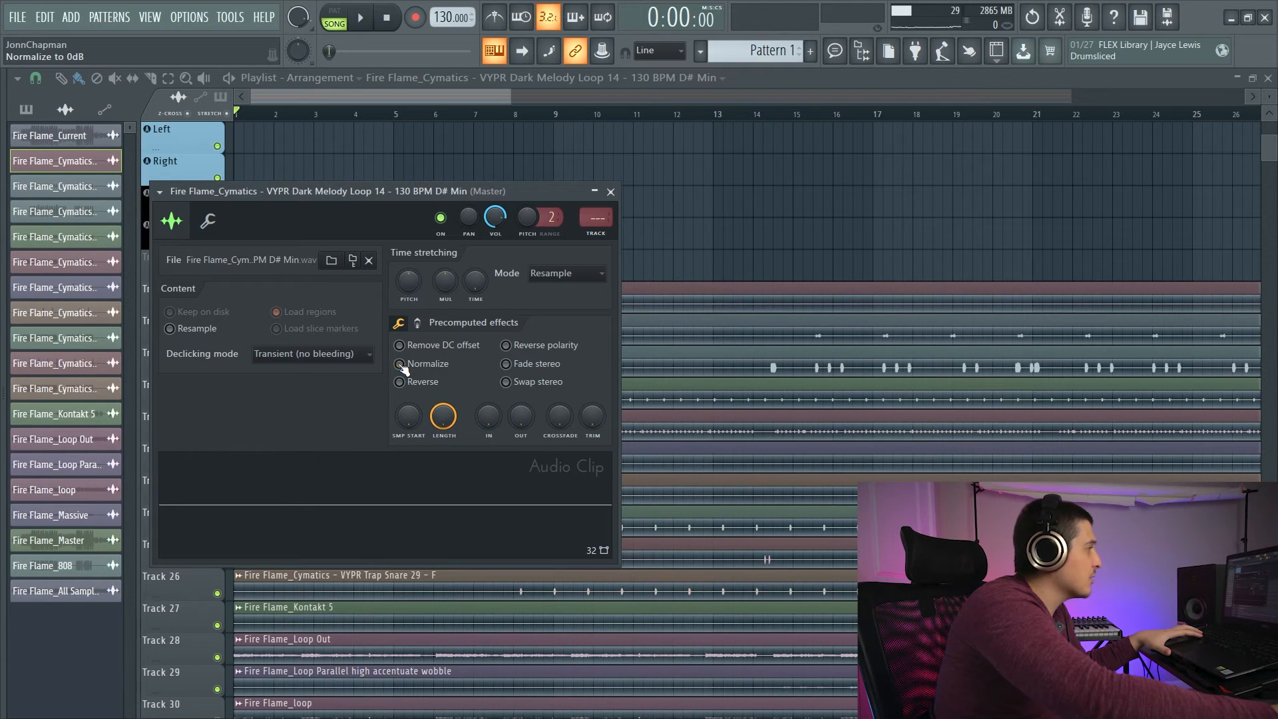
click(610, 192)
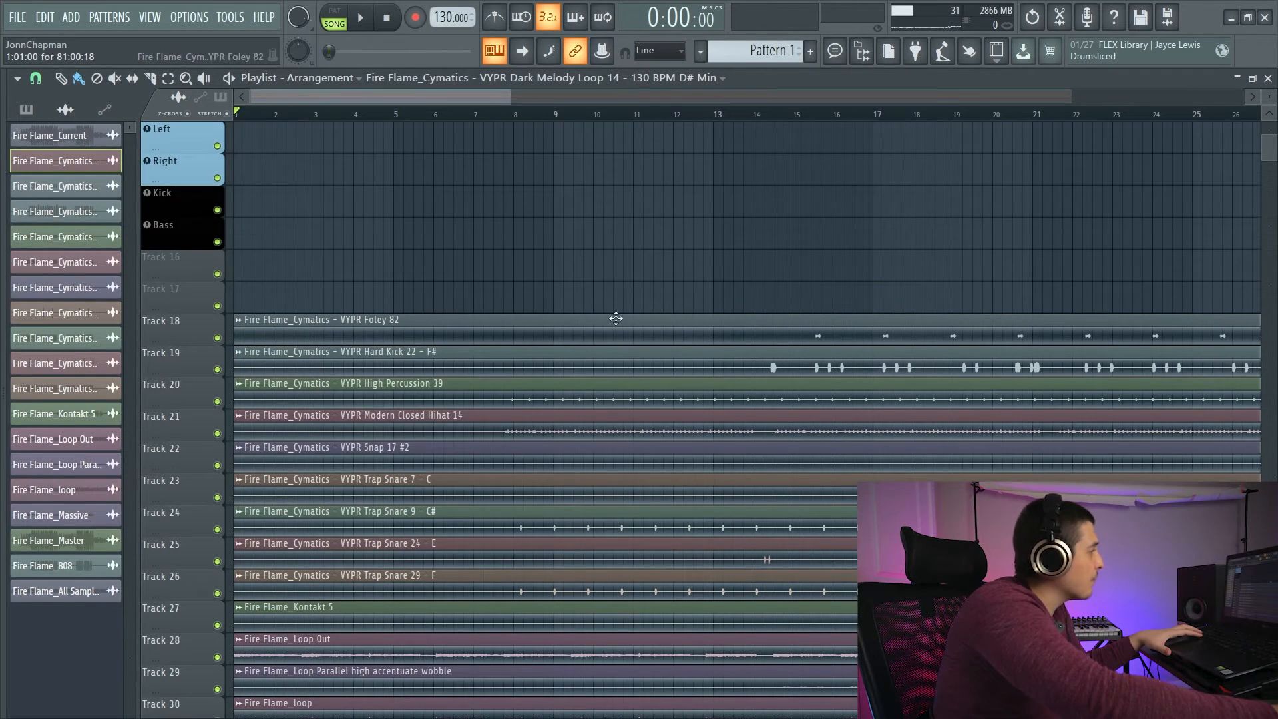
Move the VYPR Hard Kick 22 clip to the Kick playlist track and check its mixer track assignment.
drag(453, 357, 407, 195)
click(407, 193)
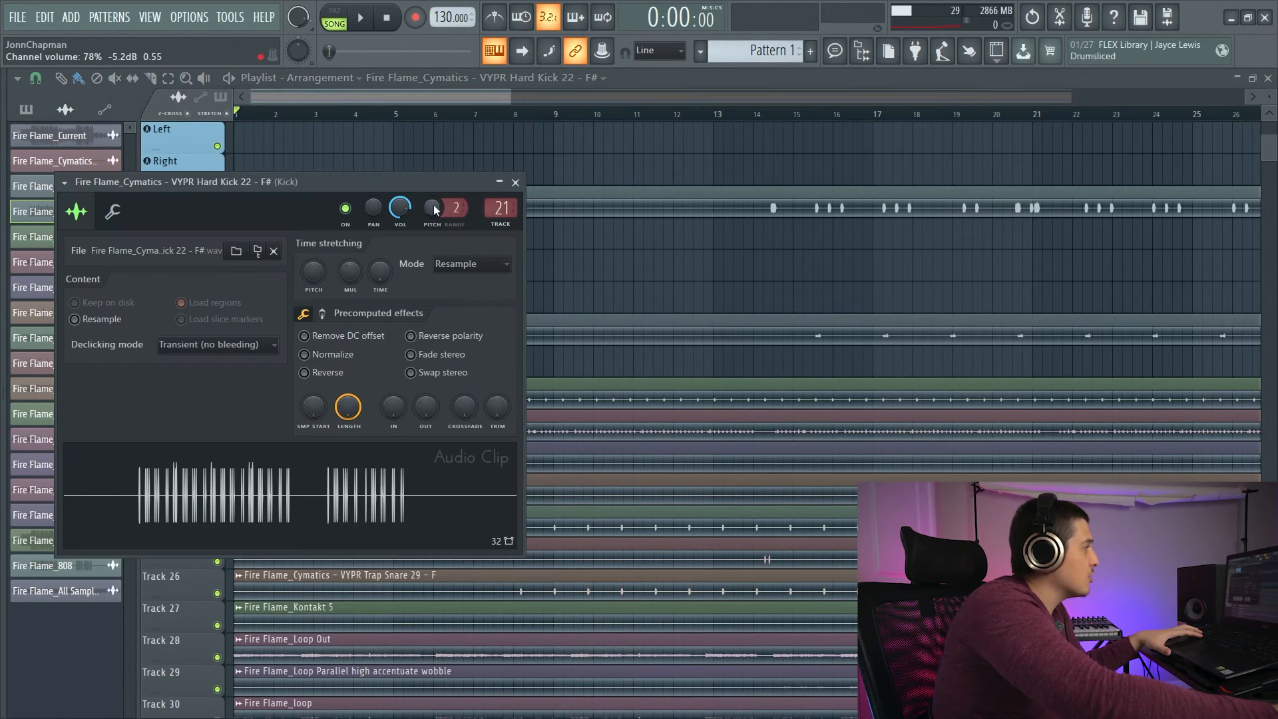
double_click(500, 211)
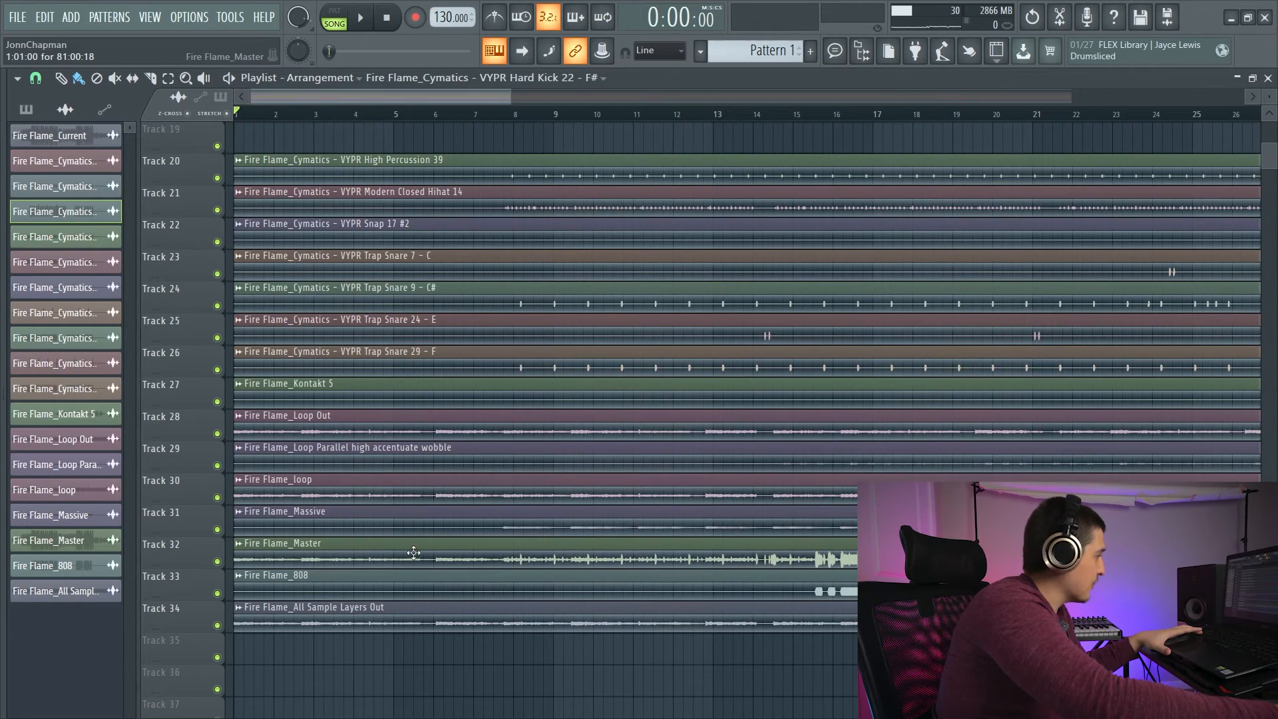
Delete the Fire Flame_Master, Fire Flame_loop and Fire Flame_Loop Out clips from tracks 32, 30 and 28.
right_click(413, 552)
right_click(406, 491)
right_click(360, 430)
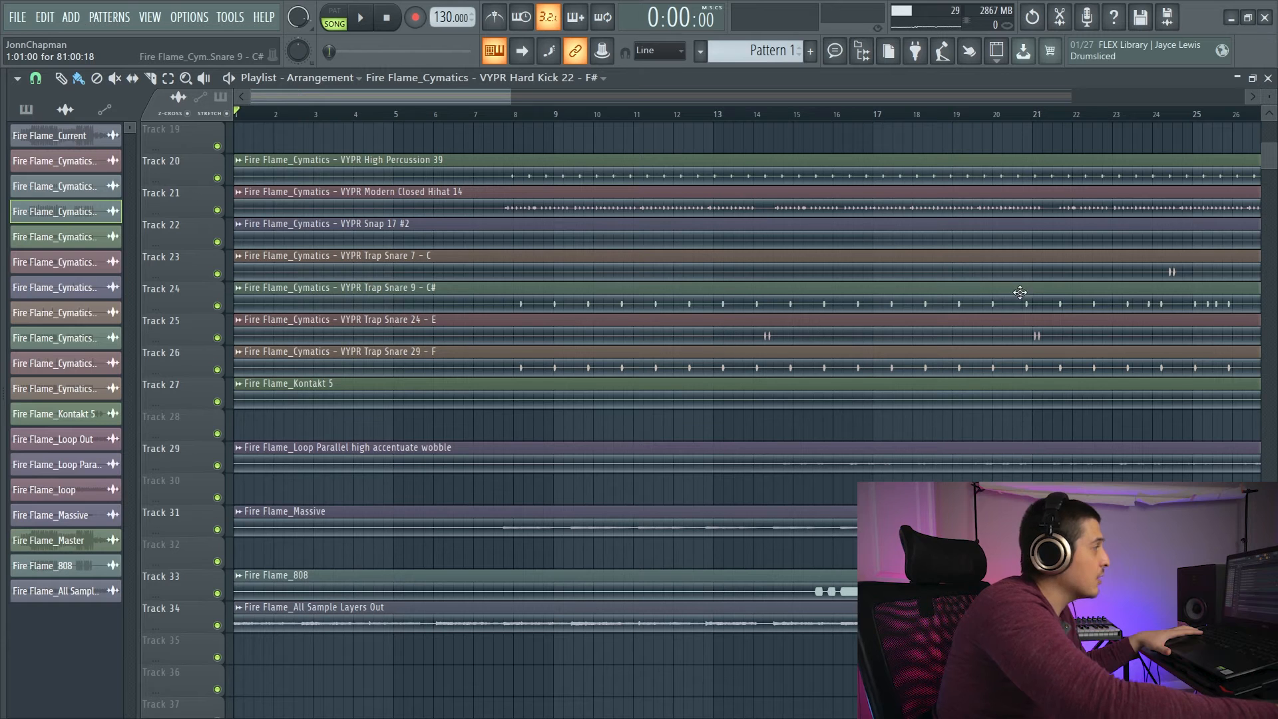
scroll(453, 279, up, 2)
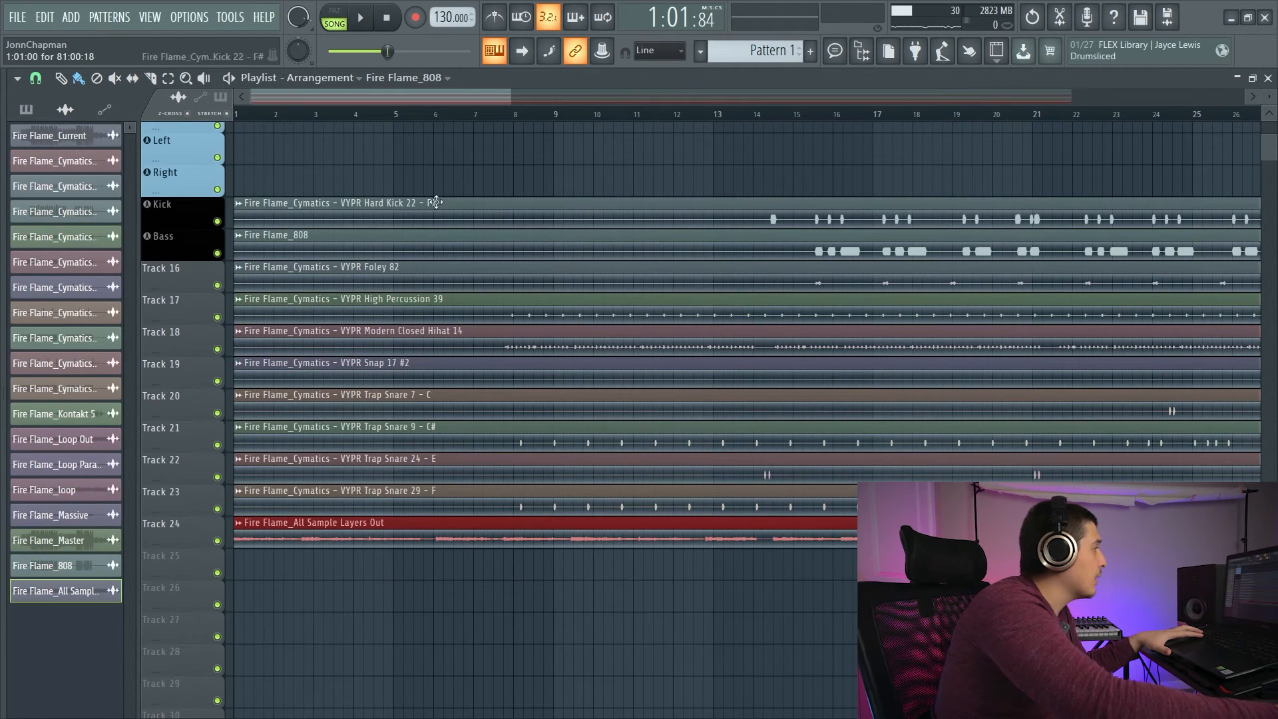
scroll(465, 227, up, 3)
scroll(501, 254, down, 3)
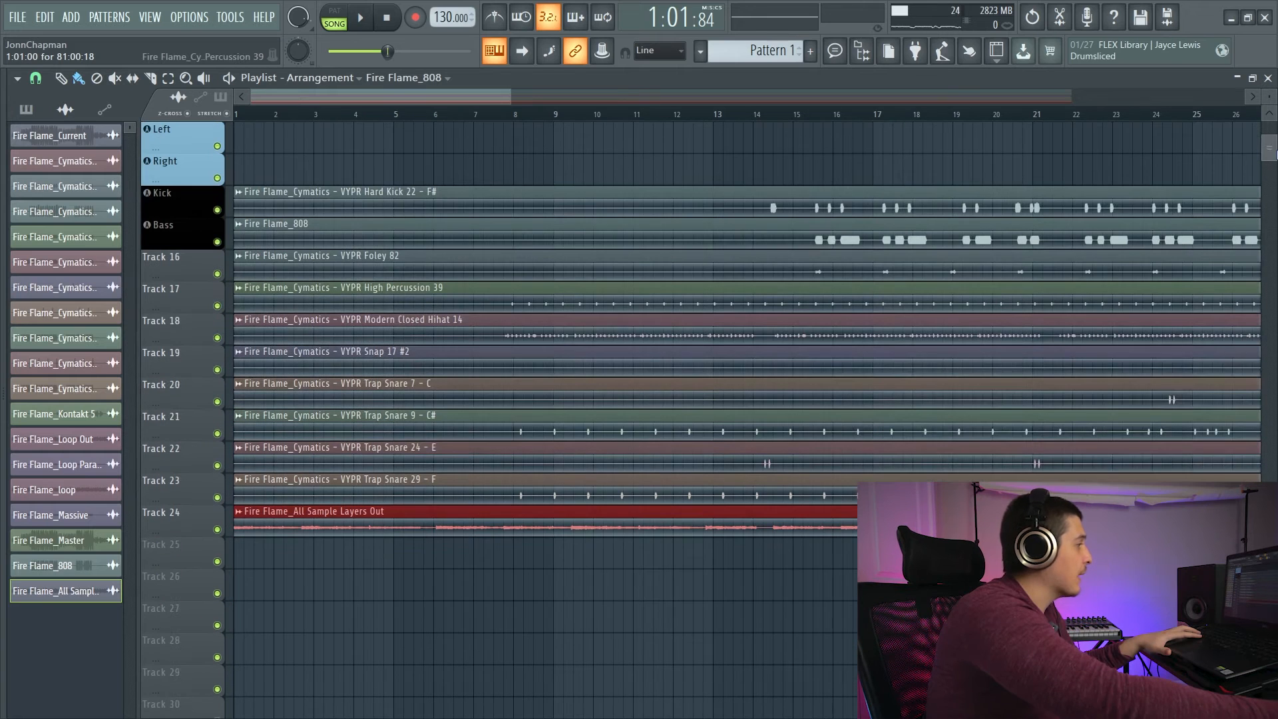
Shrink the Reference 1–3, Vocal Throw, Track 7–10, Left and Right tracks in the playlist to a low height.
scroll(302, 386, up, 10)
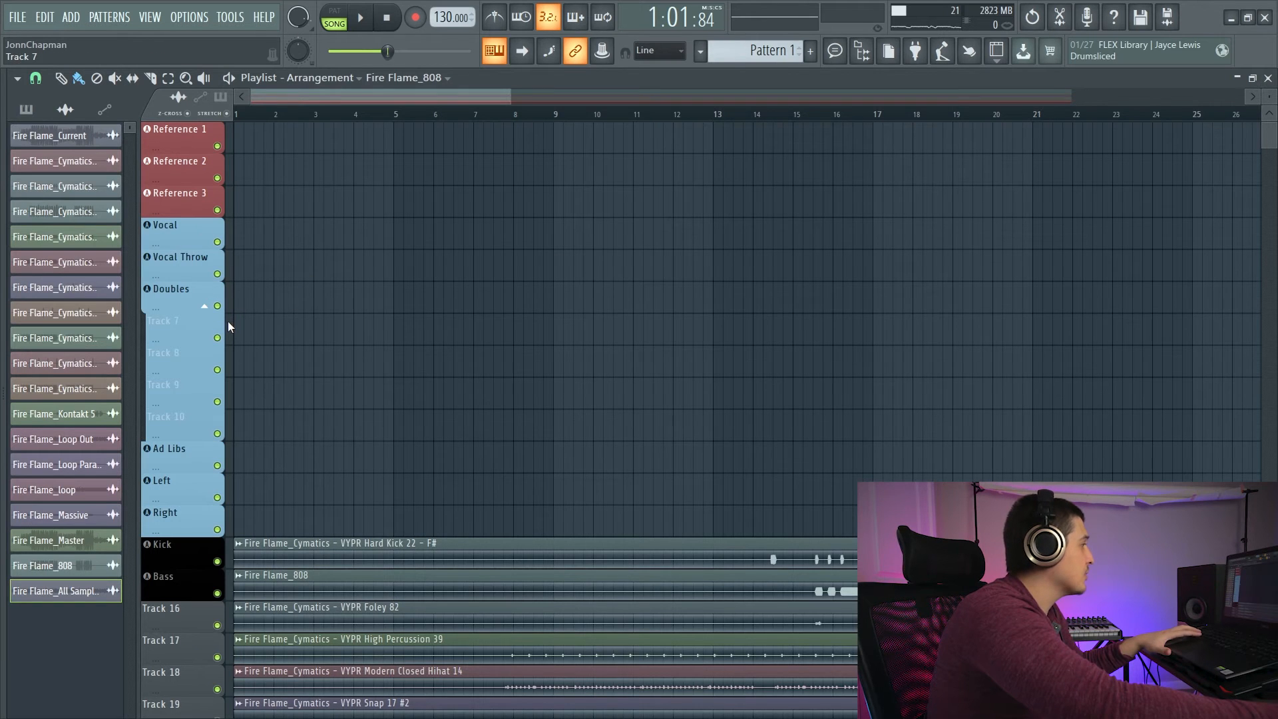
drag(228, 322, 227, 424)
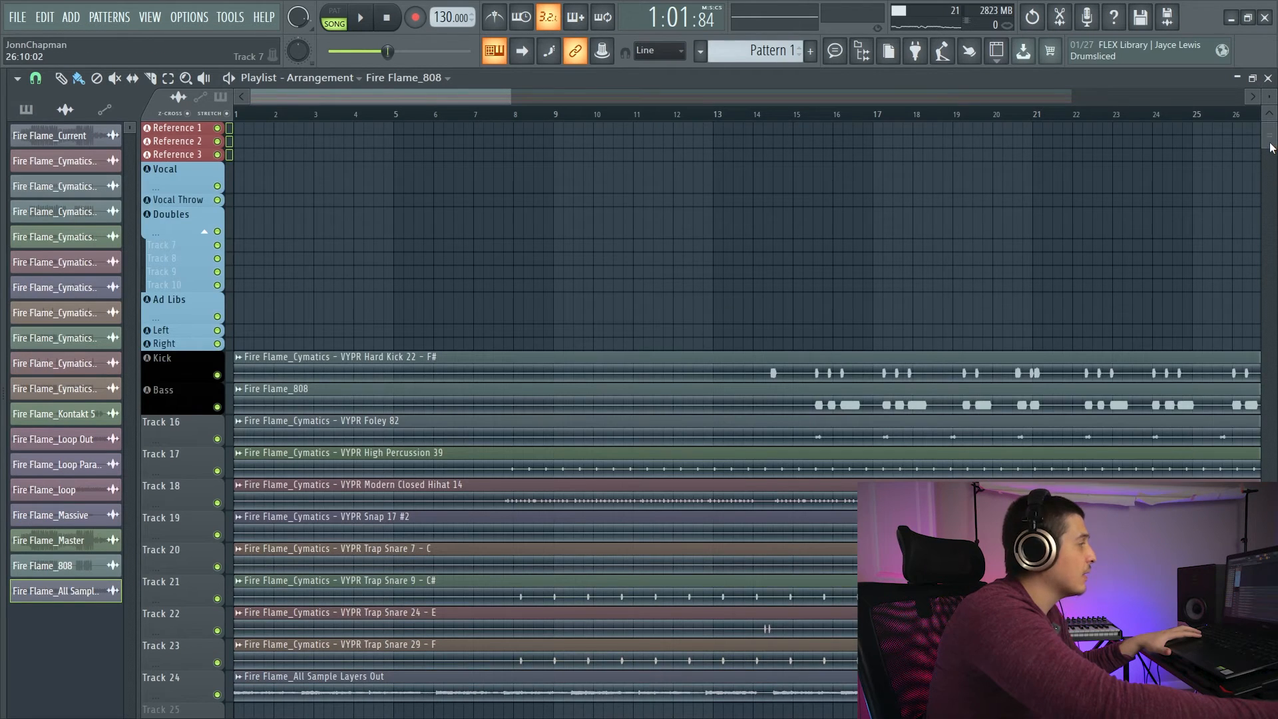
drag(1269, 143, 1269, 146)
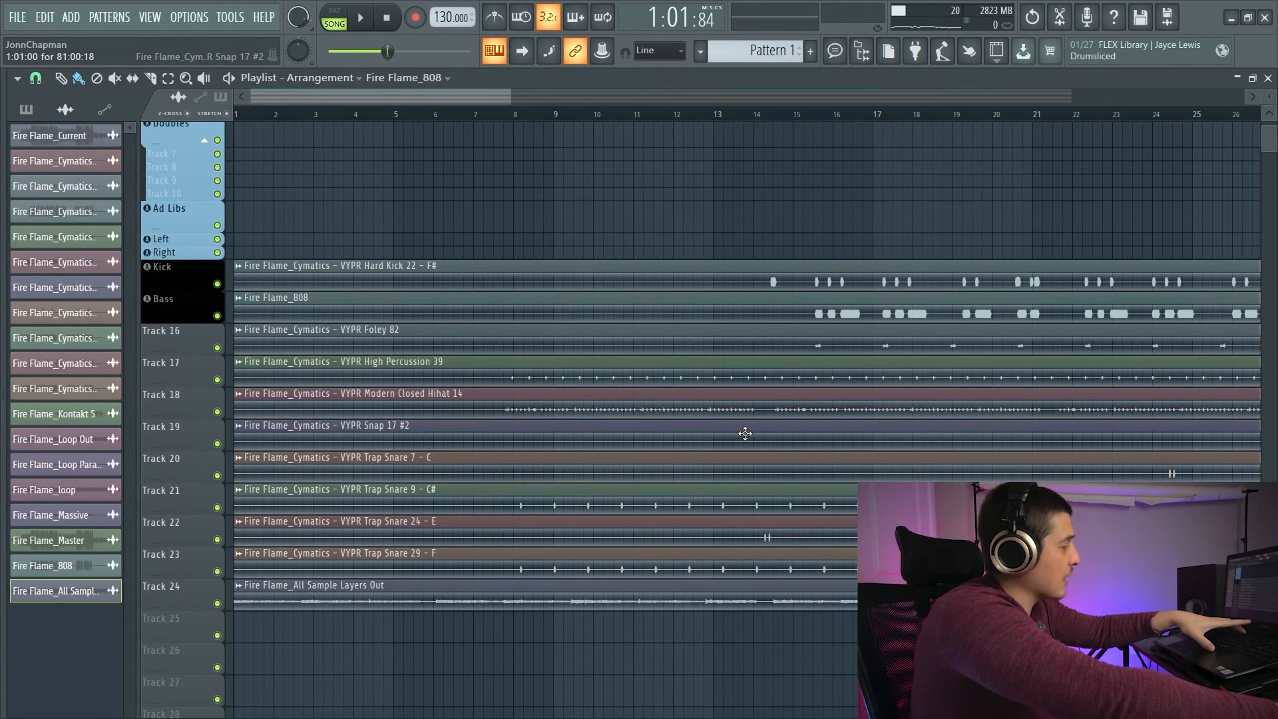
Select the unused channels in the Channel rack with the macro and delete them.
key(F6)
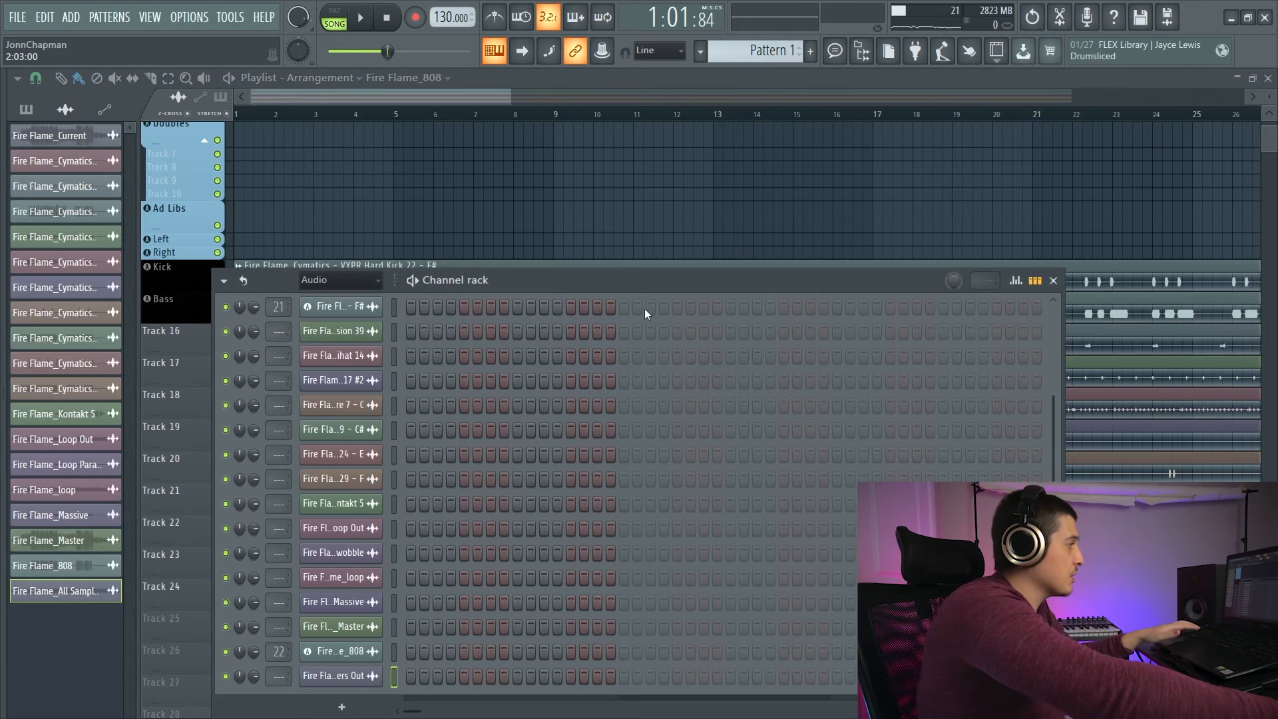
drag(560, 284, 514, 170)
click(228, 18)
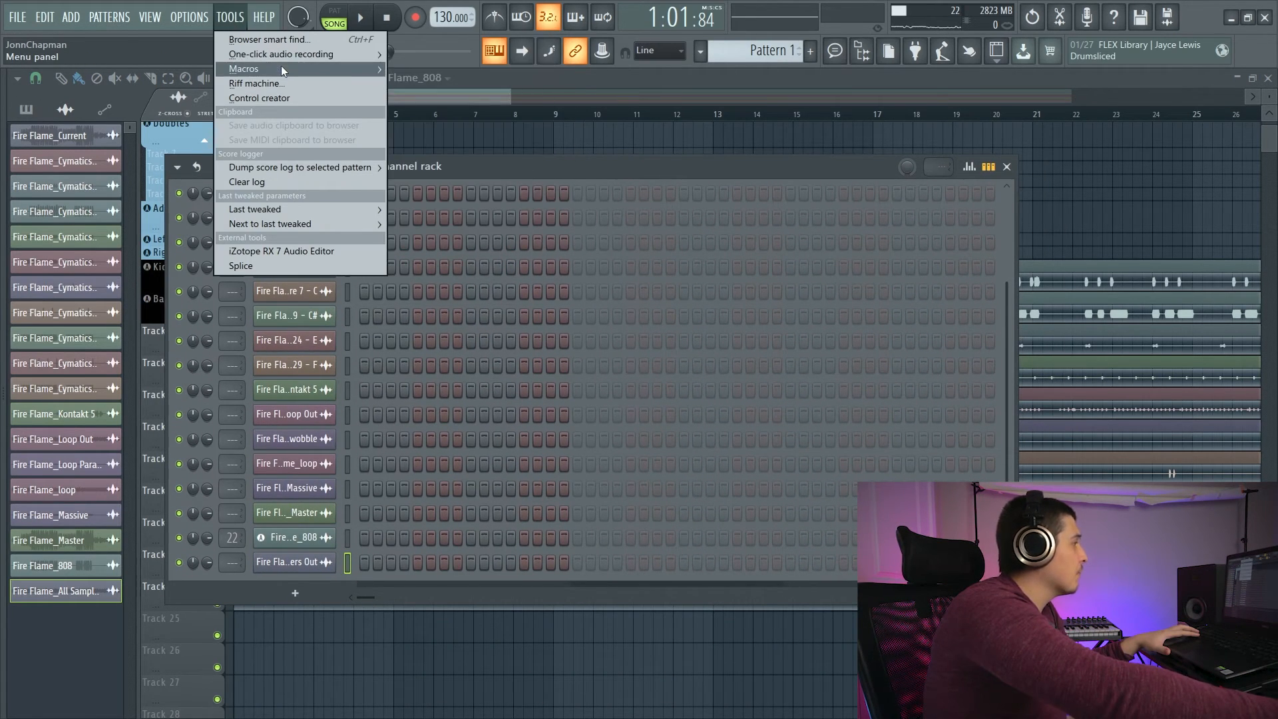
mouse_move(281, 70)
click(492, 166)
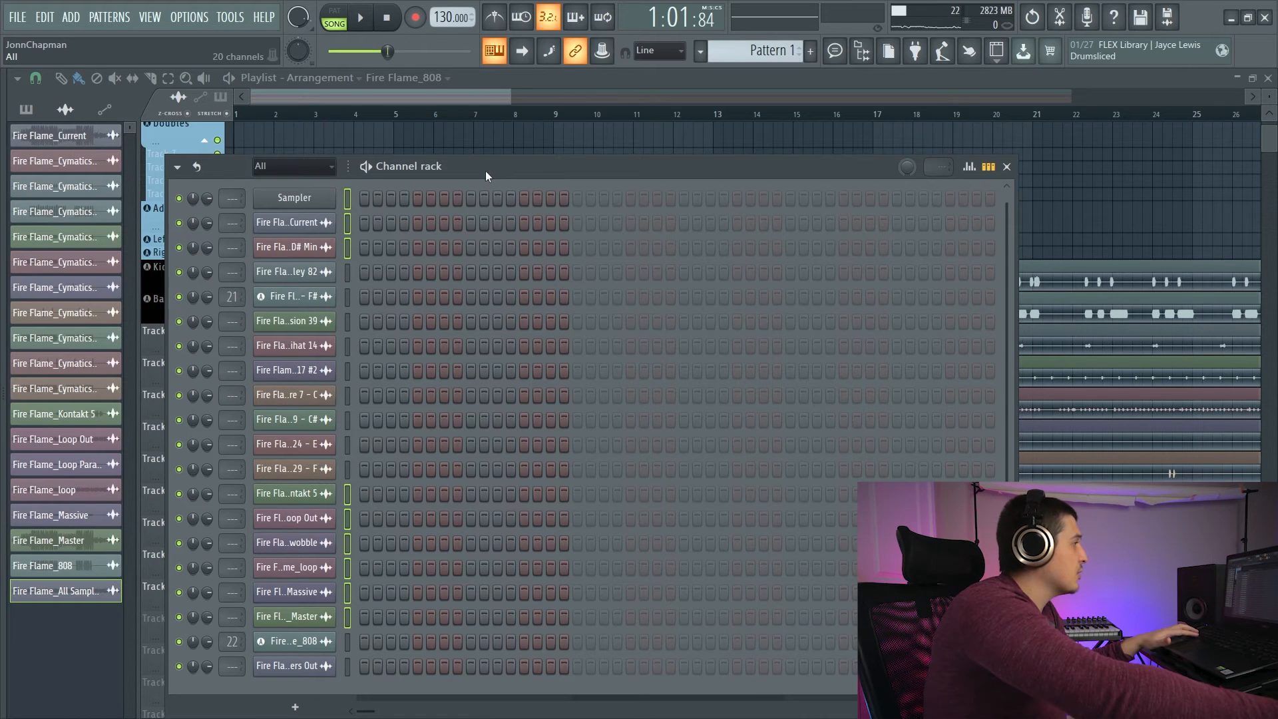
drag(485, 171, 495, 160)
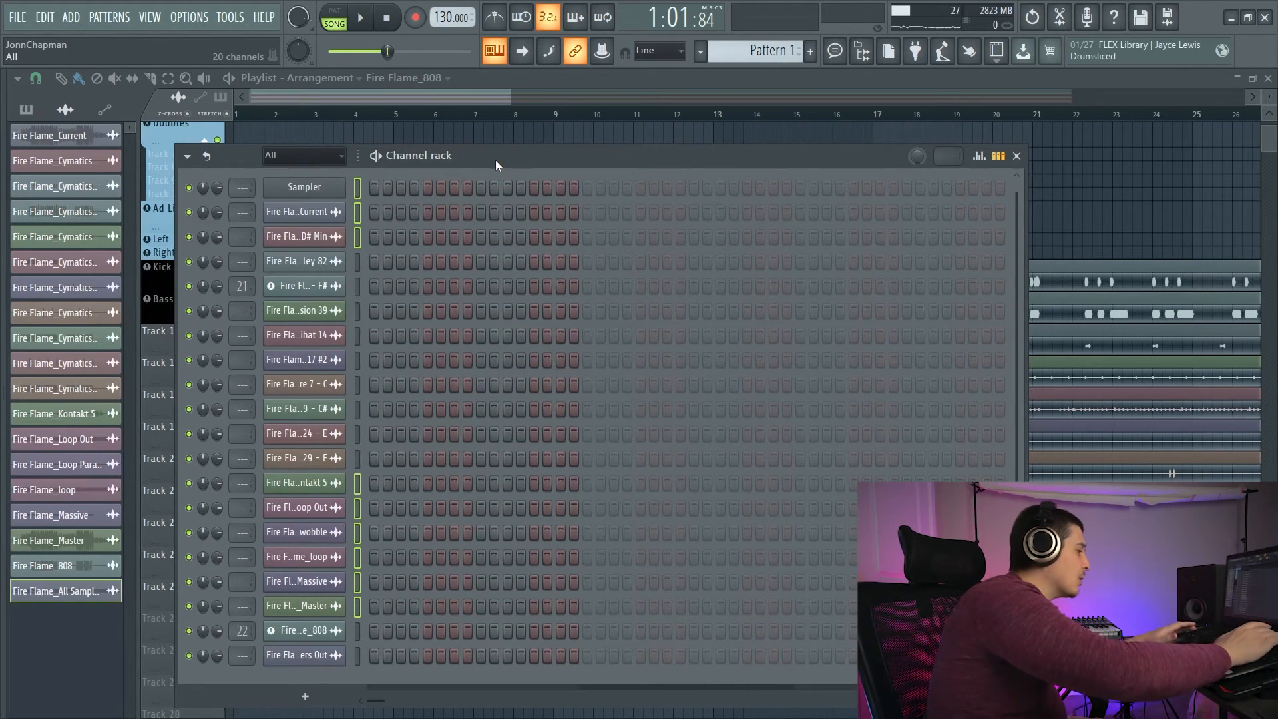
key(alt+Delete)
key(Return)
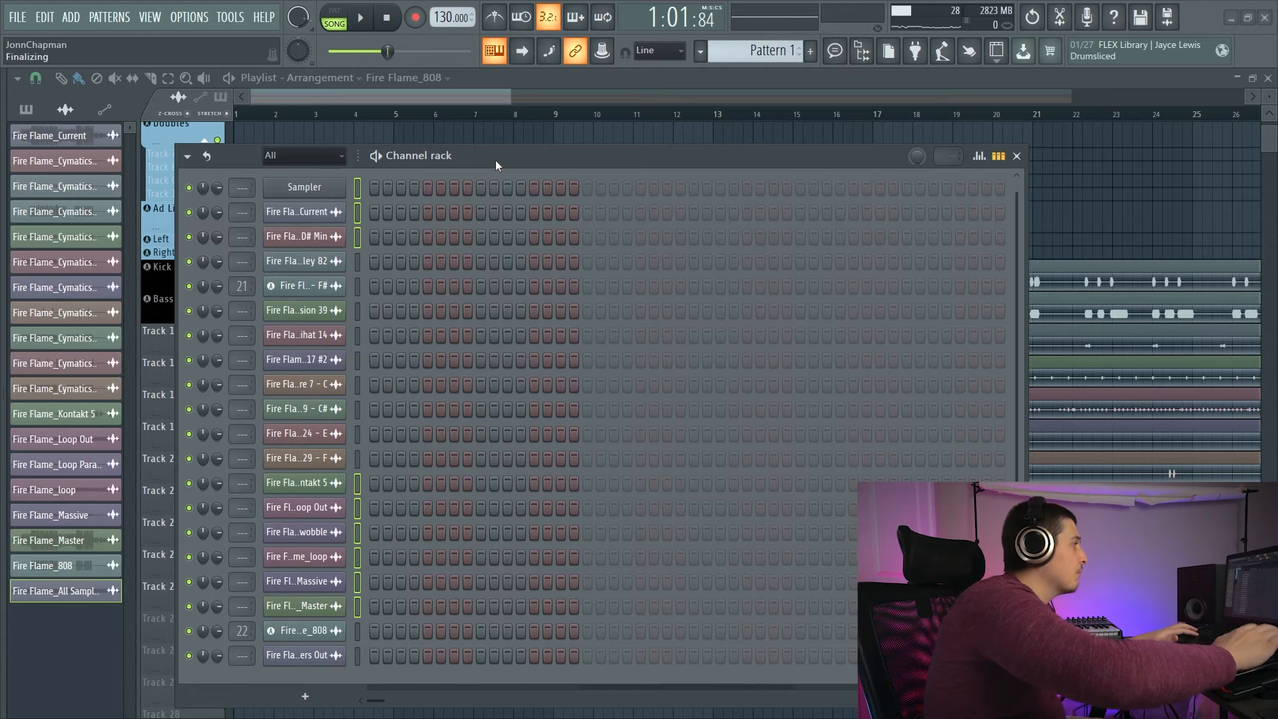
Widen the channel buttons to show longer channel names and reposition the Channel rack over the playlist.
drag(481, 155, 680, 201)
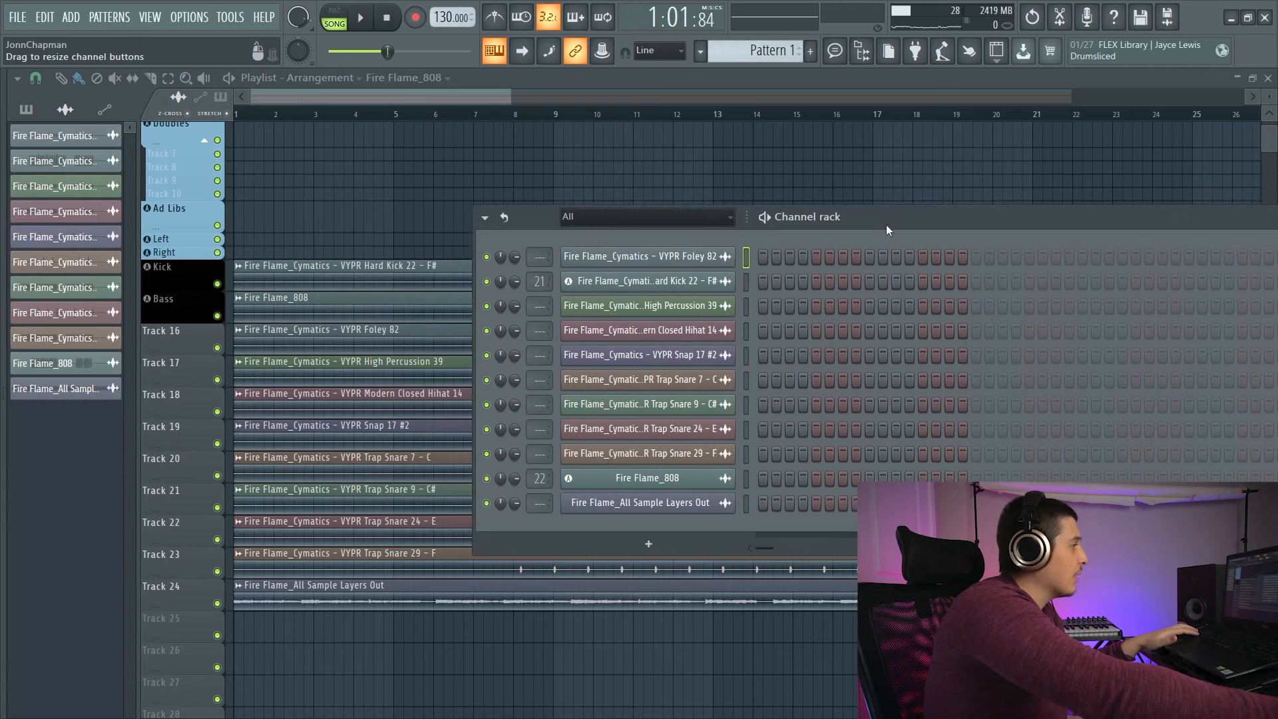
drag(885, 225, 785, 217)
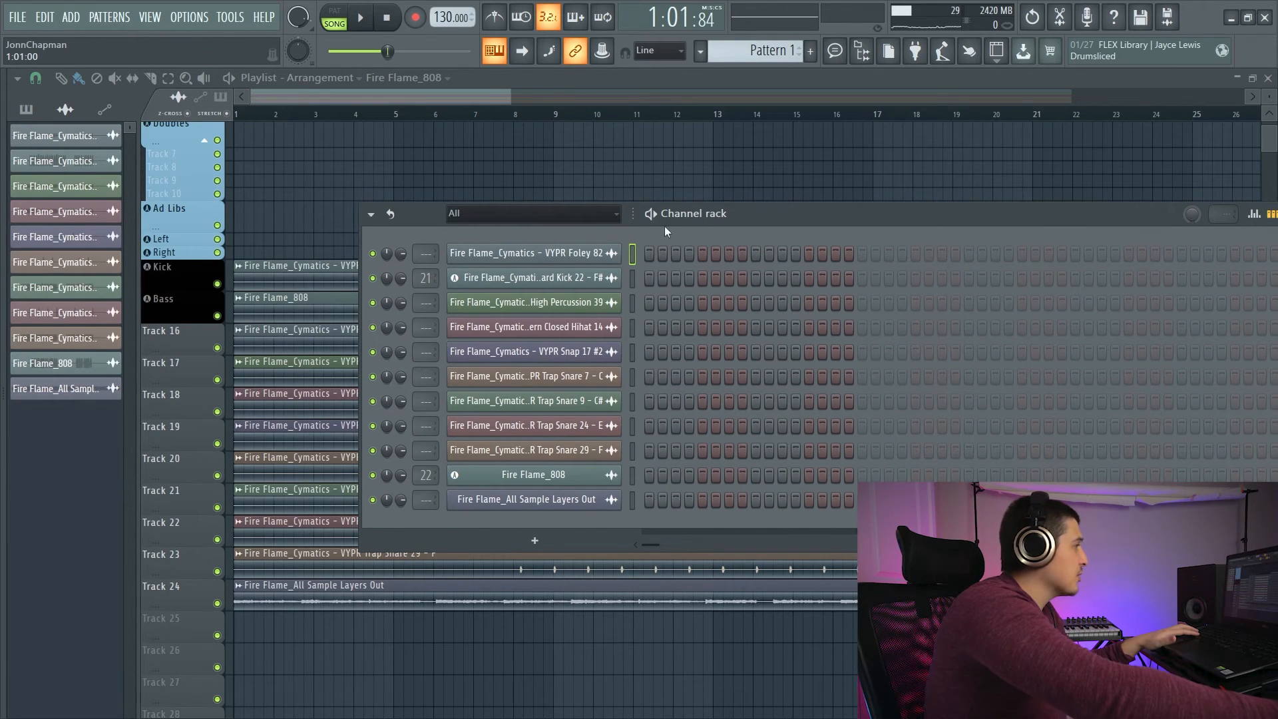
drag(664, 226, 806, 221)
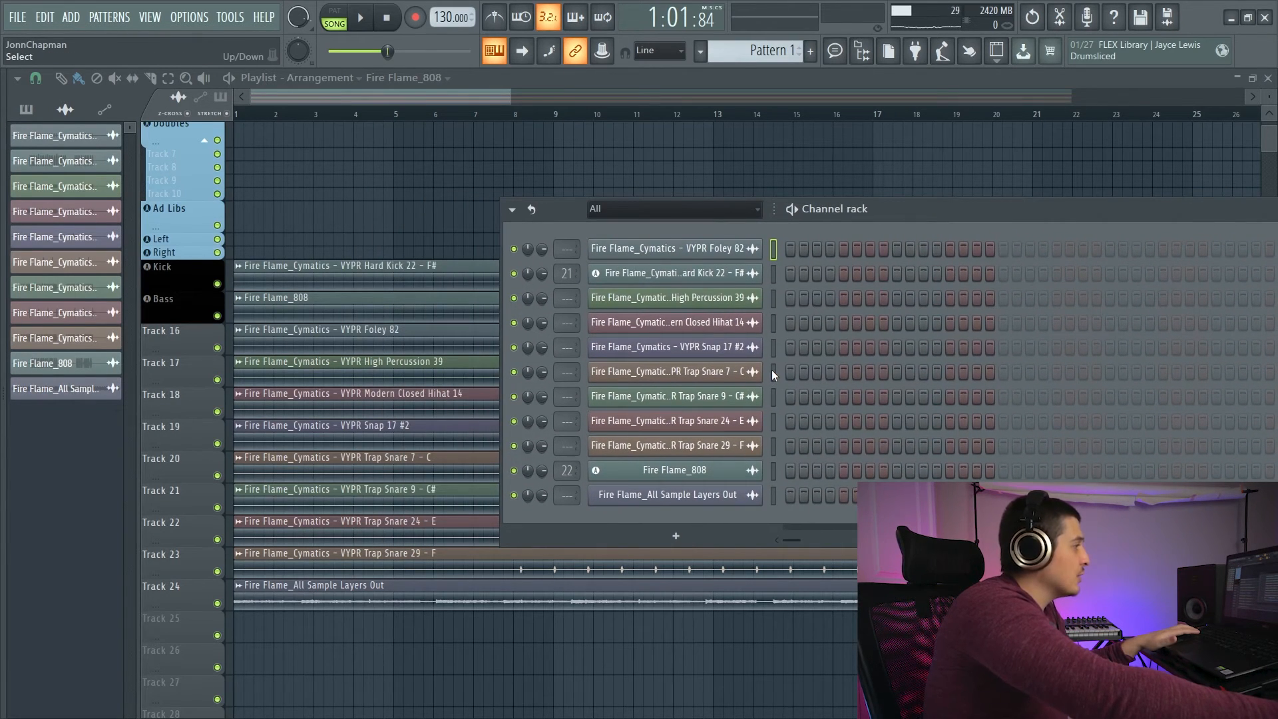
Practise multi-selecting the Trap Snare 7, 9, 24 and 29 channels and single-selecting individual channels in the Channel rack.
drag(772, 369, 776, 403)
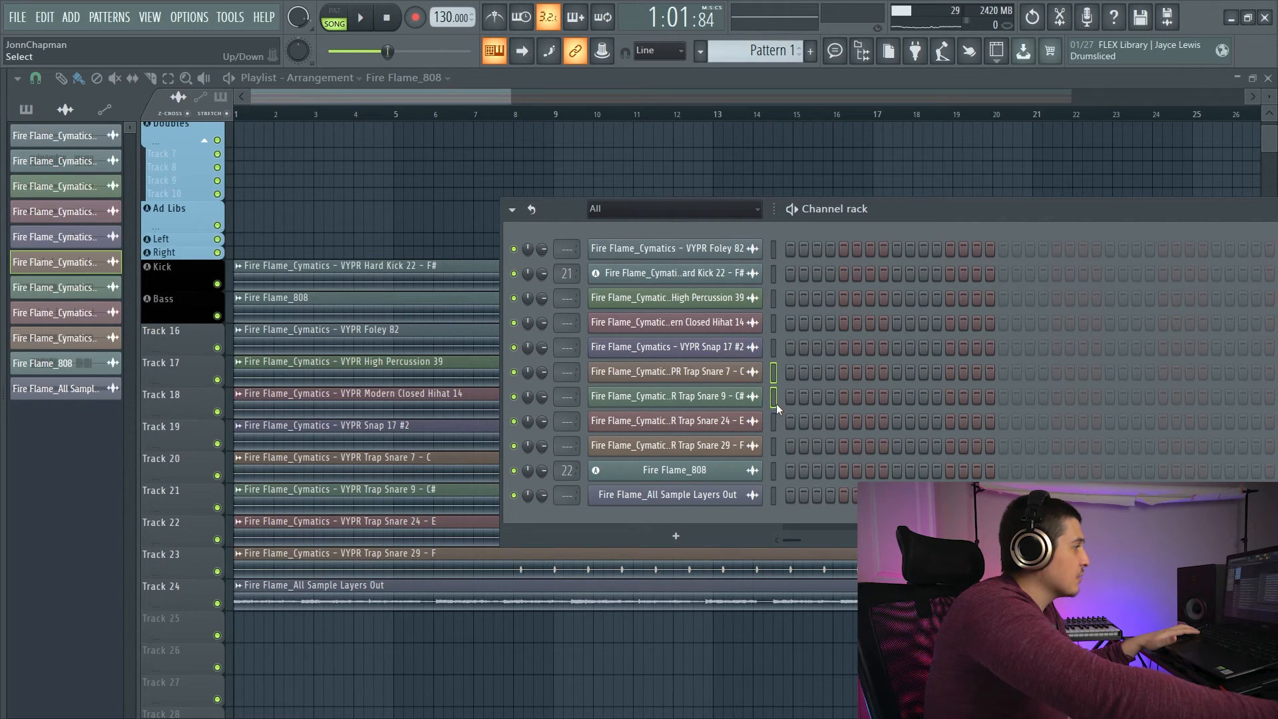
ctrl+click(773, 322)
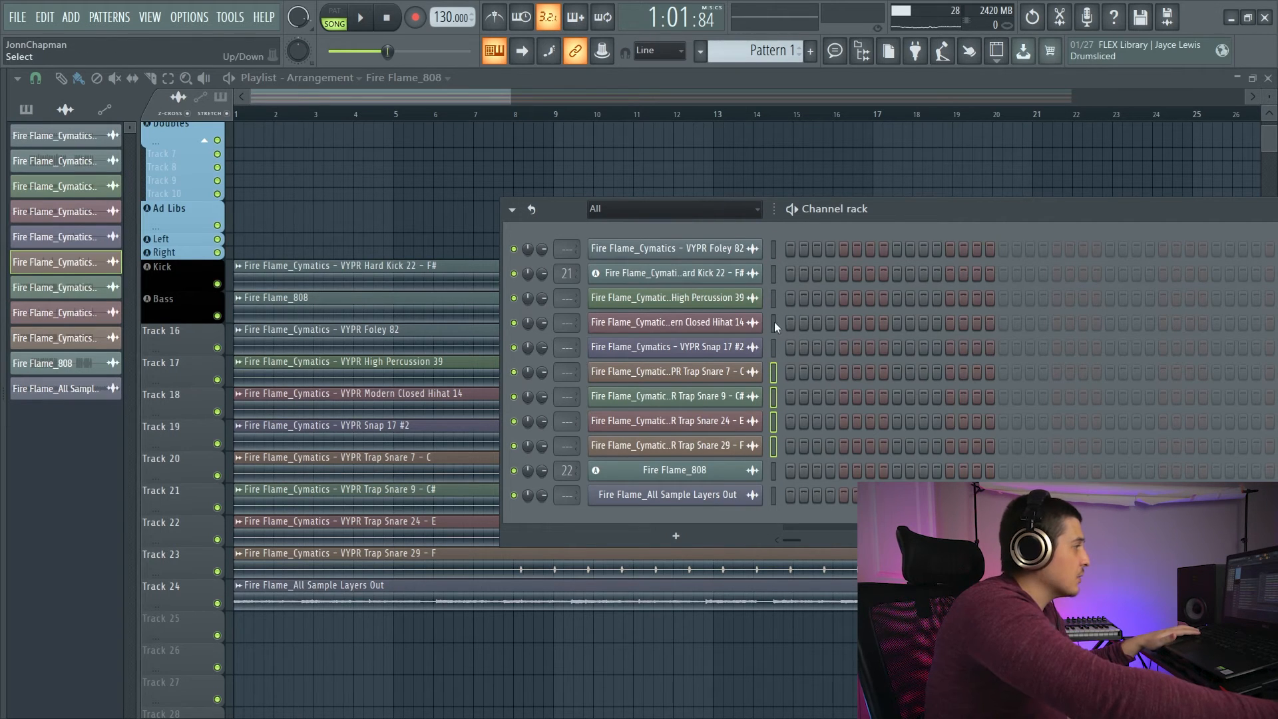
ctrl+click(774, 324)
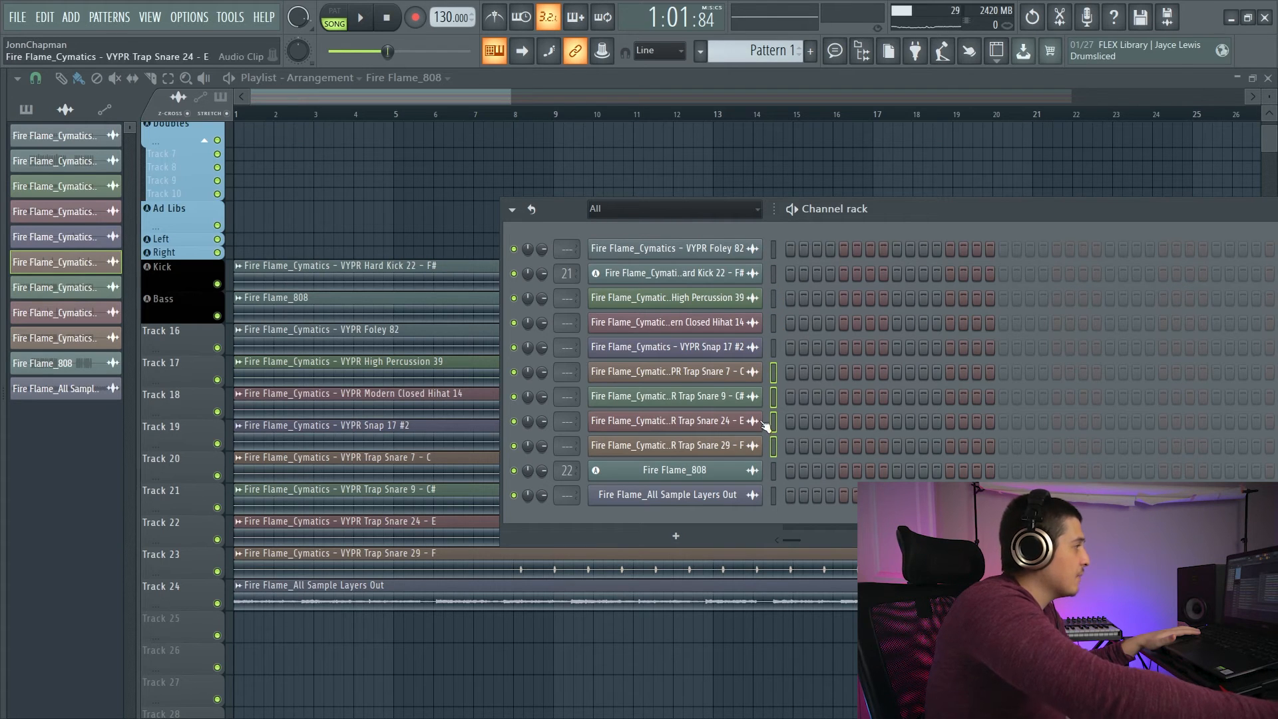
click(774, 322)
click(774, 397)
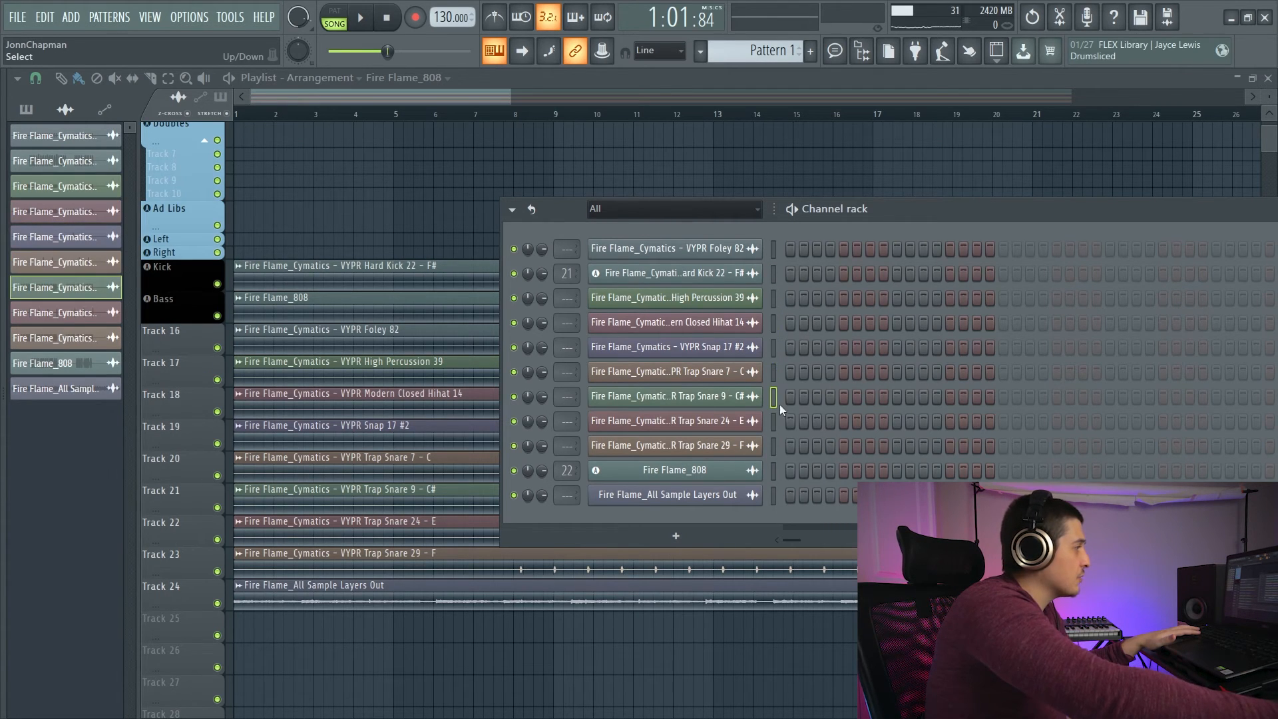
click(773, 372)
Examine the Channel routing options for Insert 23 in the mixer without applying any of them.
key(F9)
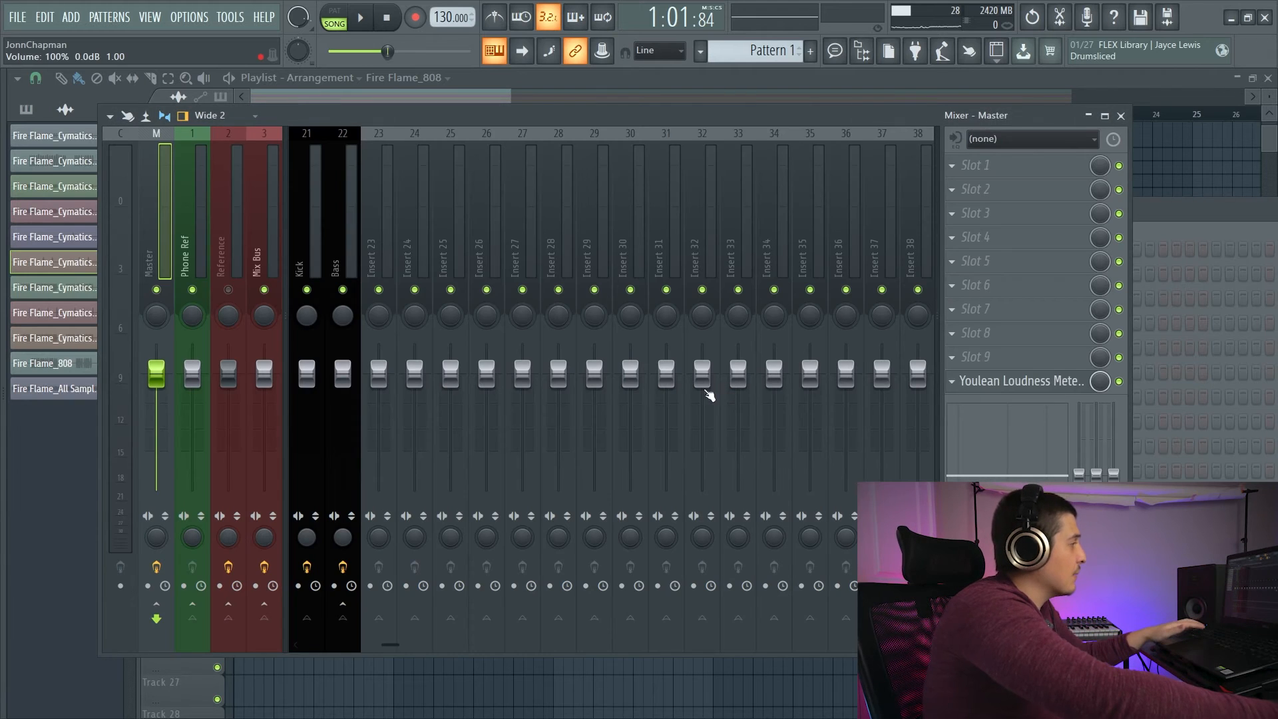
right_click(424, 224)
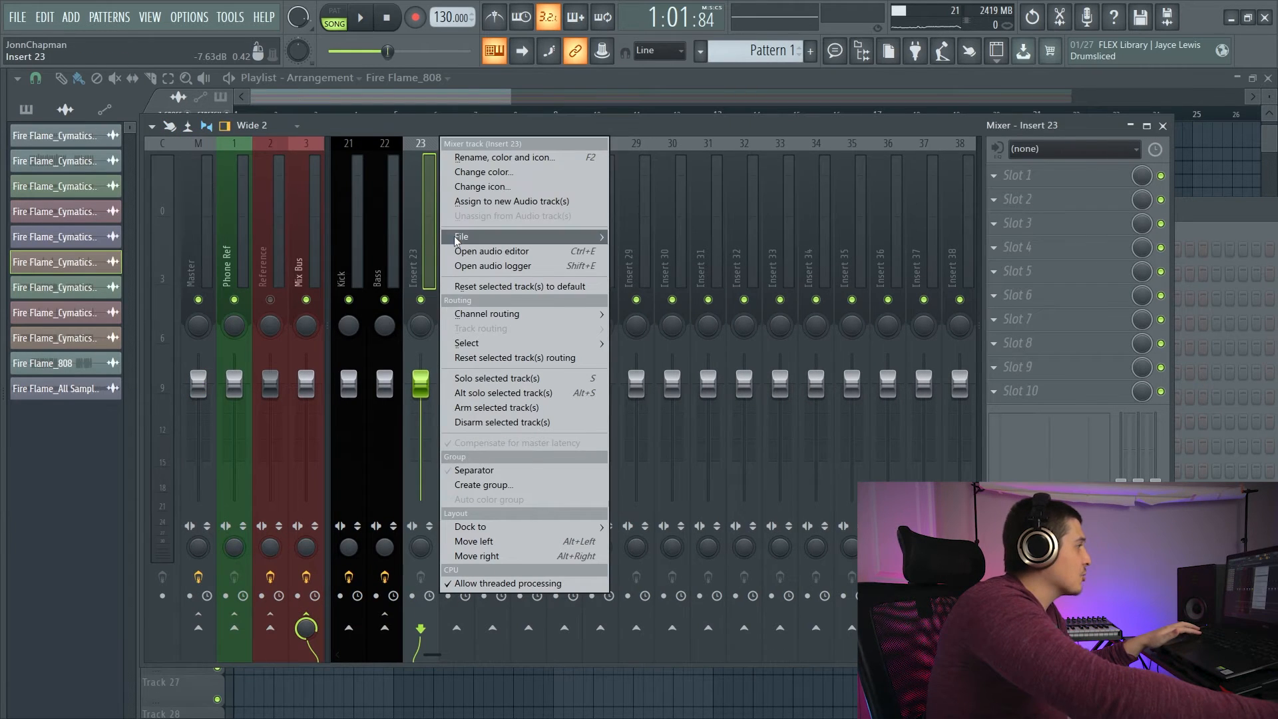
mouse_move(538, 315)
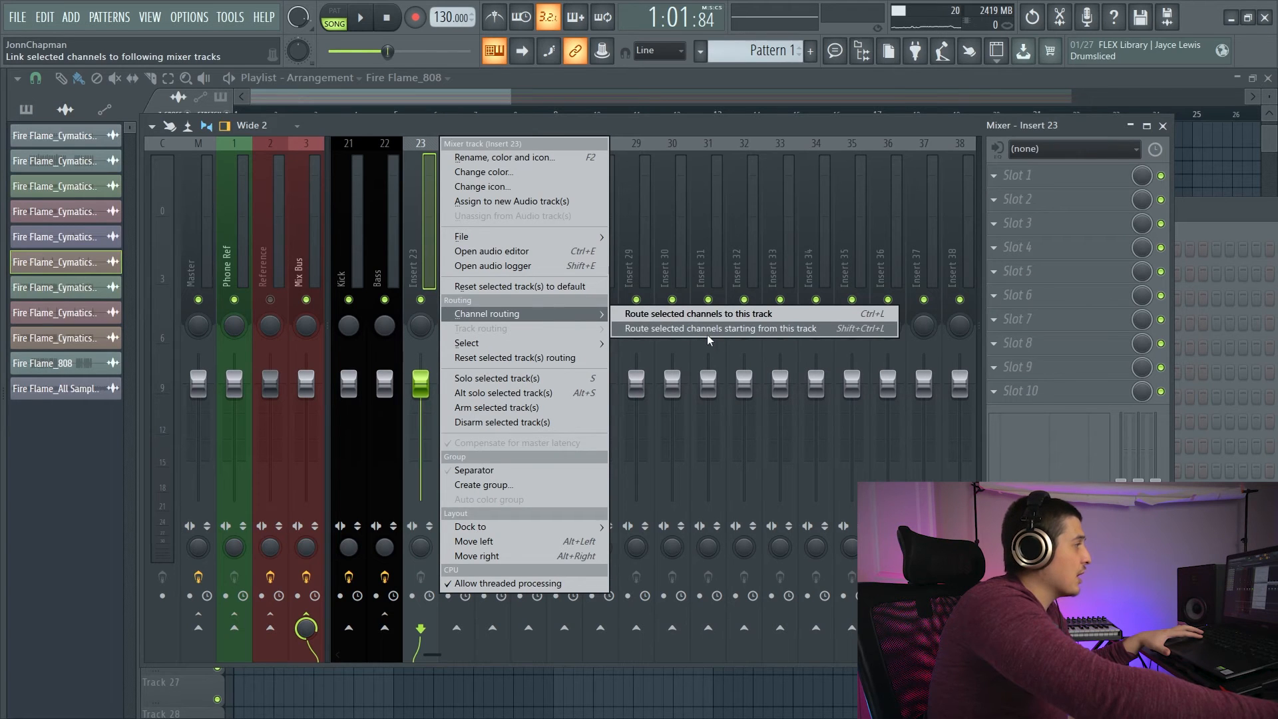
click(696, 319)
drag(723, 120, 774, 123)
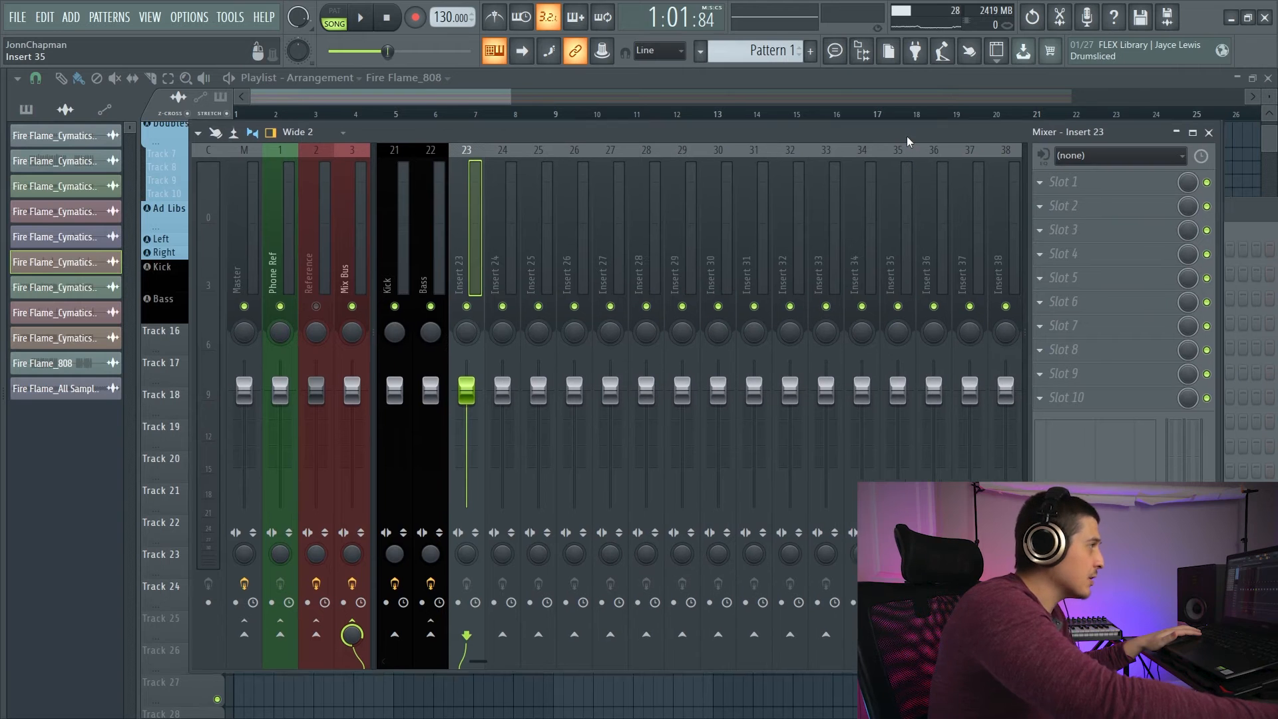
drag(906, 136, 873, 139)
Select every channel in the Channel rack except VYPR Hard Kick 22 and Fire Flame_808.
key(F6)
drag(973, 221, 965, 228)
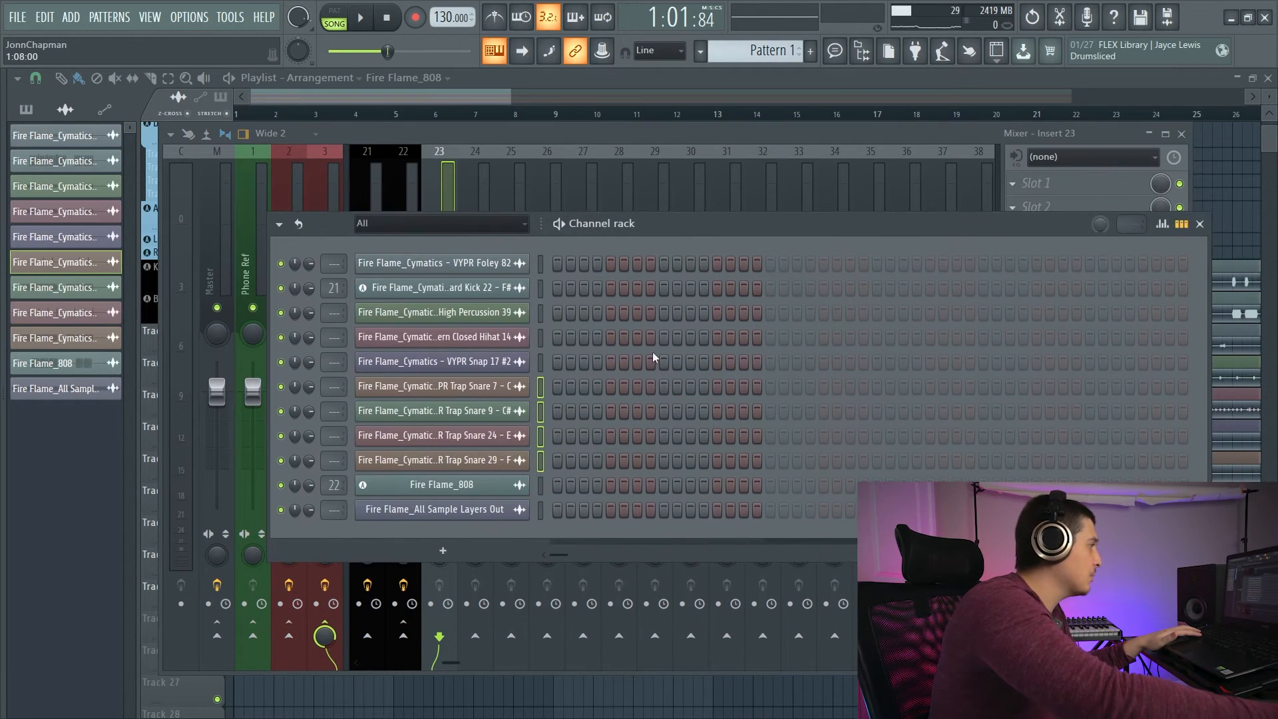
click(540, 264)
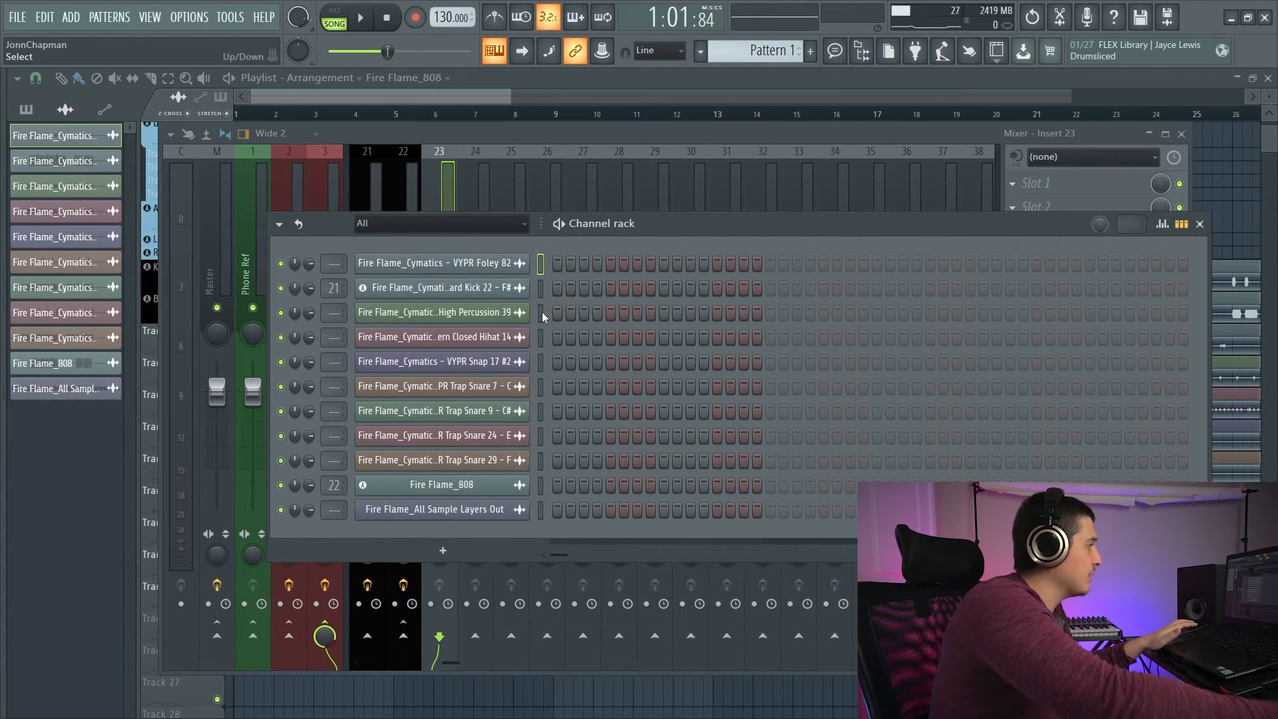
drag(542, 346, 542, 468)
right_click(540, 510)
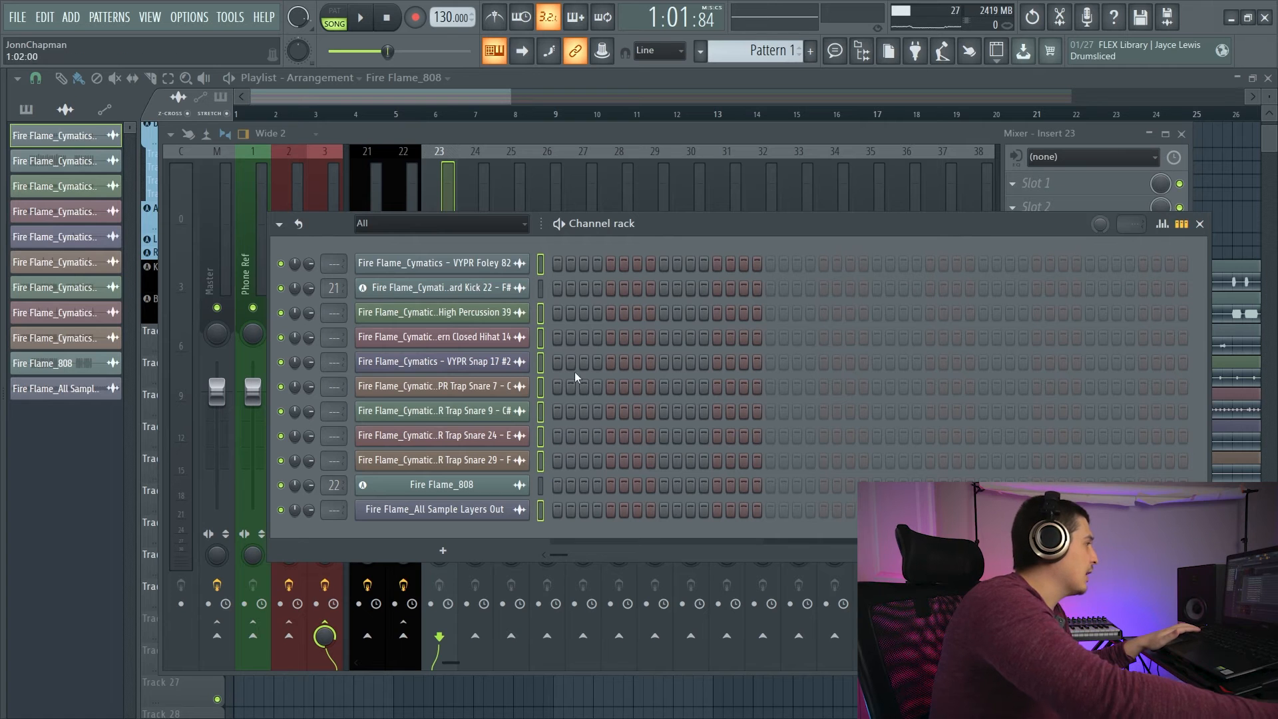
drag(661, 226, 700, 231)
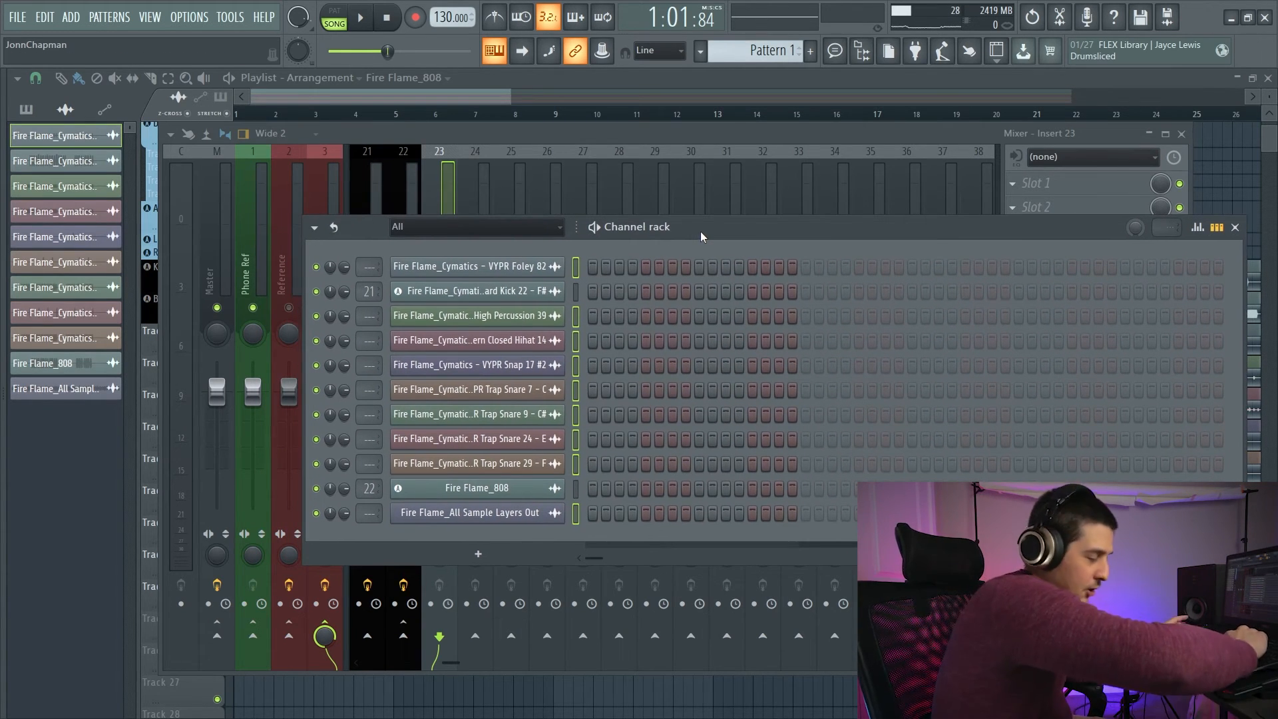
Route the selected channels to the free mixer tracks from 23 to 31 and reset those tracks to default.
key(ctrl+l)
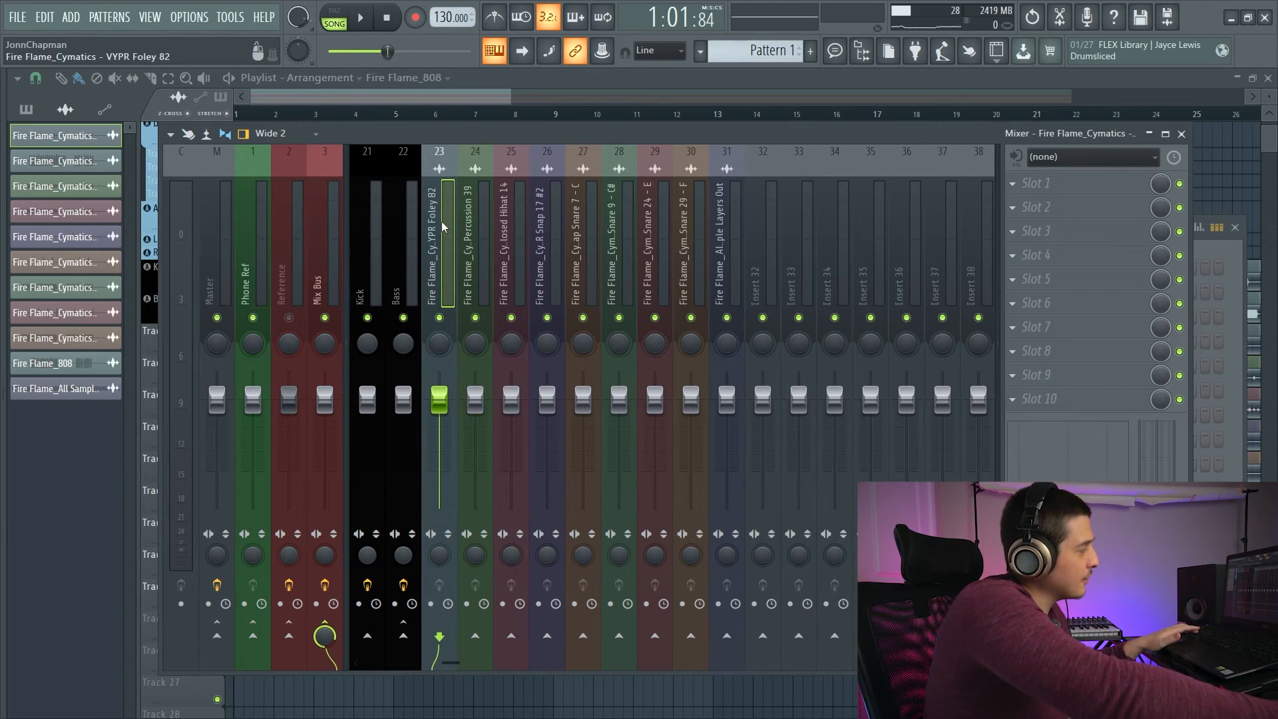
drag(442, 223, 478, 223)
drag(530, 141, 586, 149)
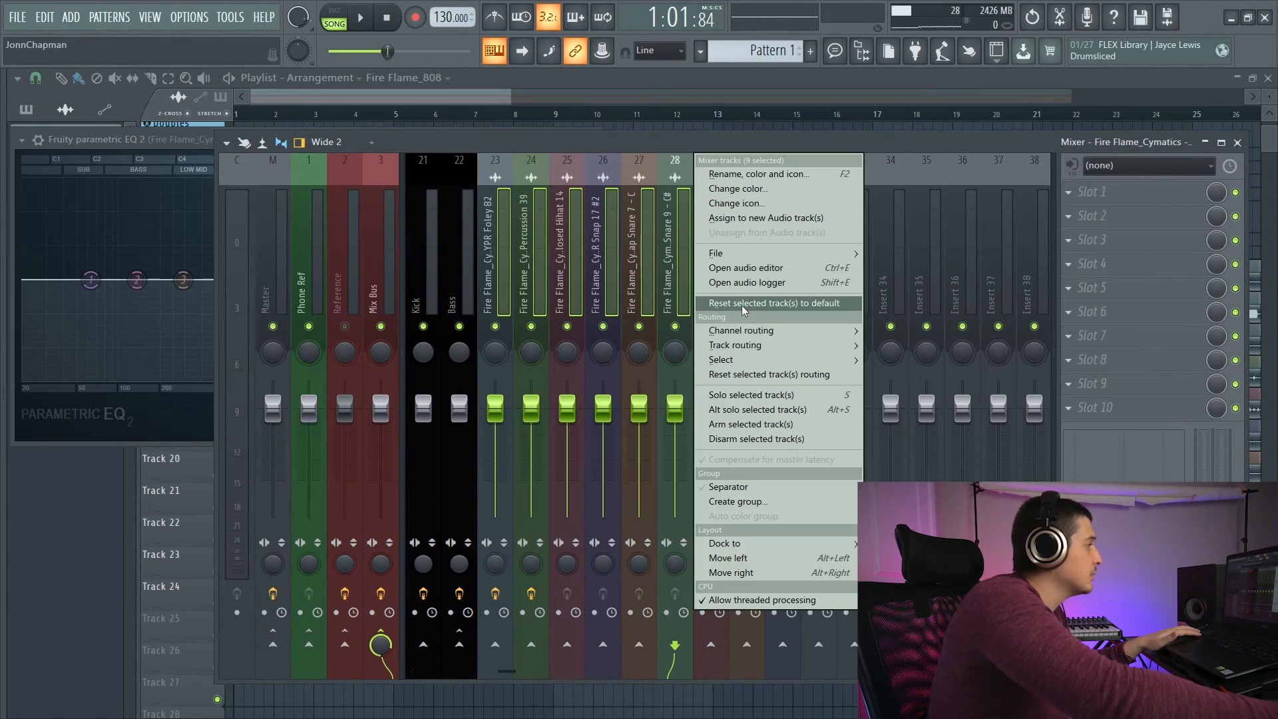
click(743, 304)
click(740, 408)
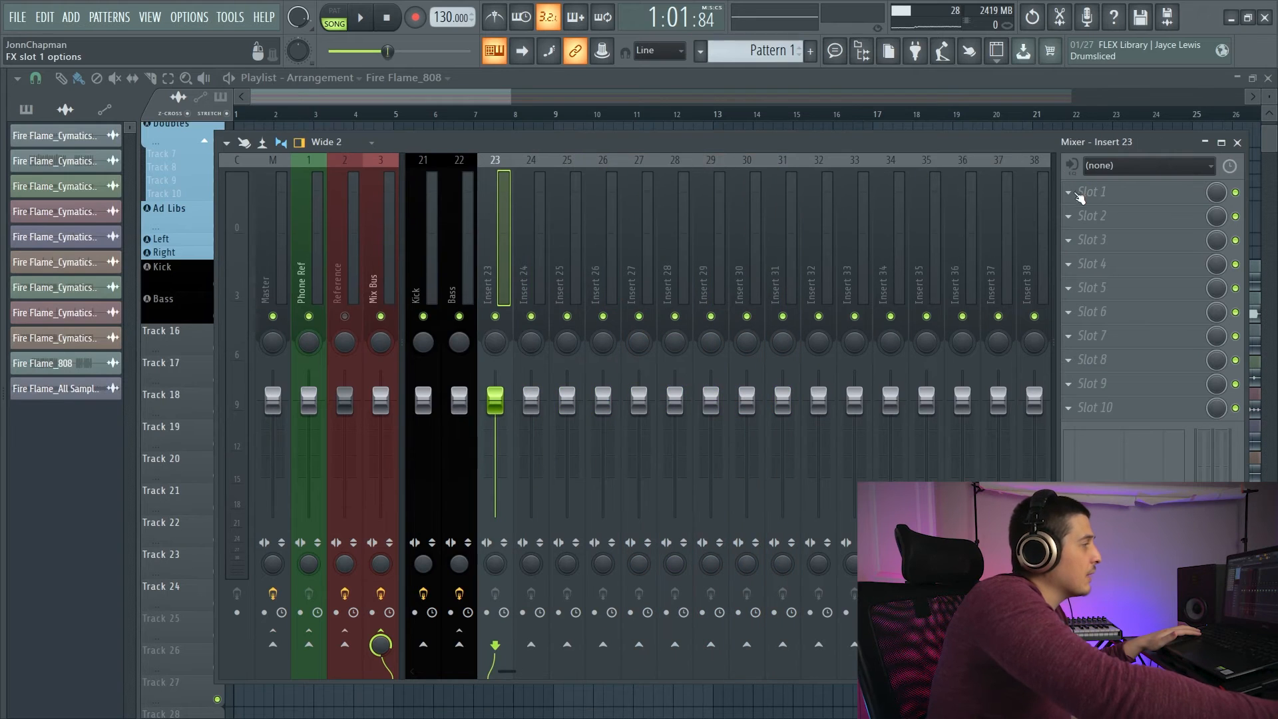
Load Fruity parametric EQ 2 in slot 1 of Insert 23 and in slots 1 and 2 of Insert 24.
click(1079, 194)
click(599, 501)
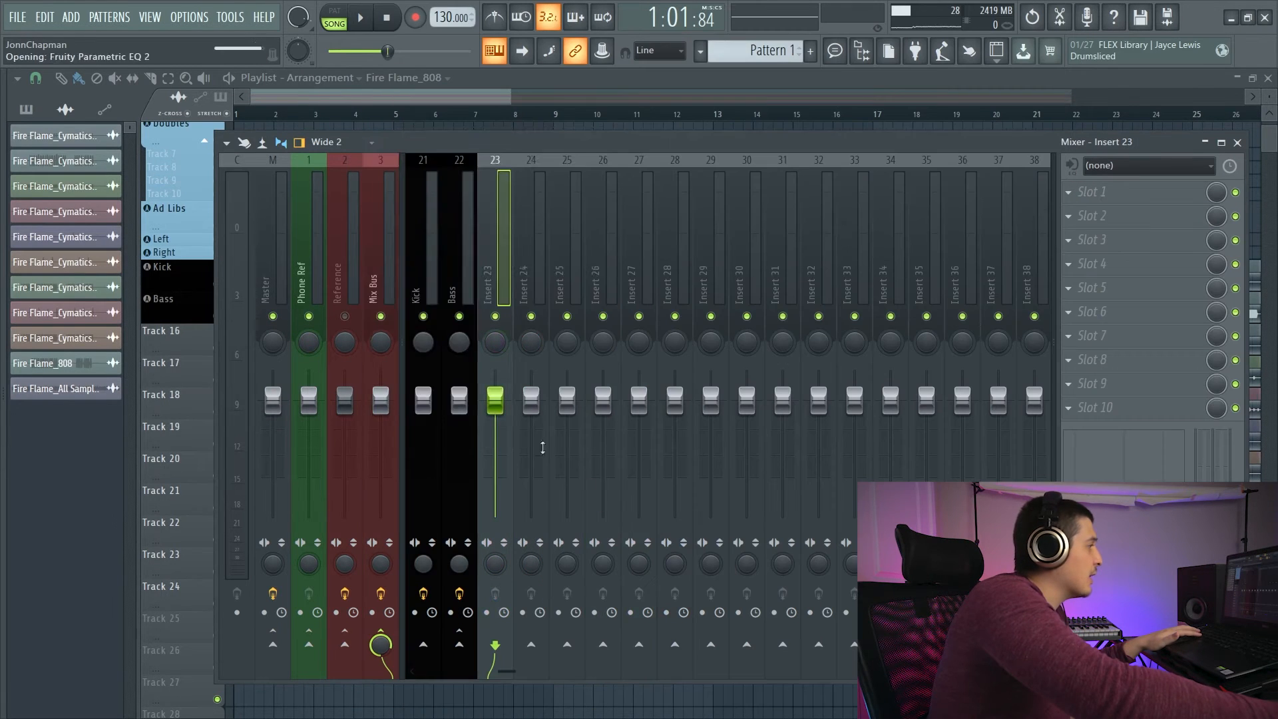
click(536, 248)
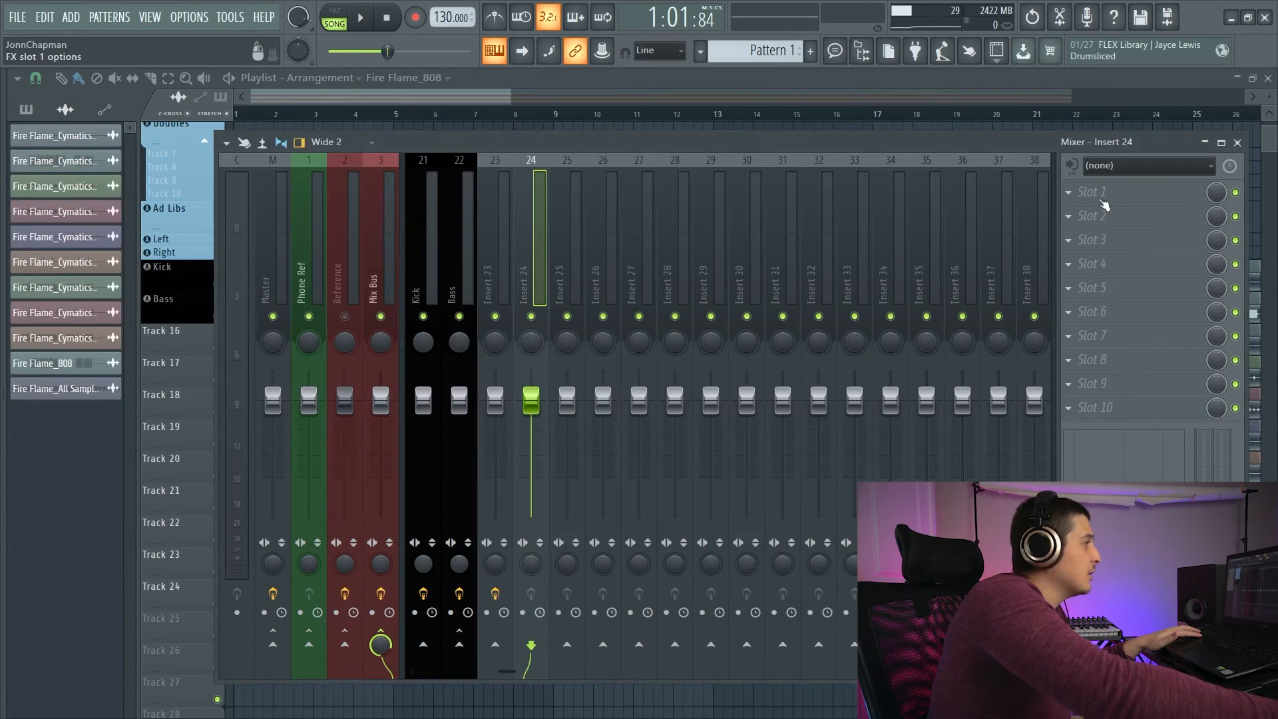
click(1101, 200)
click(575, 500)
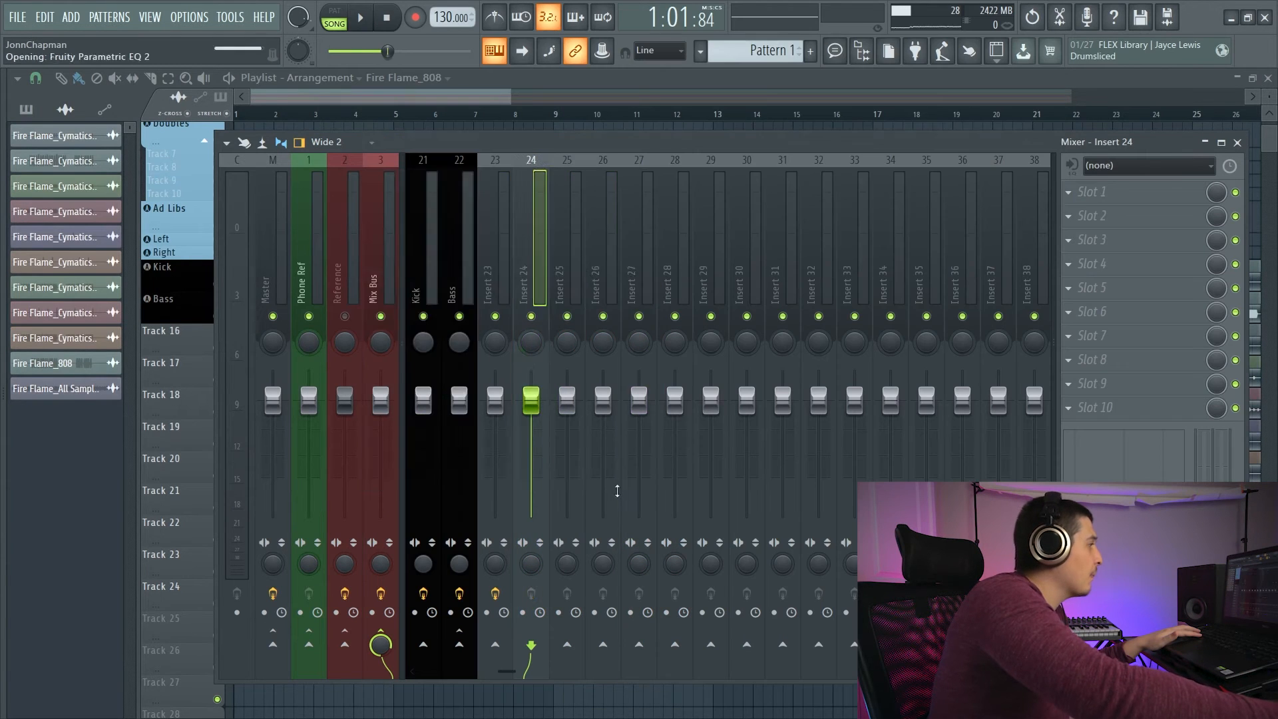
drag(434, 182, 780, 313)
click(1092, 216)
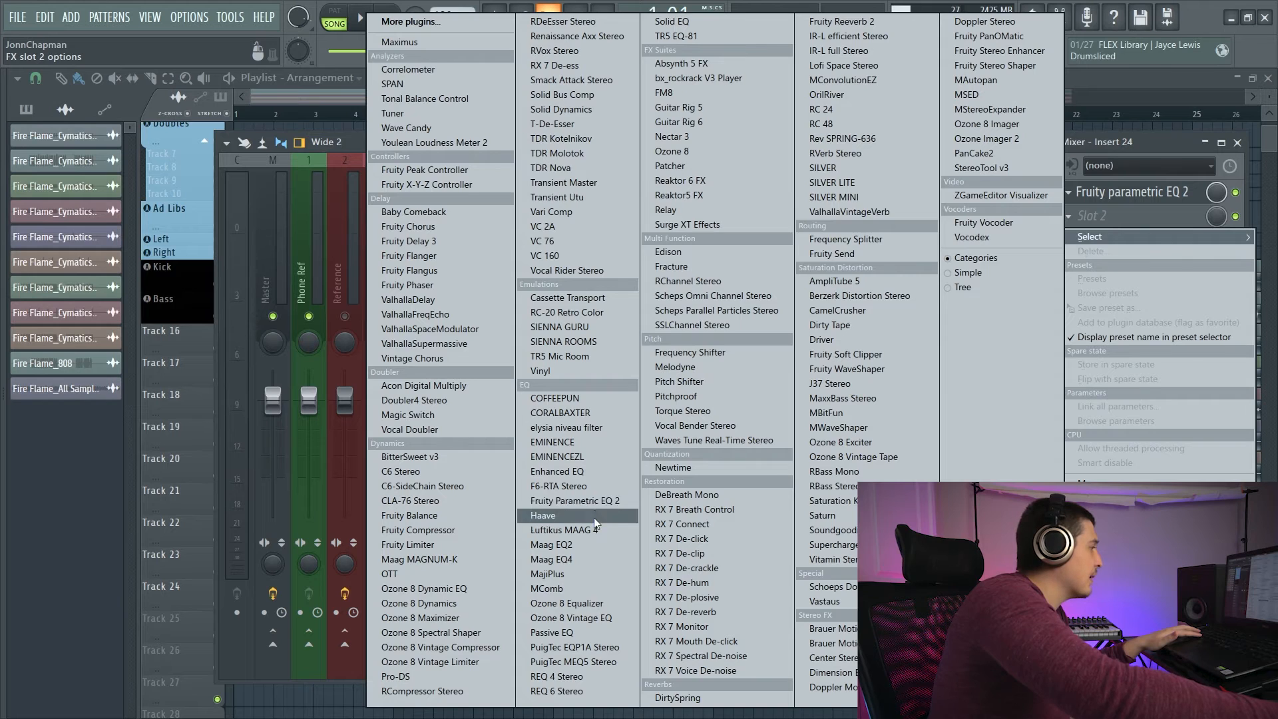
click(575, 500)
drag(501, 211, 826, 312)
click(495, 223)
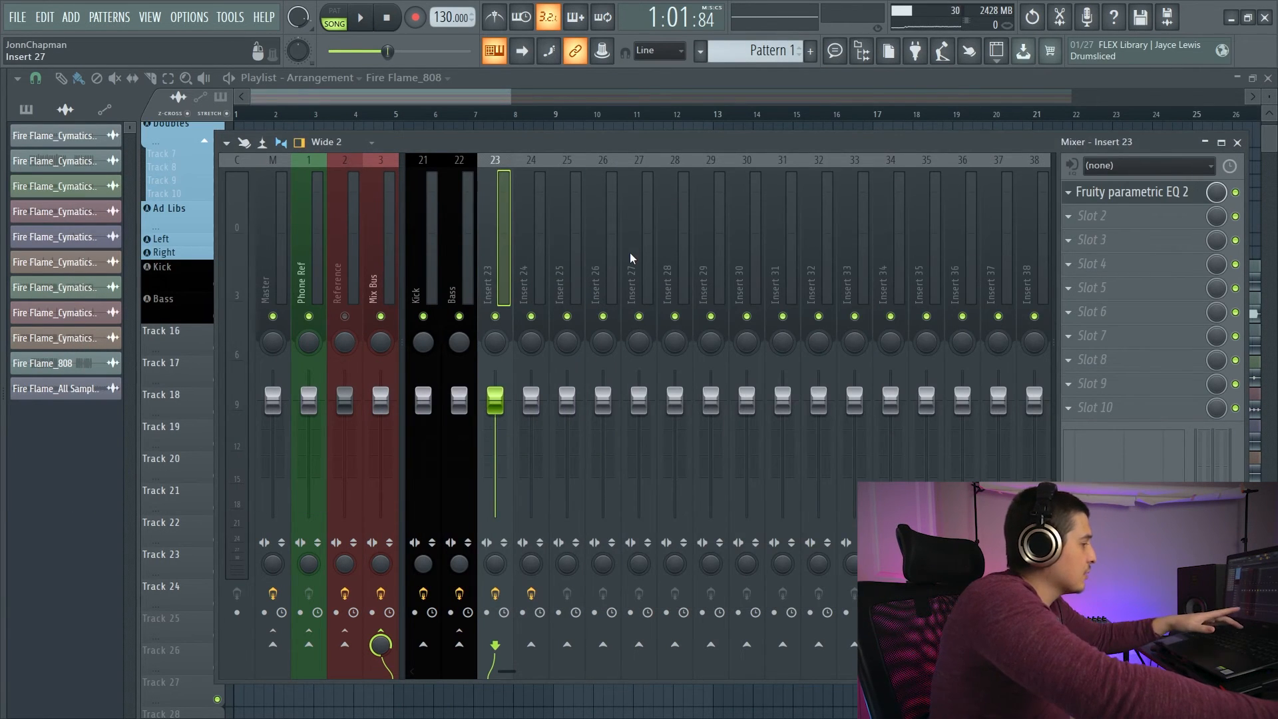
Route the selected Channel rack channels to the free mixer tracks from 25 to 33.
key(F9)
key(F6)
drag(369, 340, 370, 379)
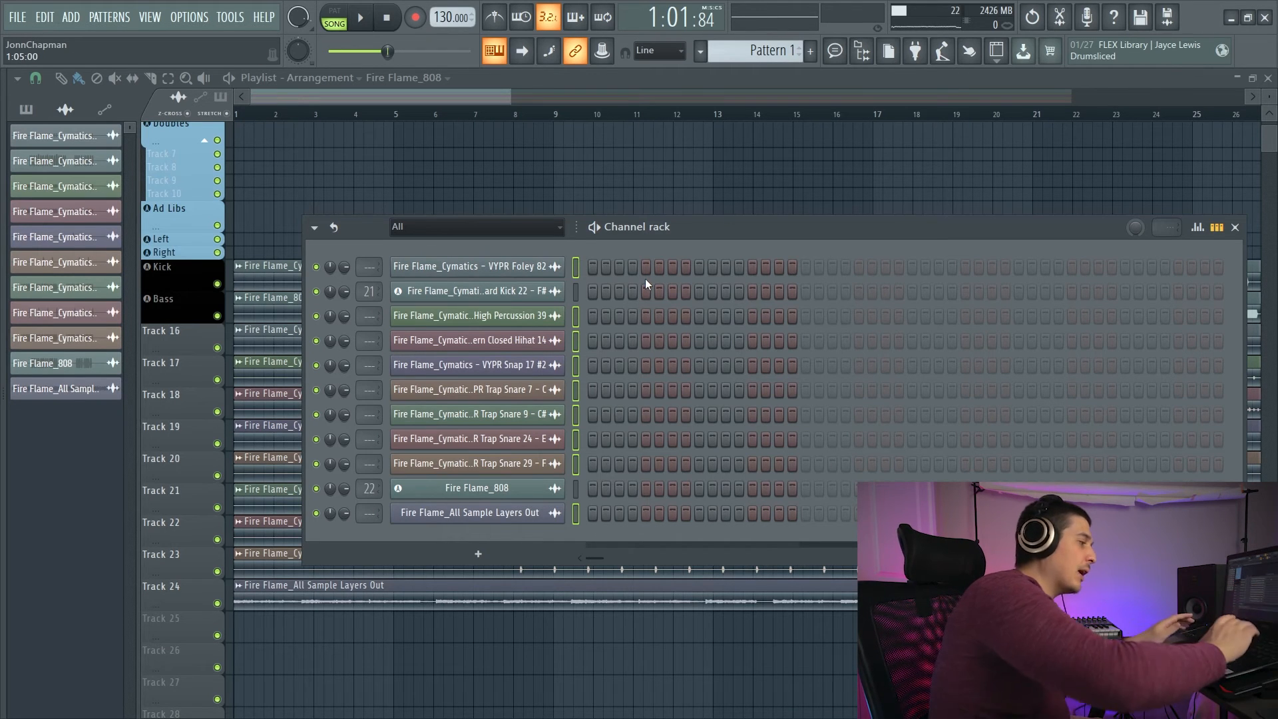
key(ctrl+l)
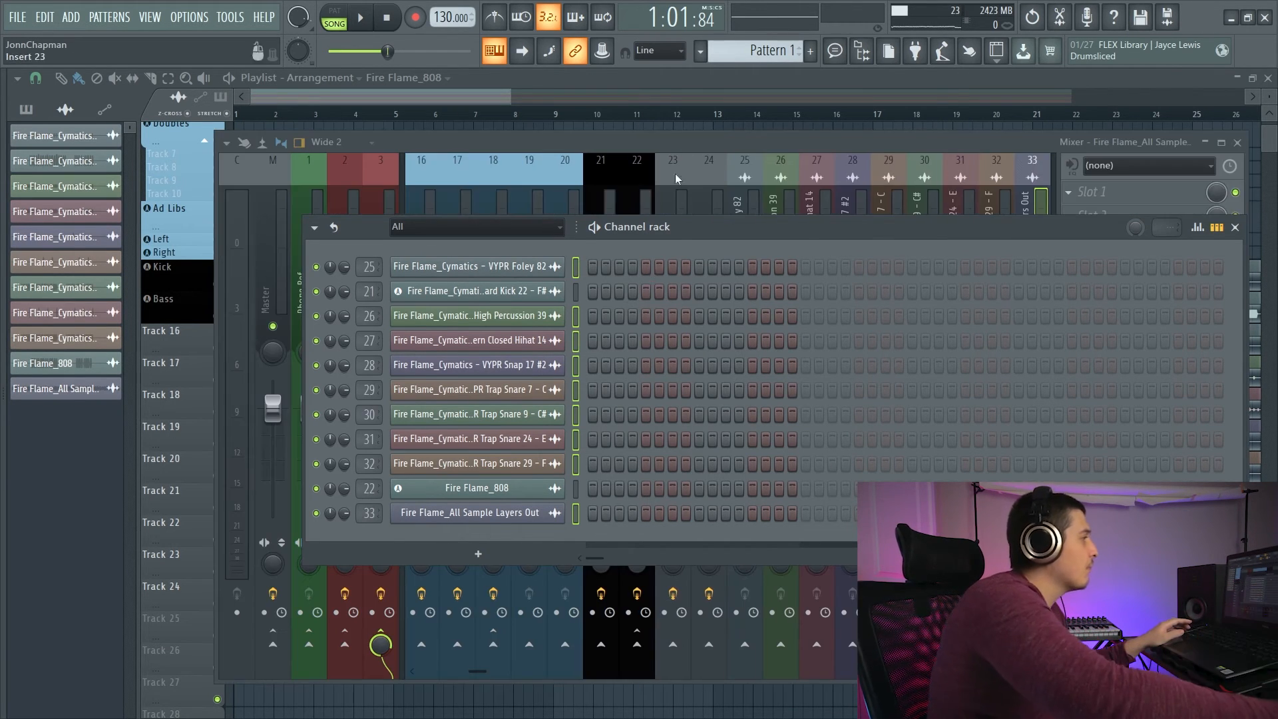
Inspect the effect slots of Insert 23 and Insert 24 in the mixer.
click(700, 140)
click(676, 214)
click(710, 219)
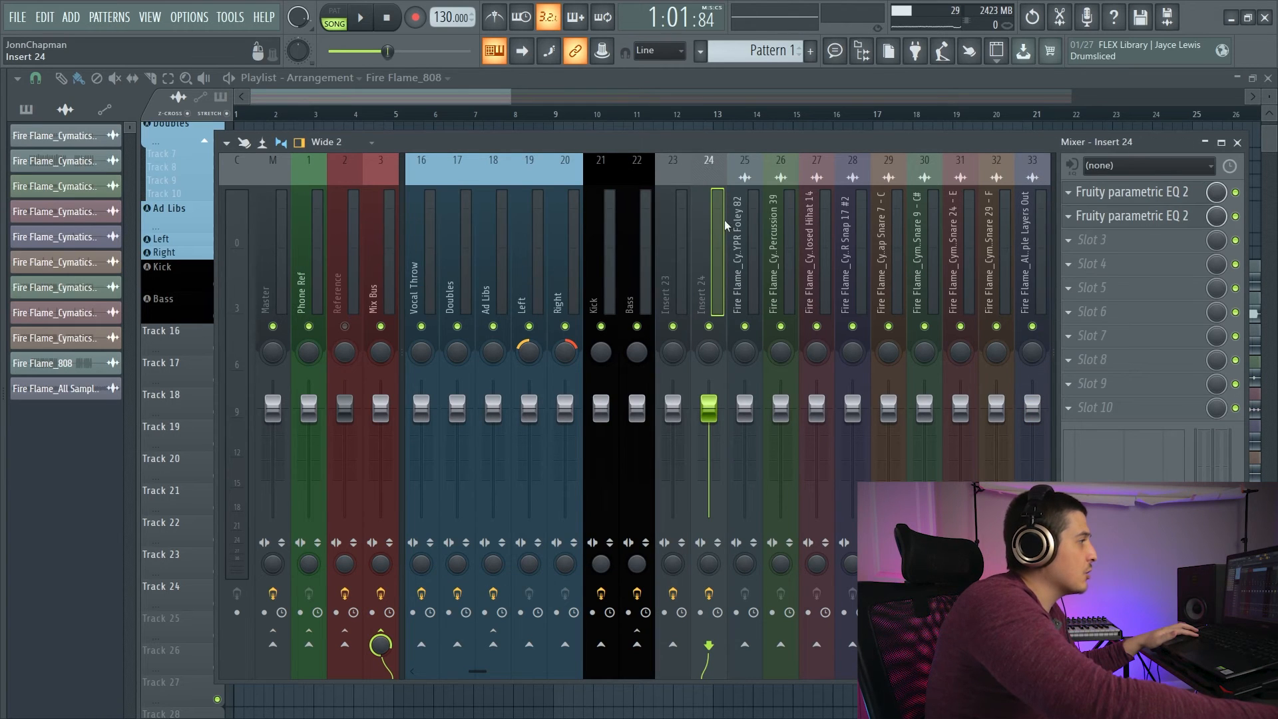
click(673, 175)
click(709, 176)
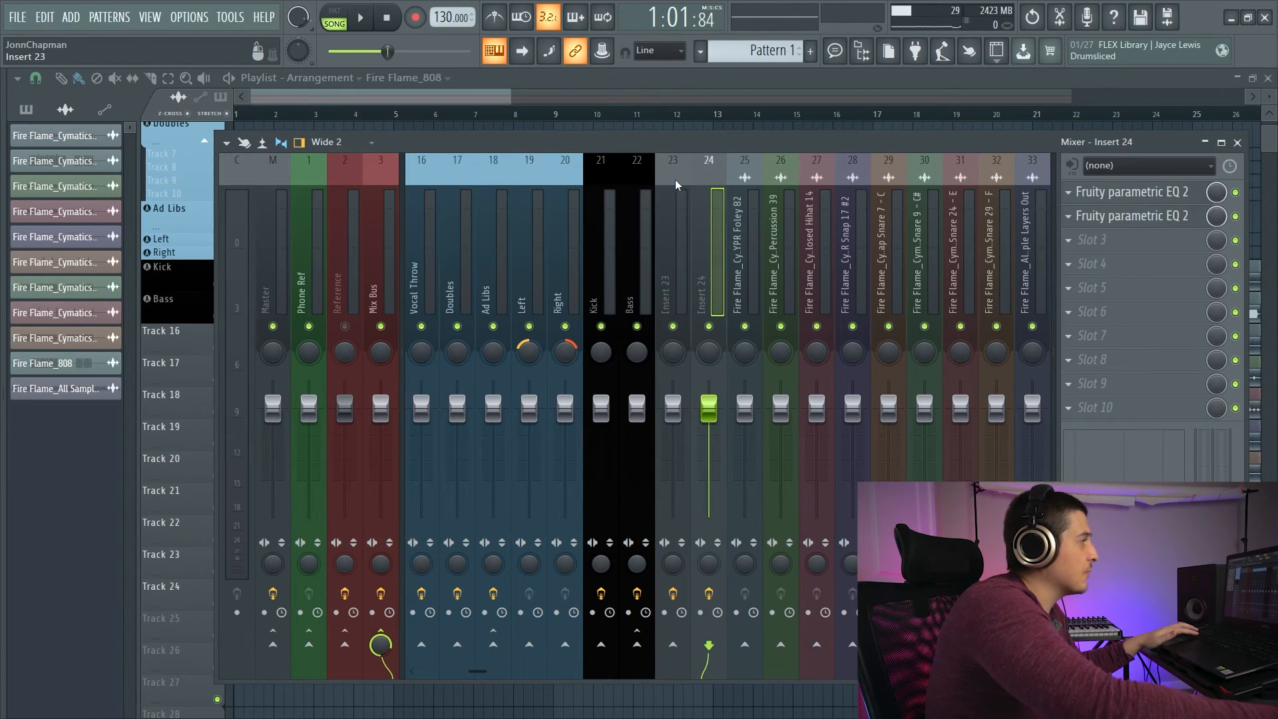
Route the selected channels starting from Insert 23, even though Insert 23 and Insert 24 already hold Fruity parametric EQ 2 effects.
click(674, 177)
click(709, 174)
click(676, 185)
click(706, 187)
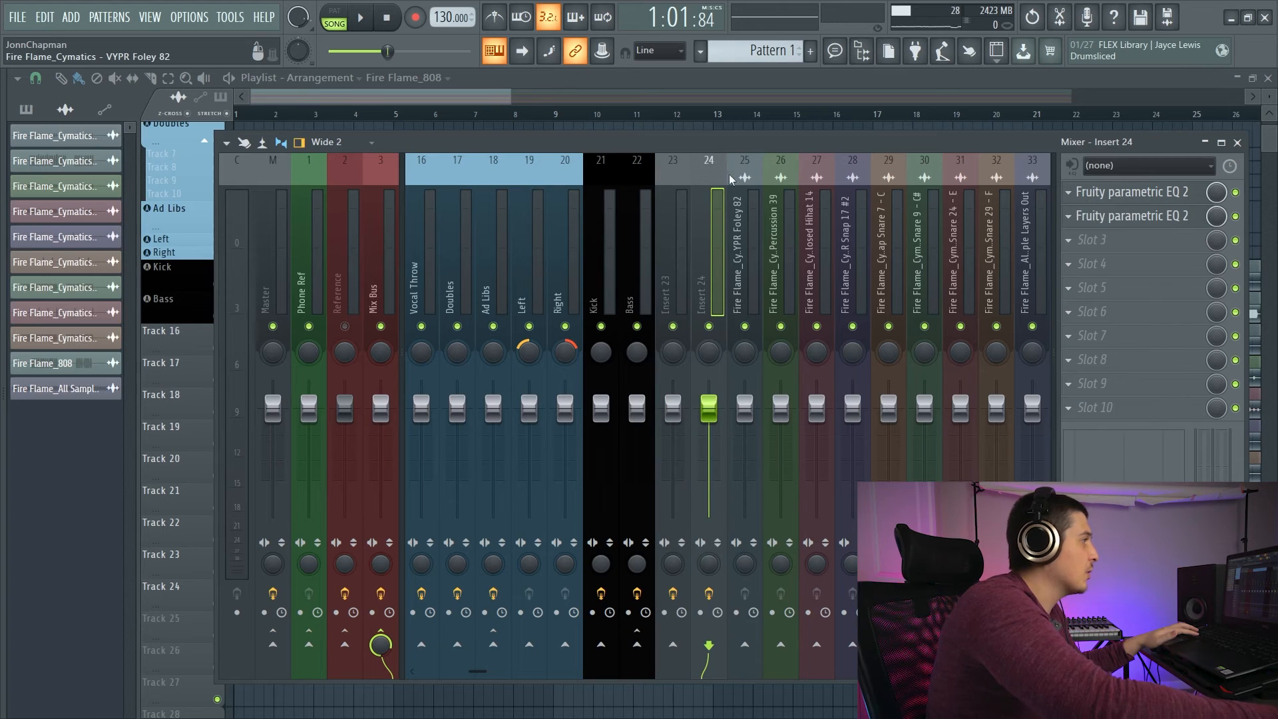
drag(739, 181, 561, 192)
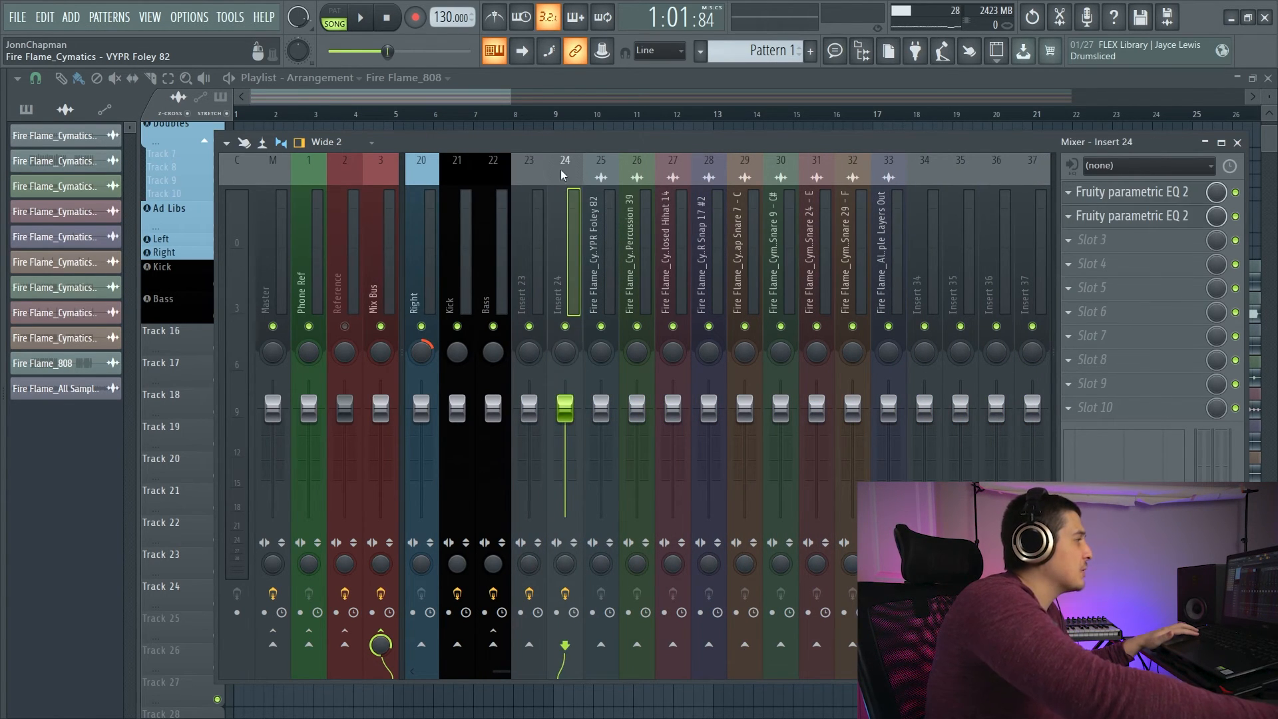
drag(686, 145, 644, 164)
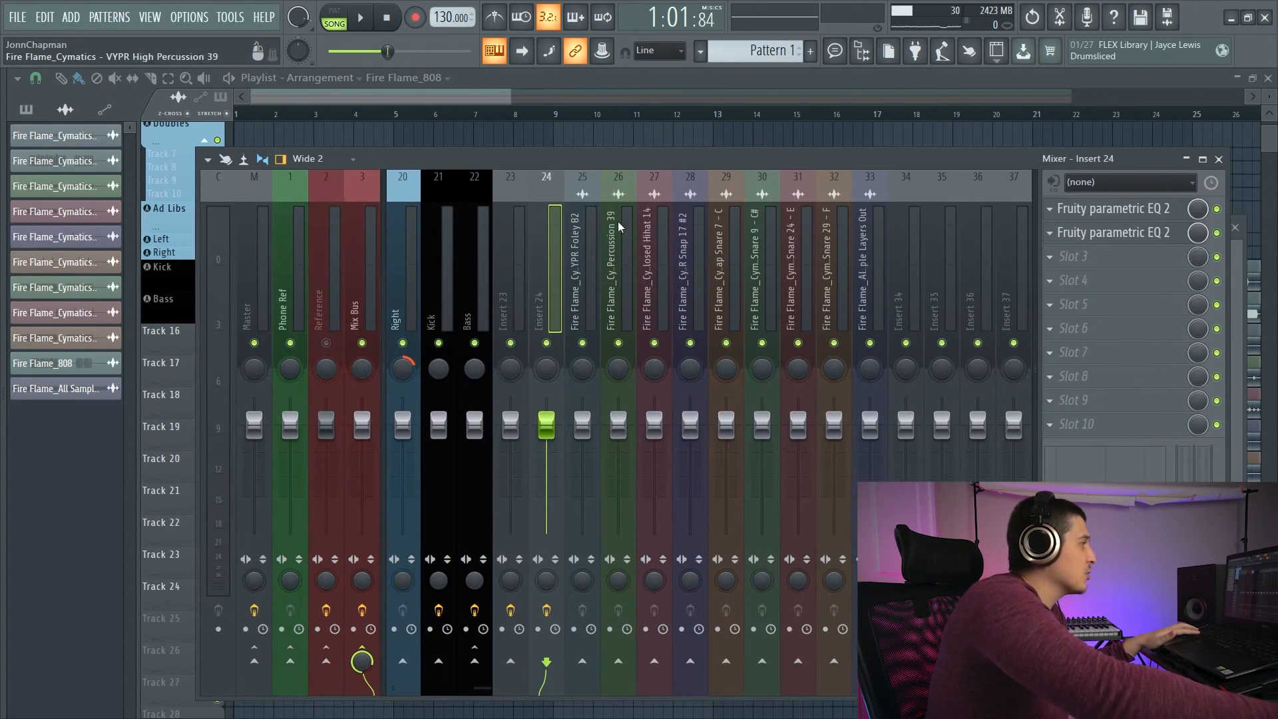
click(512, 184)
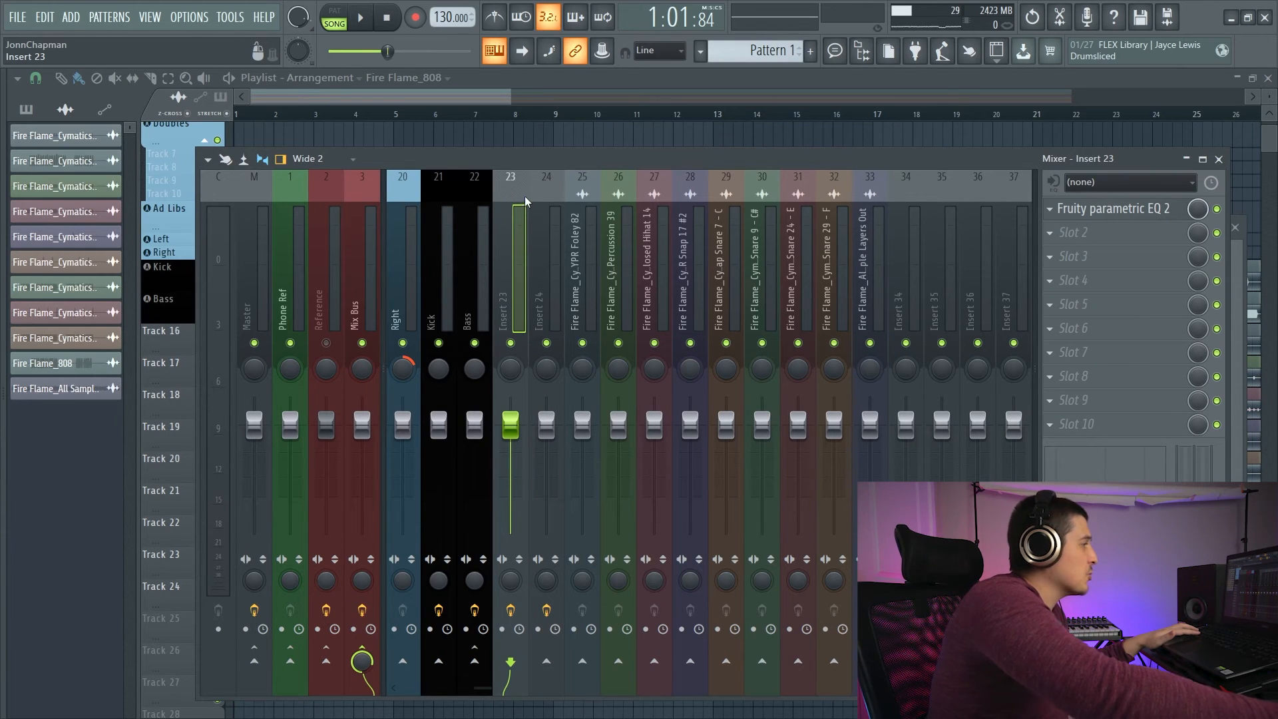
right_click(521, 198)
mouse_move(609, 352)
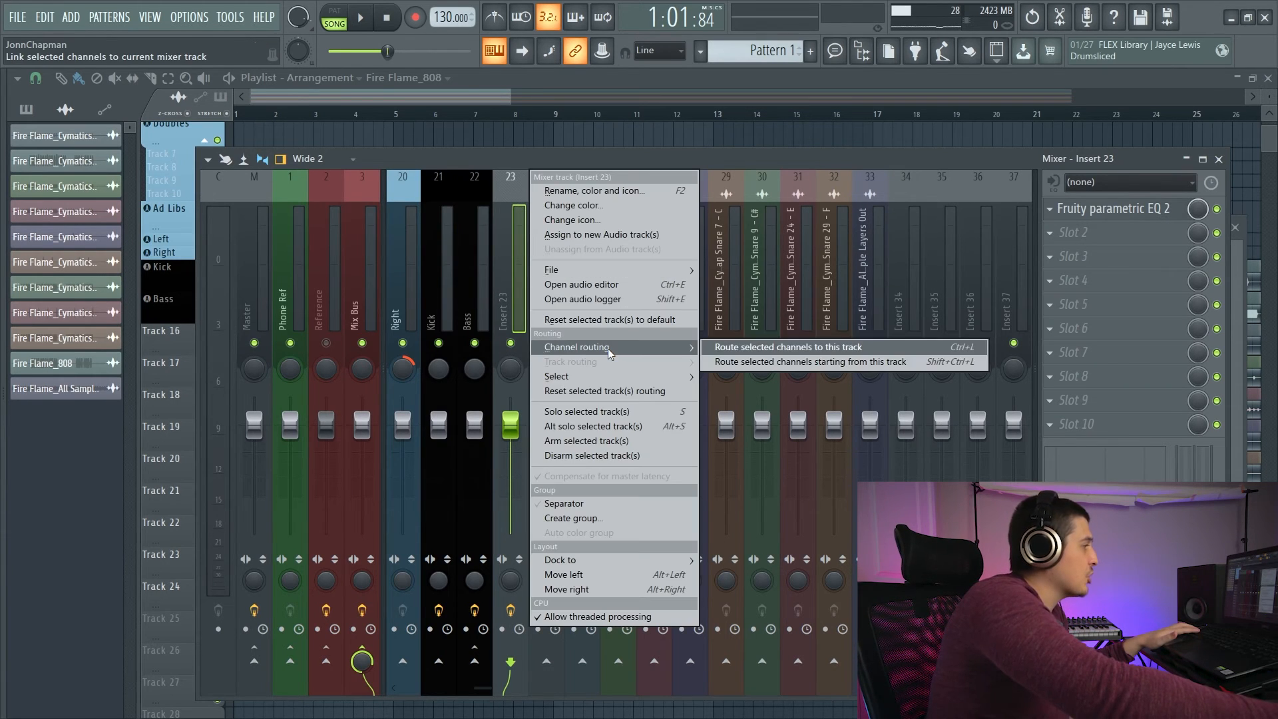
click(799, 362)
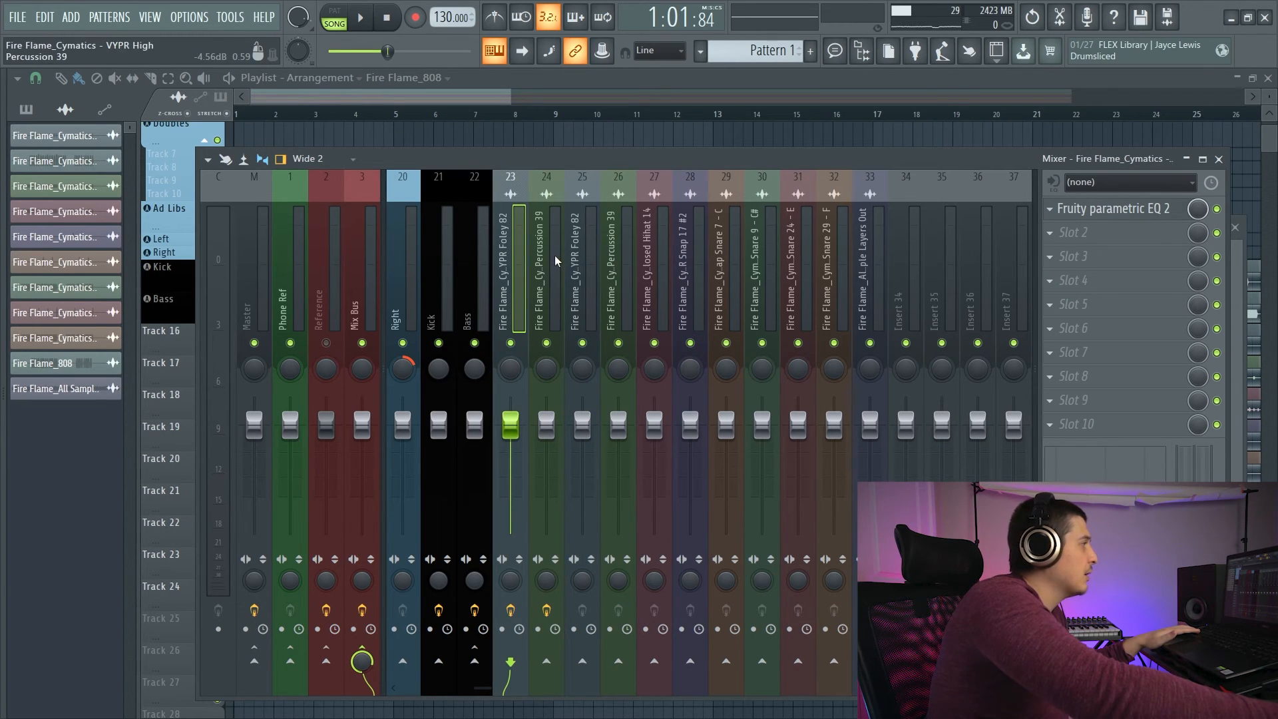
Reset mixer tracks 32 and 33 to default to clear the leftover stem names and colors.
drag(511, 187, 584, 200)
drag(887, 193, 1028, 150)
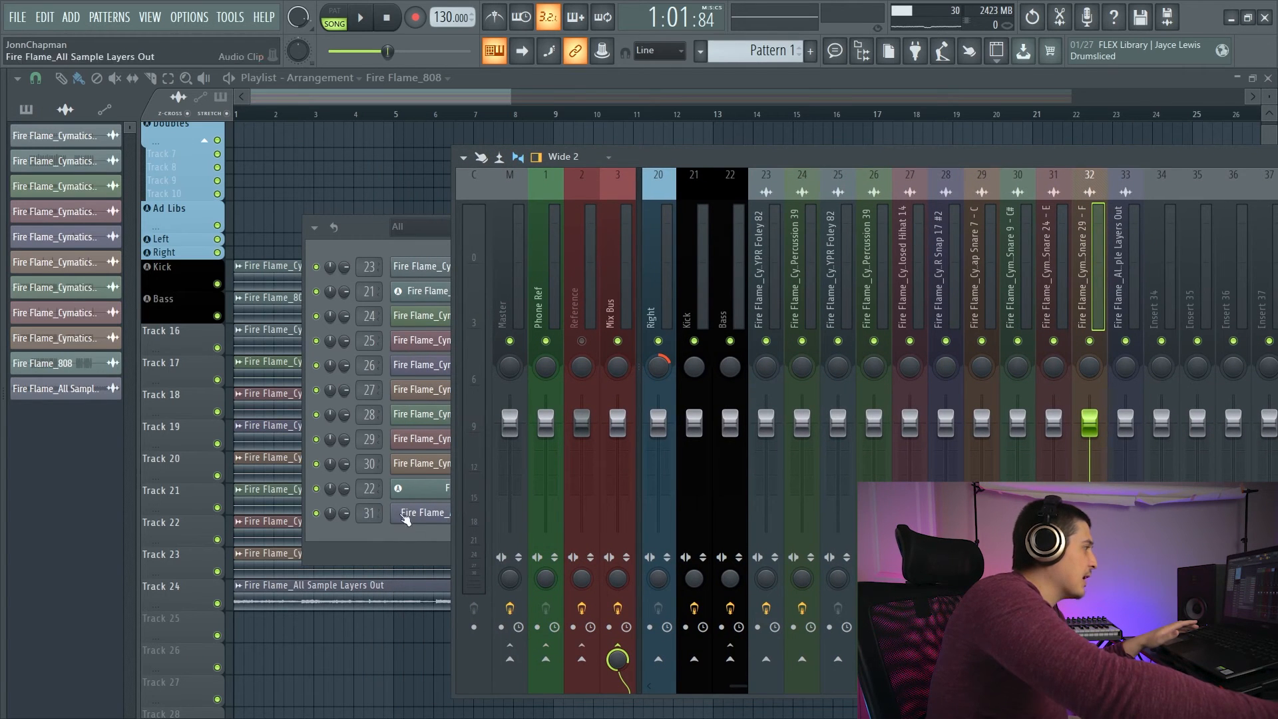
drag(916, 159, 876, 162)
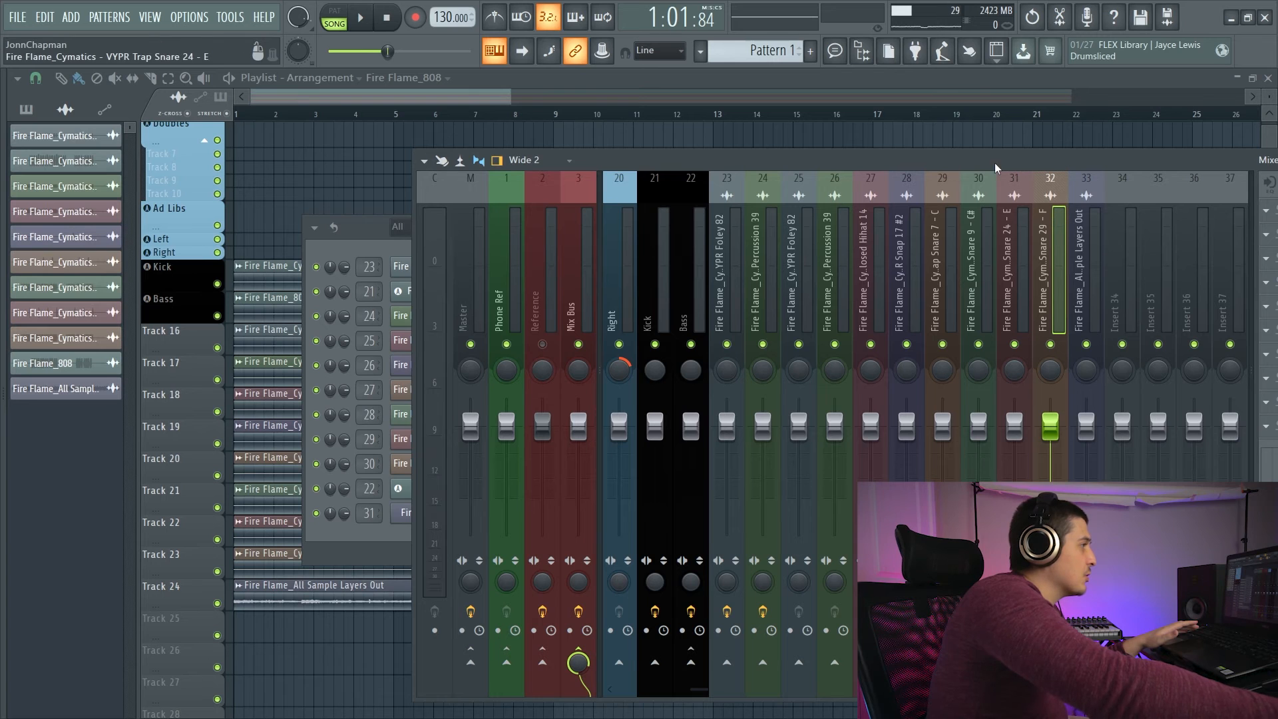
drag(995, 162, 894, 161)
click(971, 191)
ctrl+shift+right_click(964, 175)
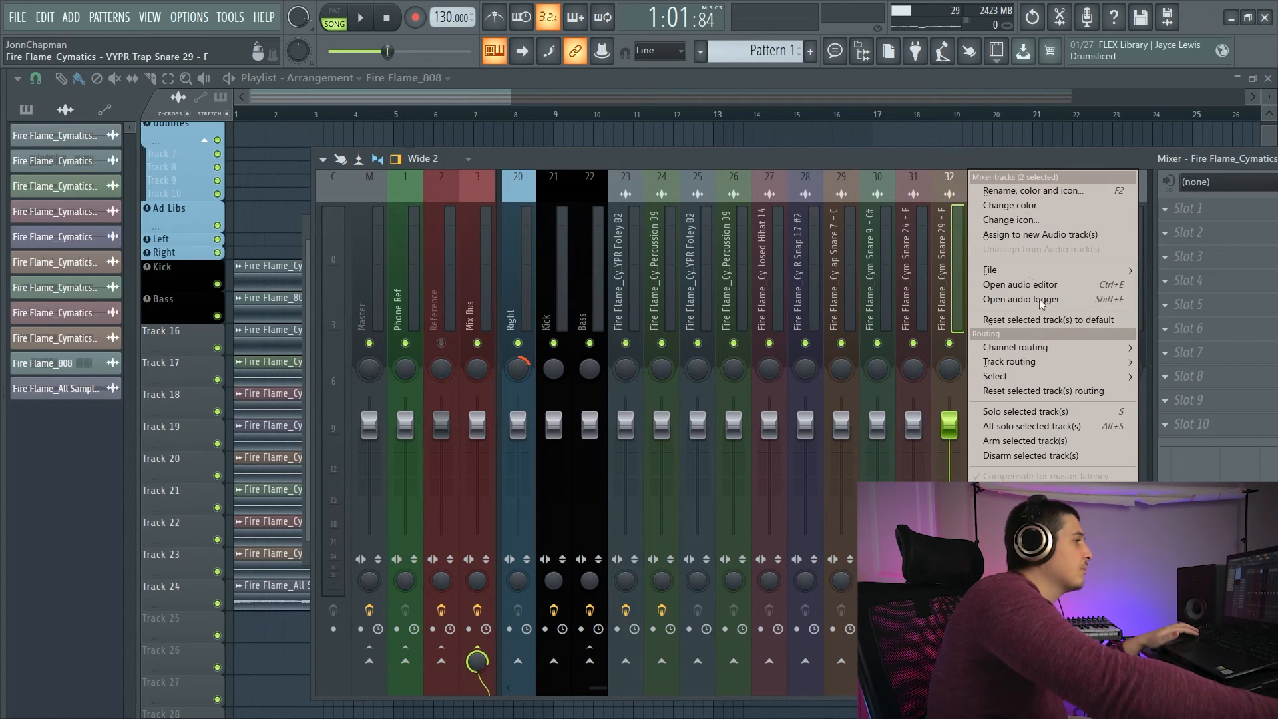
click(1028, 321)
click(747, 411)
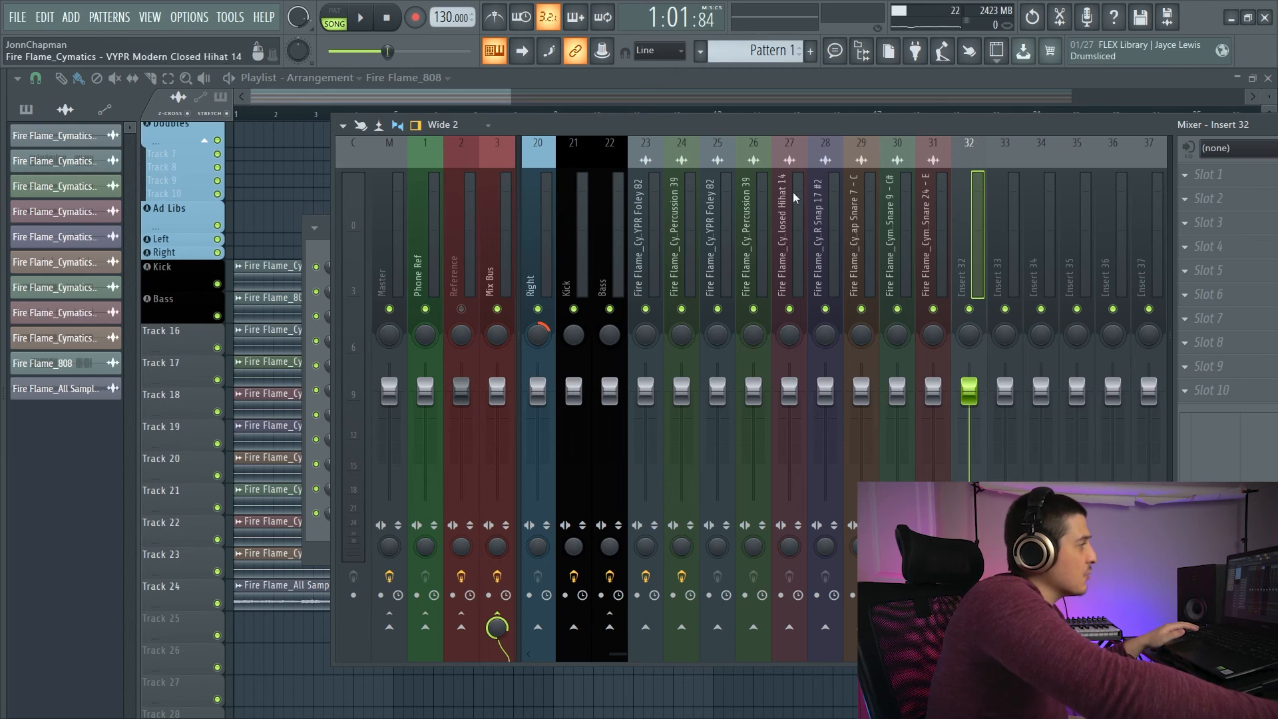
Reset mixer tracks 23 to 31 to default, including removal of all their plugins.
mouse_move(844, 125)
mouse_down()
mouse_move(828, 125)
mouse_move(865, 130)
mouse_up()
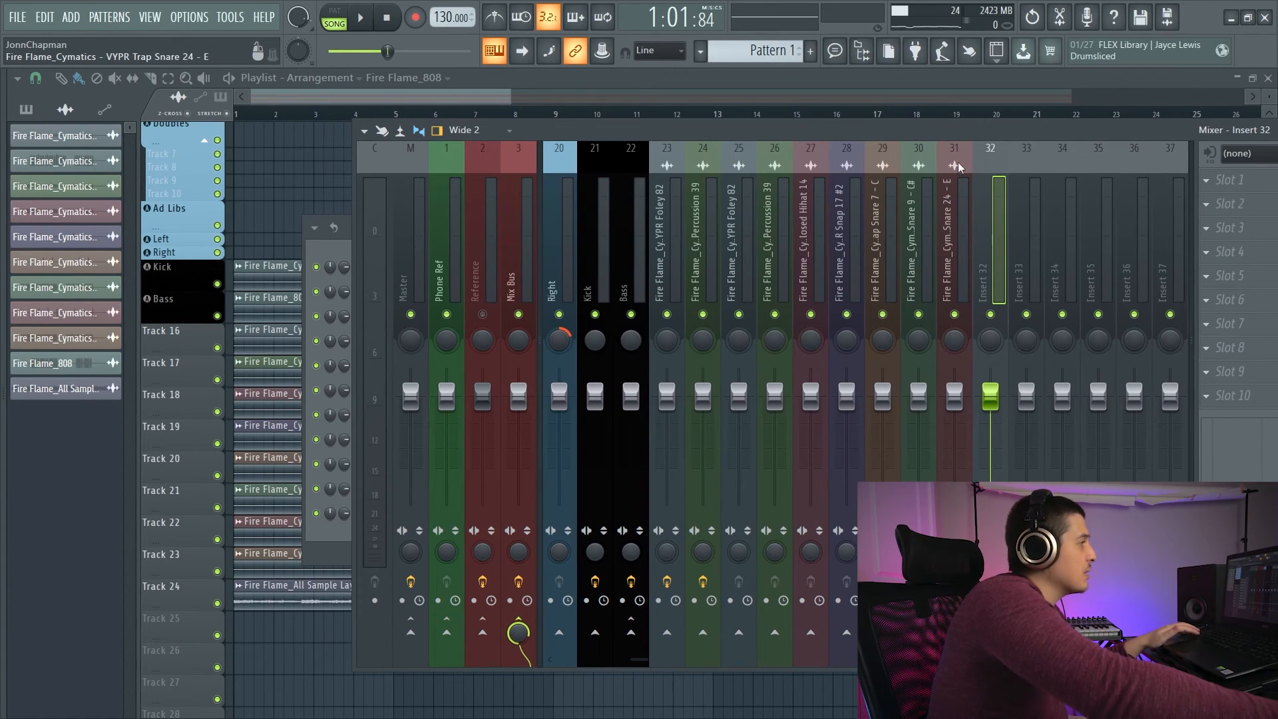
drag(959, 166, 684, 162)
right_click(683, 162)
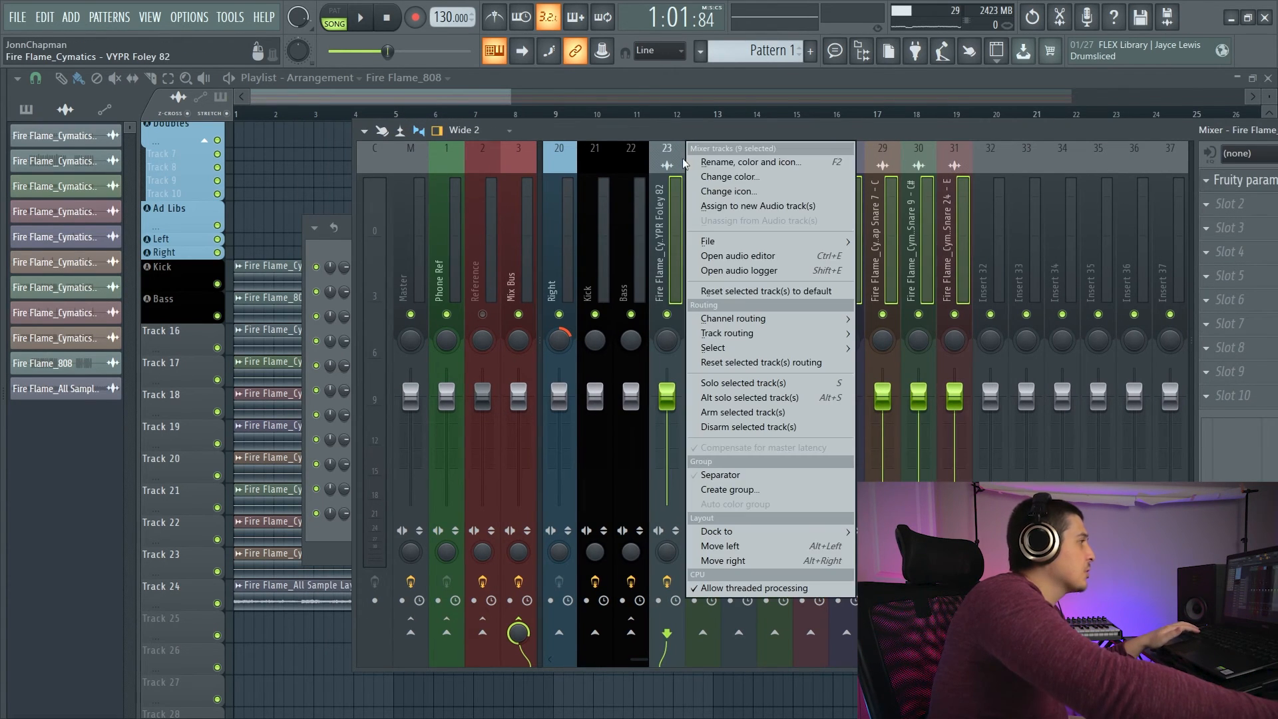
click(756, 292)
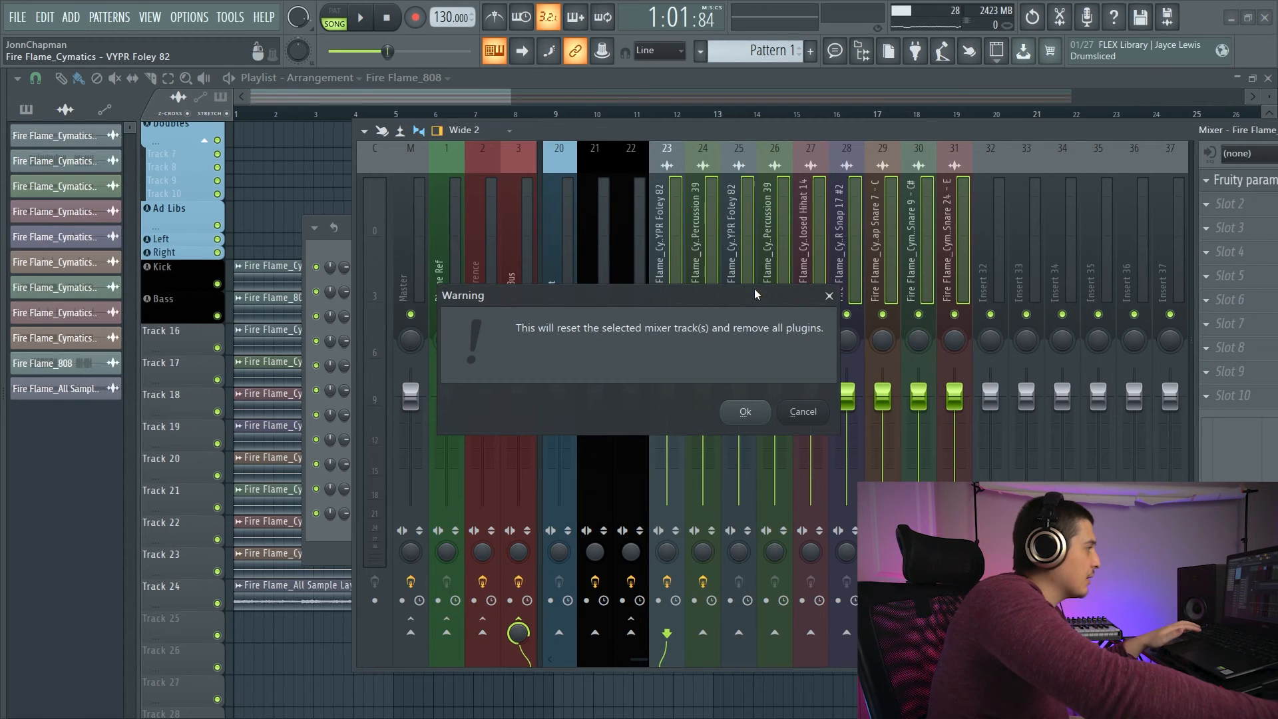
click(744, 412)
Route the selected Channel rack channels to consecutive mixer tracks starting from the cleared Insert 23.
drag(741, 132, 865, 130)
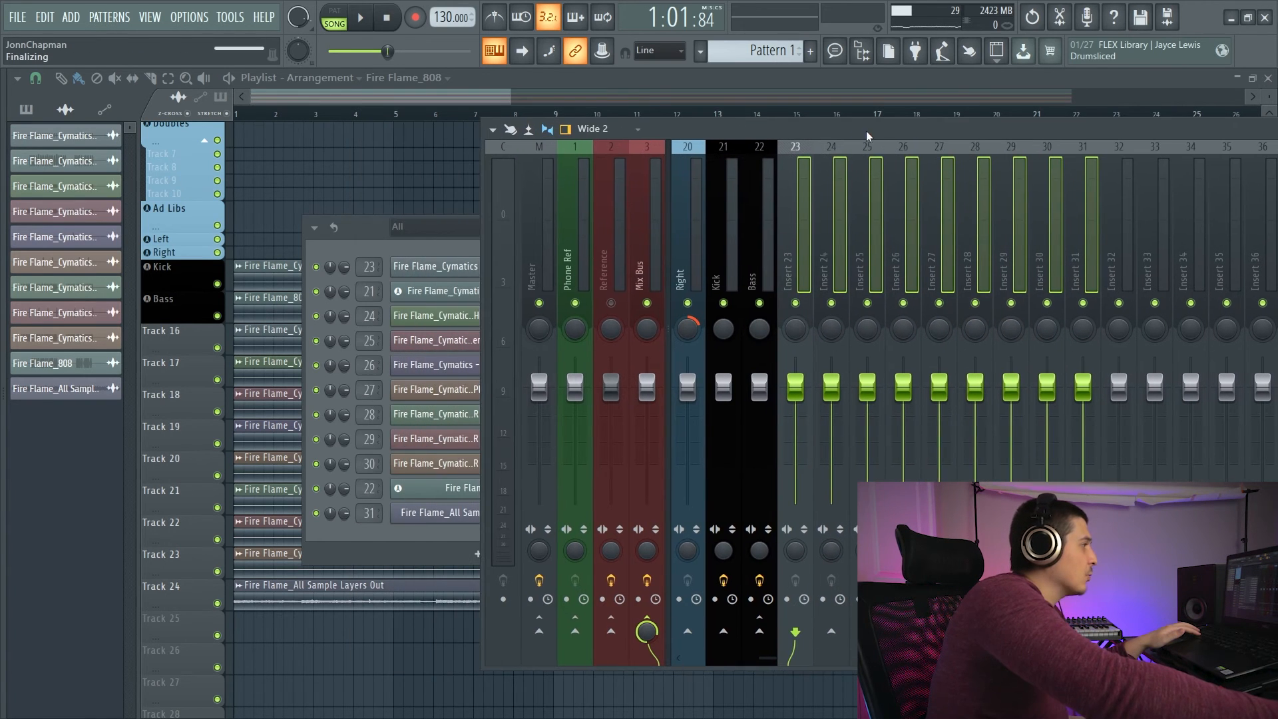
click(798, 215)
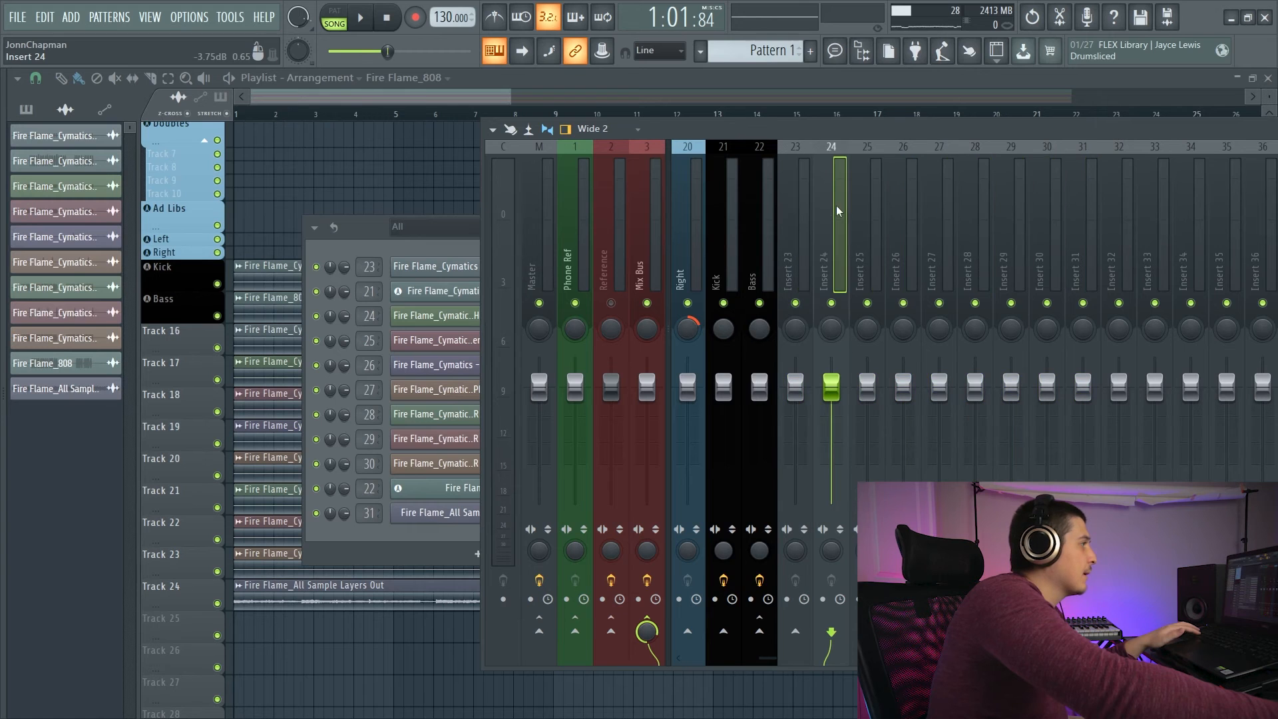
right_click(801, 206)
mouse_move(870, 317)
click(1038, 331)
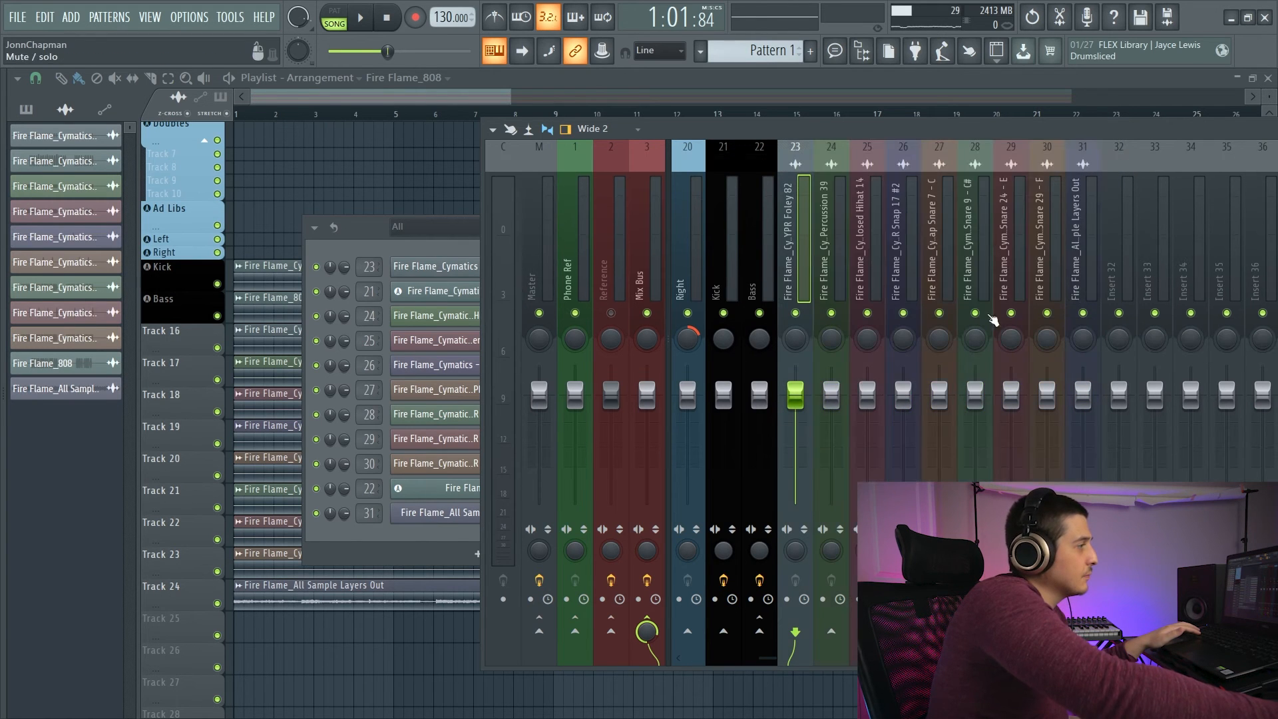
drag(876, 138, 696, 135)
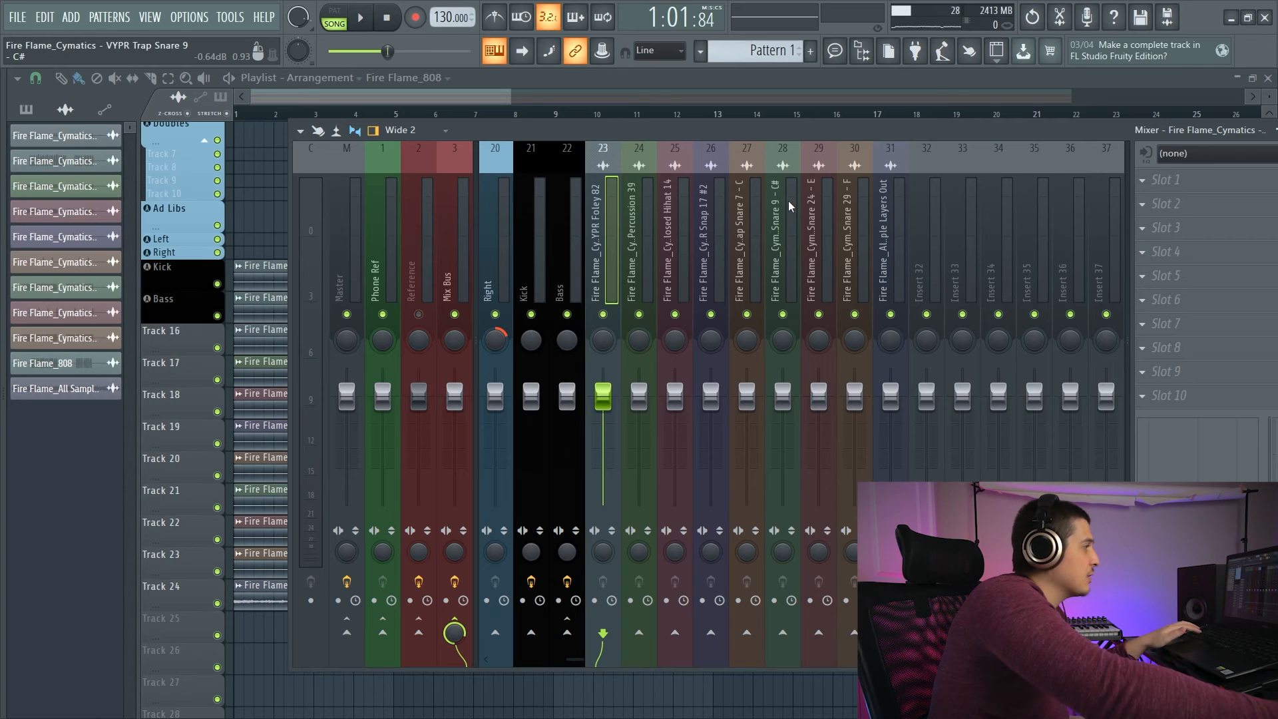
Route the percussion, hihat, snap and snare tracks 23 to 28 to the Drum Bus only.
drag(788, 202, 605, 221)
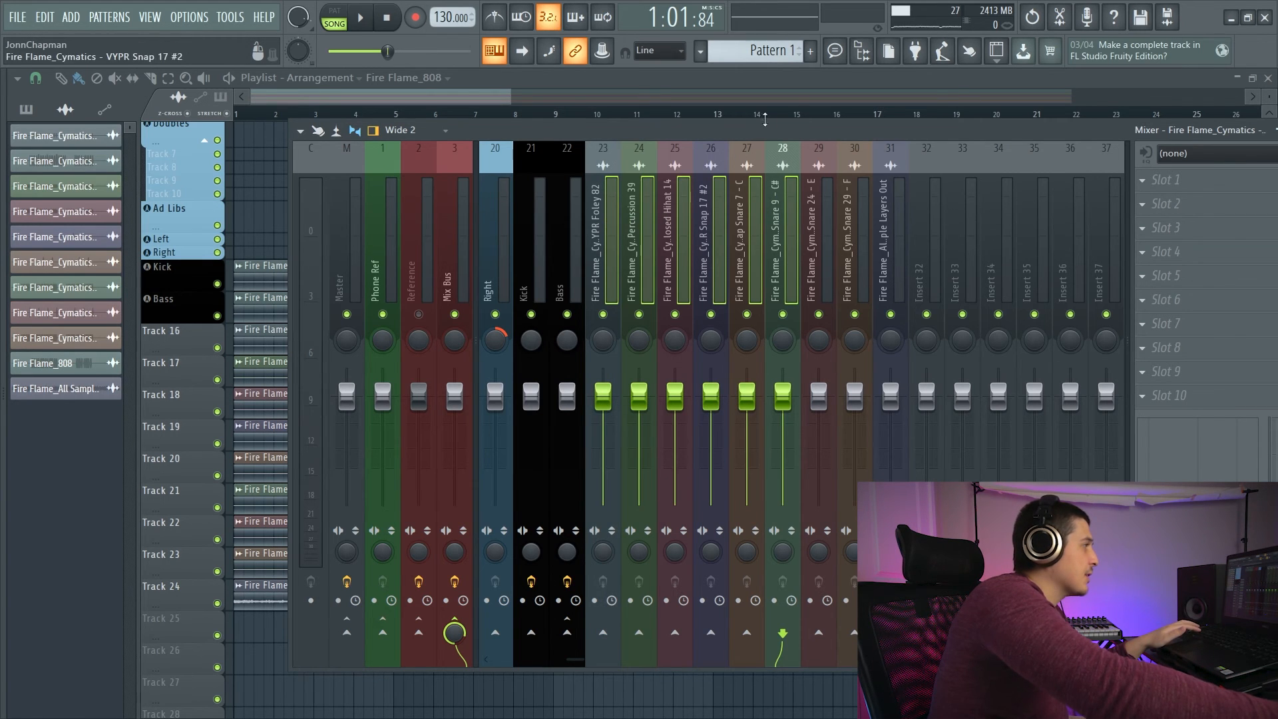
drag(729, 133, 837, 137)
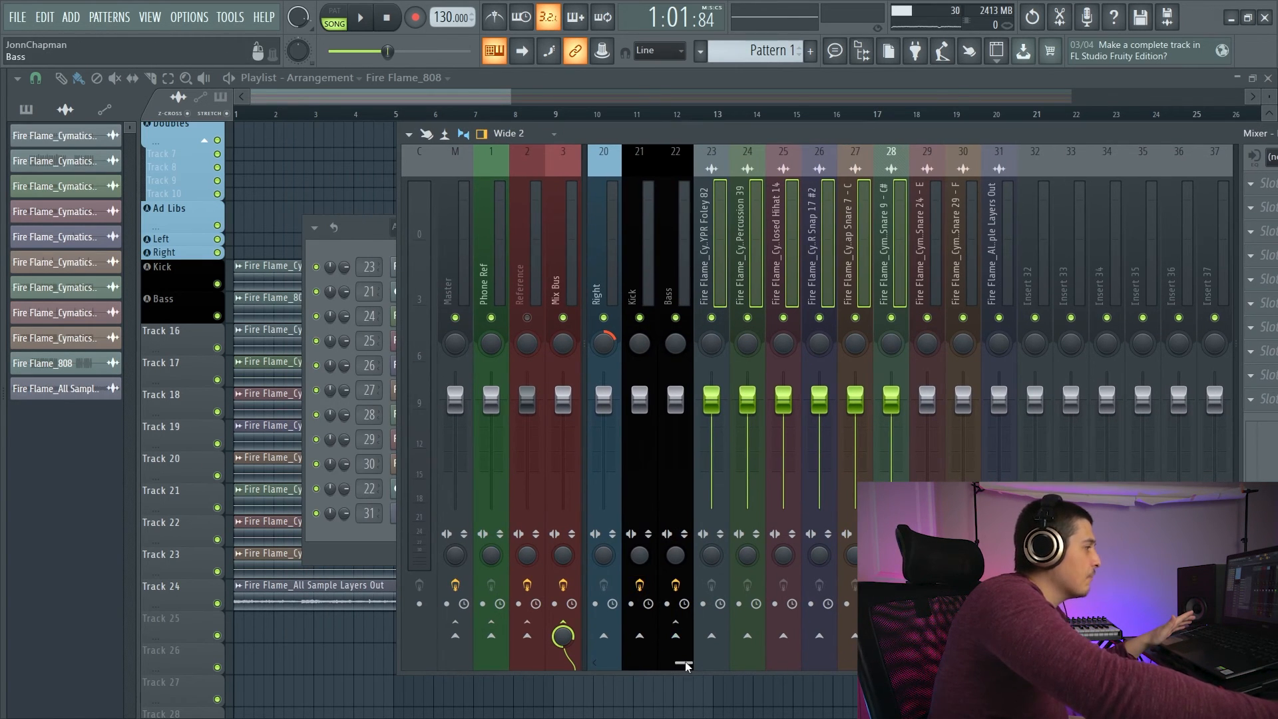
drag(684, 663, 627, 670)
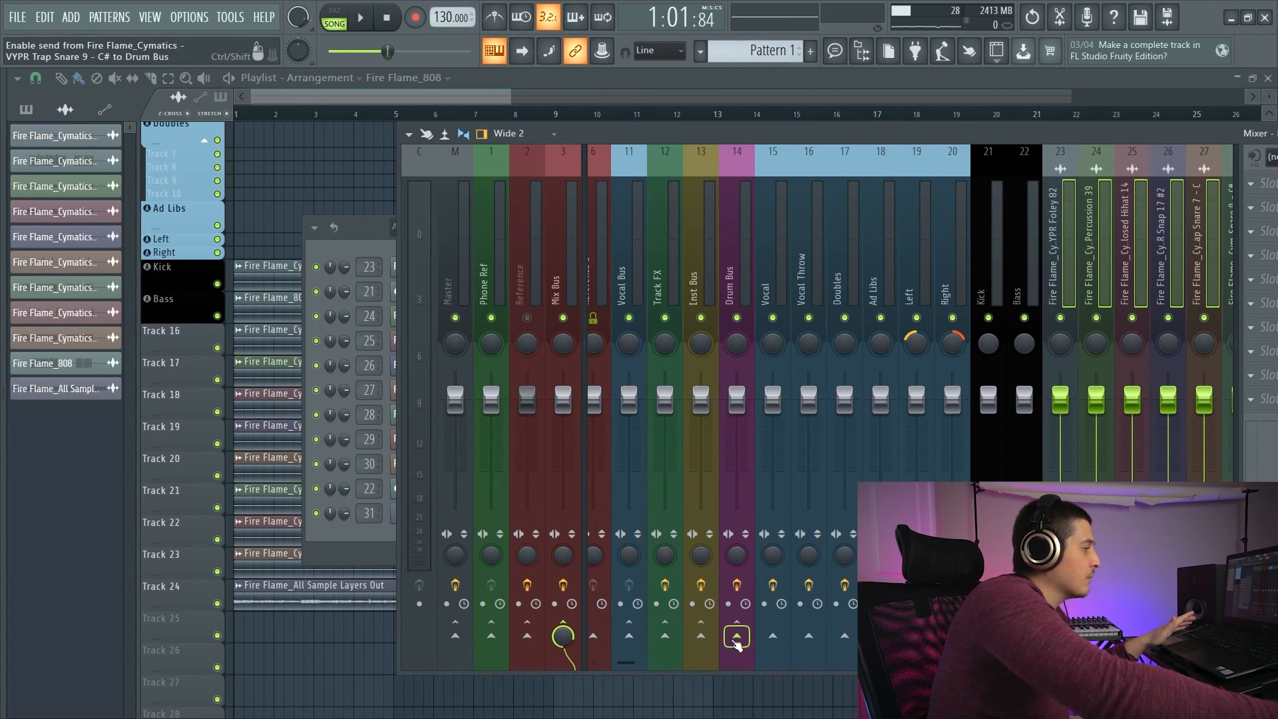
right_click(736, 641)
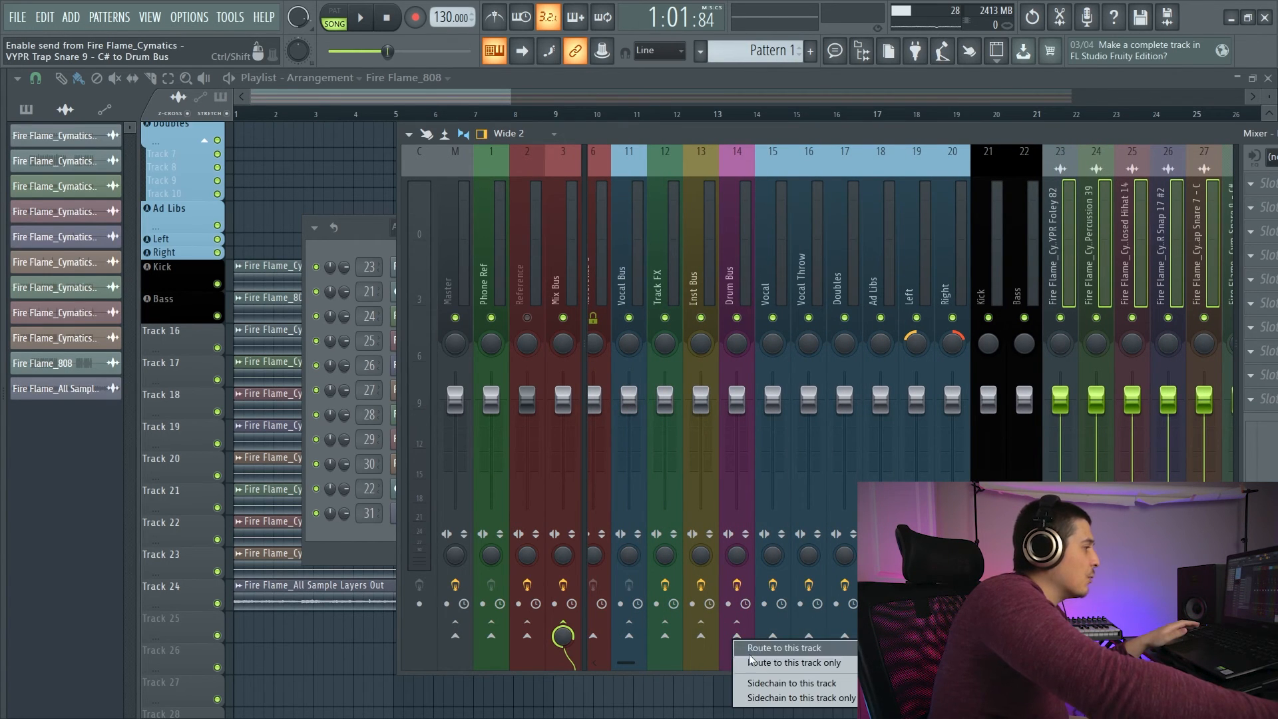
click(783, 665)
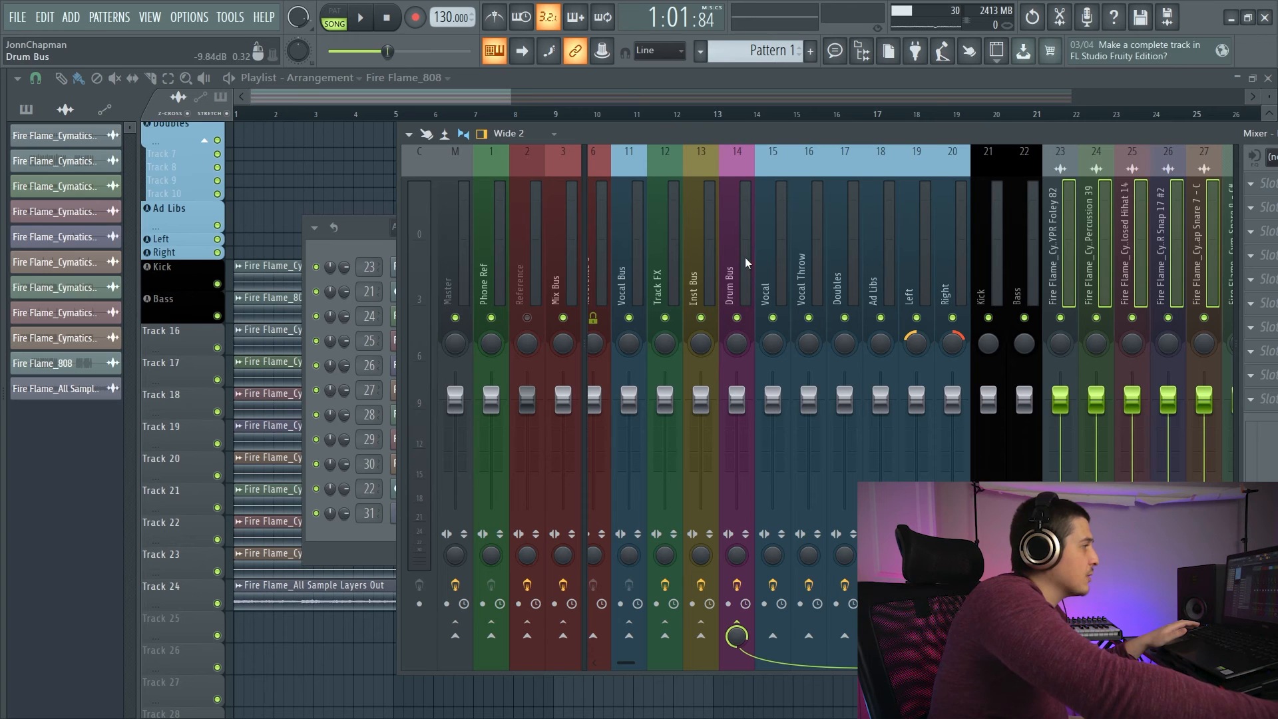
Route the two remaining trap snare tracks, 29 and 30, to the Drum Bus only.
drag(1059, 237, 990, 252)
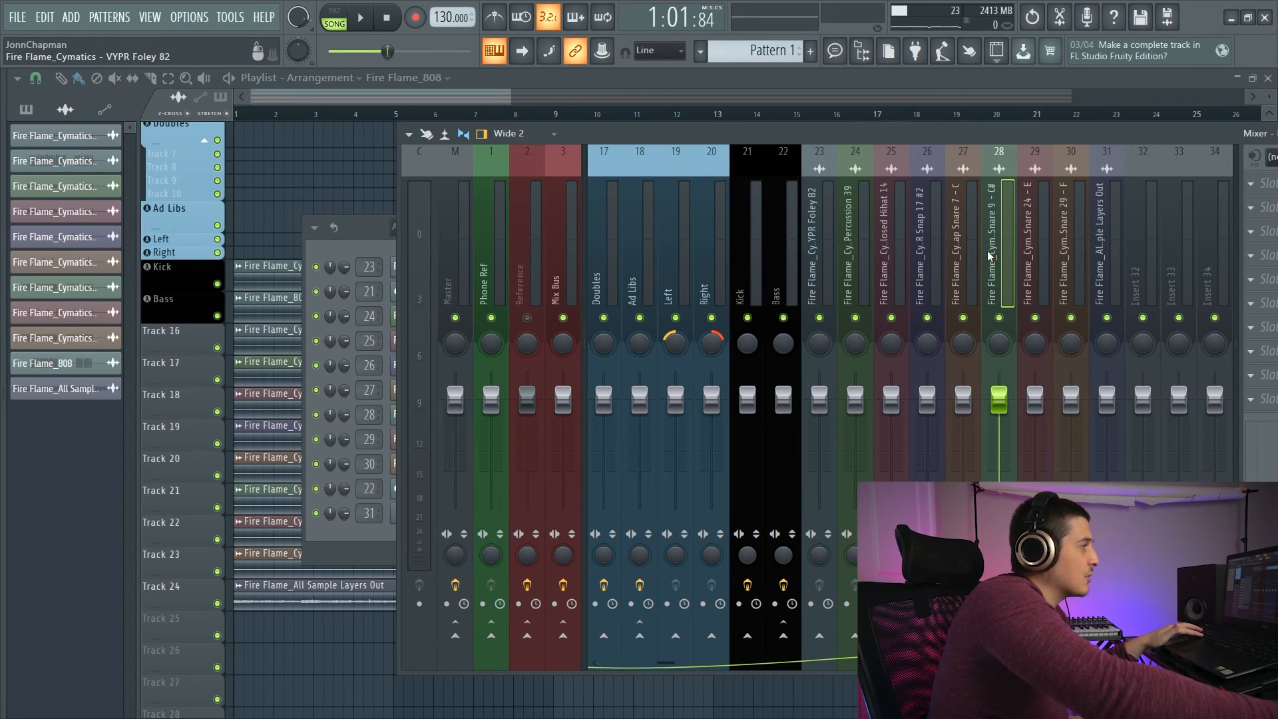
click(1032, 248)
ctrl+shift+click(1062, 250)
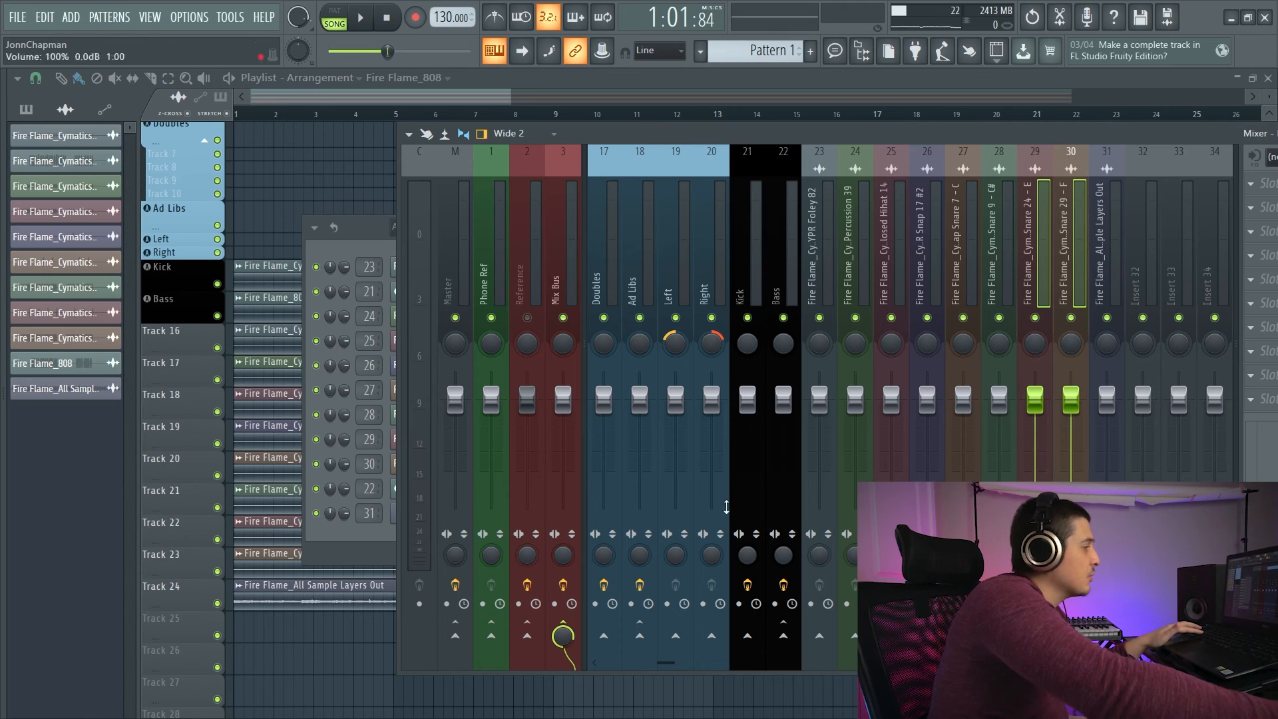
mouse_move(669, 662)
mouse_down()
mouse_move(614, 661)
mouse_move(764, 633)
mouse_move(677, 639)
mouse_up()
right_click(823, 637)
click(846, 648)
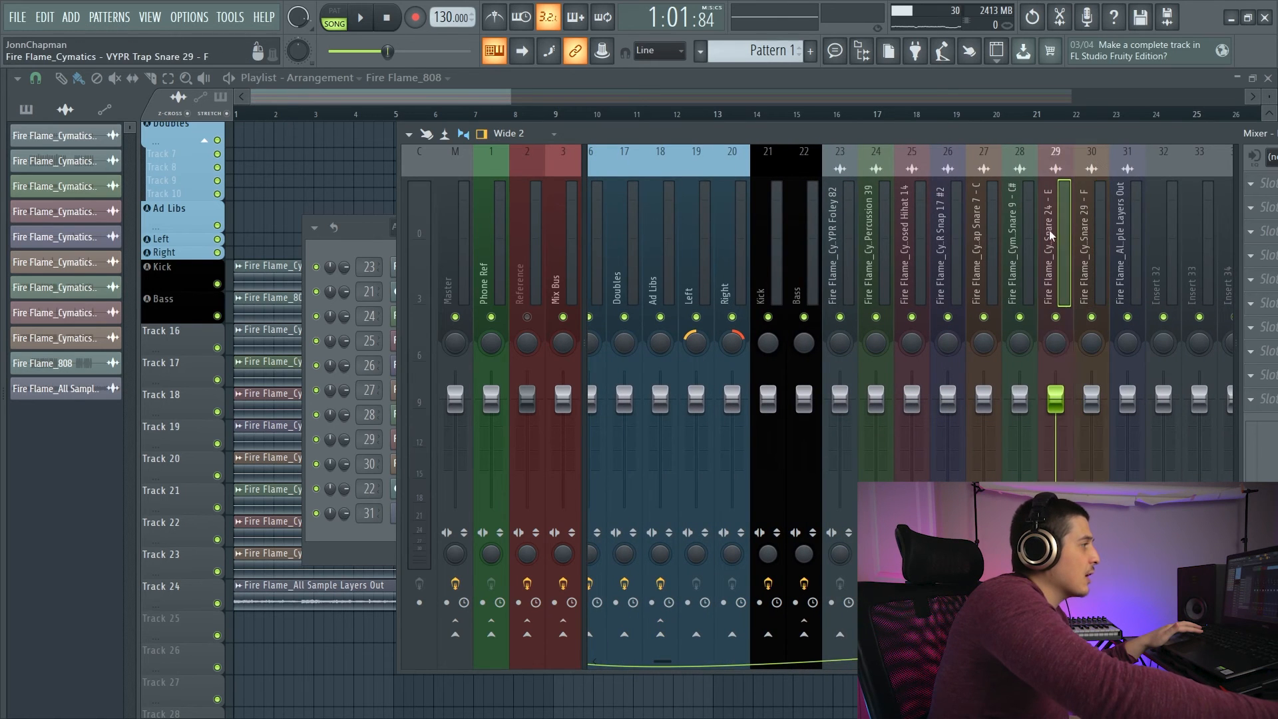
Route the All Sample Layers Out track 31 to the Inst Bus only and check the Inst Bus and Track FX tracks.
click(1125, 260)
click(562, 634)
drag(665, 659, 624, 671)
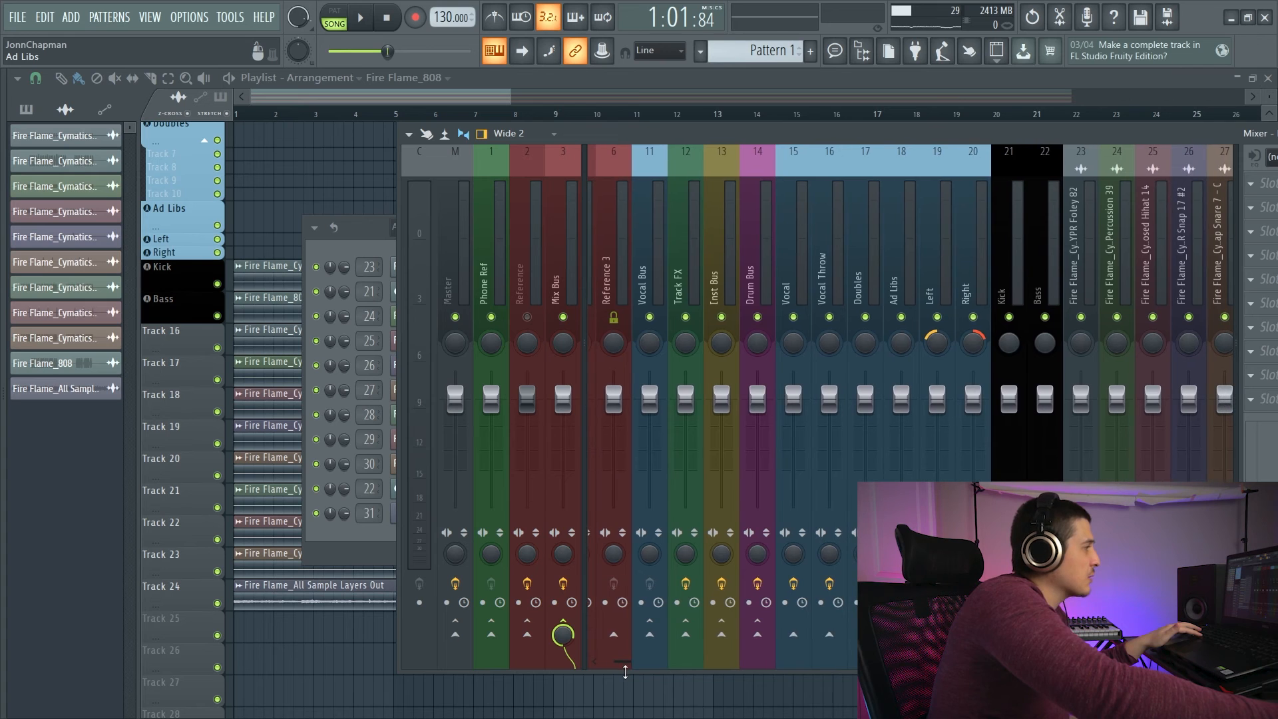
right_click(723, 633)
click(748, 654)
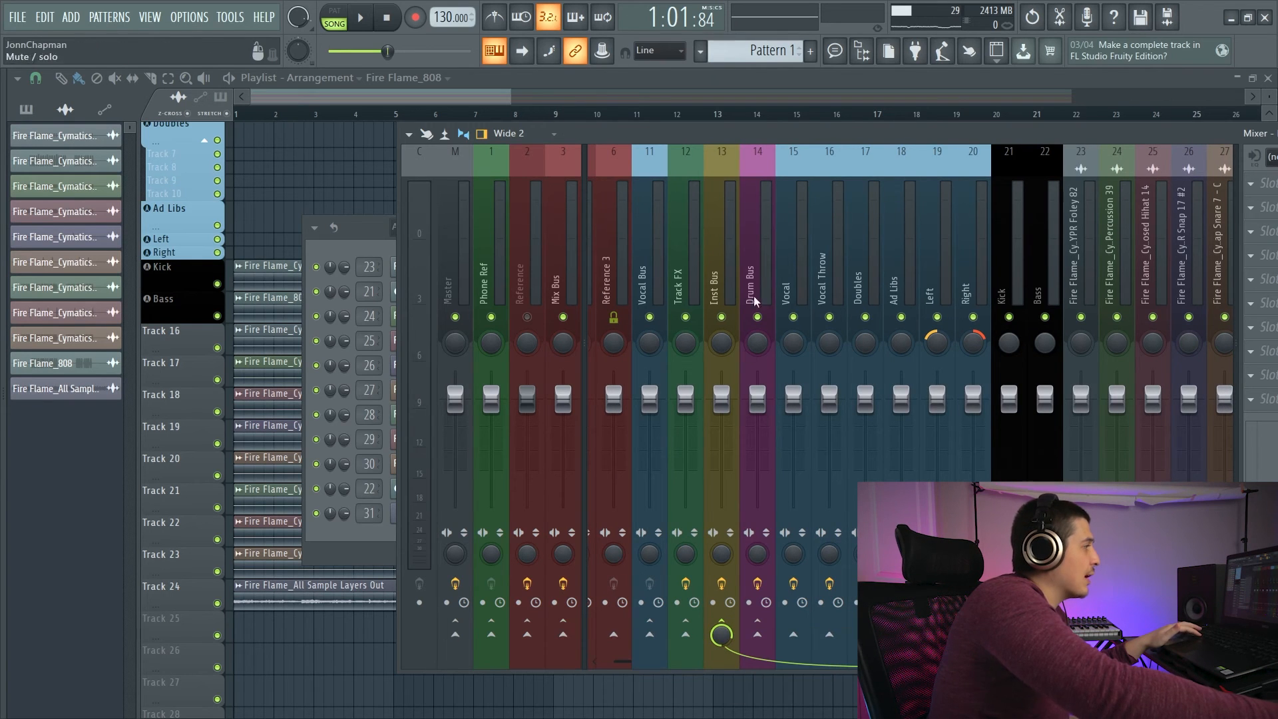
click(724, 272)
click(678, 275)
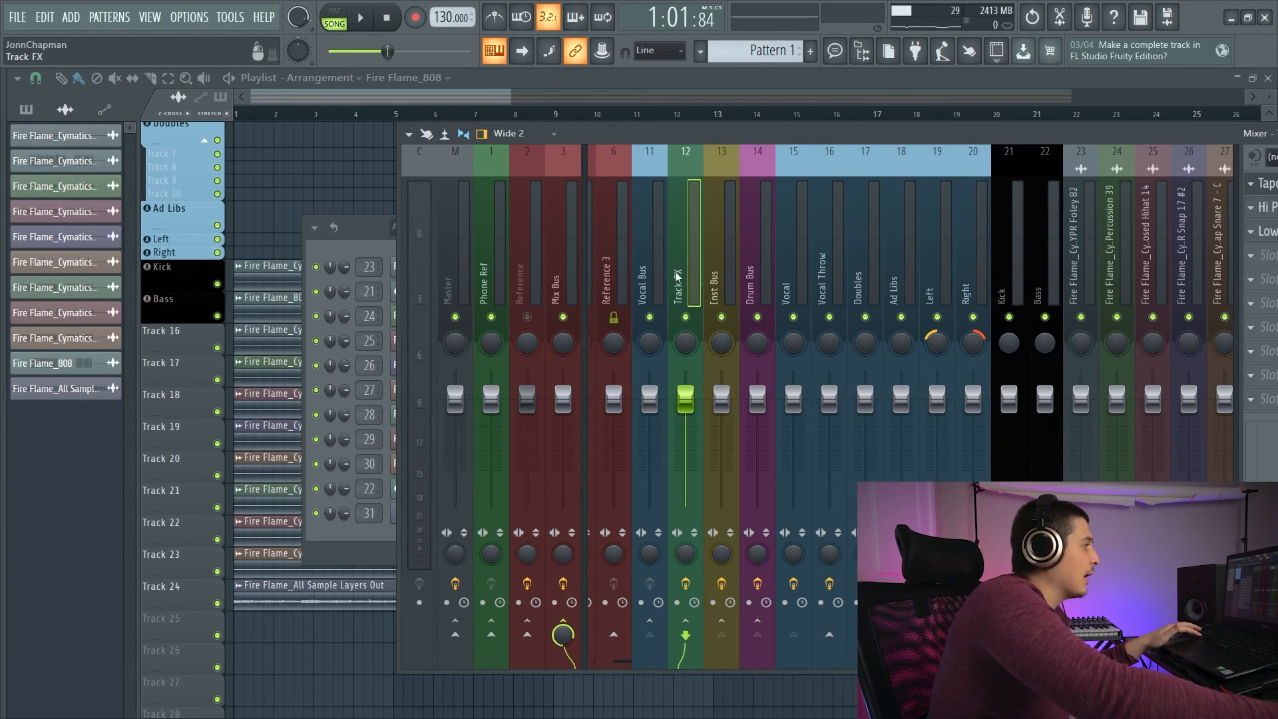
Lower the faders of all stem tracks from Kick on track 21 through track 31 to -6.0 dB.
drag(832, 142, 717, 134)
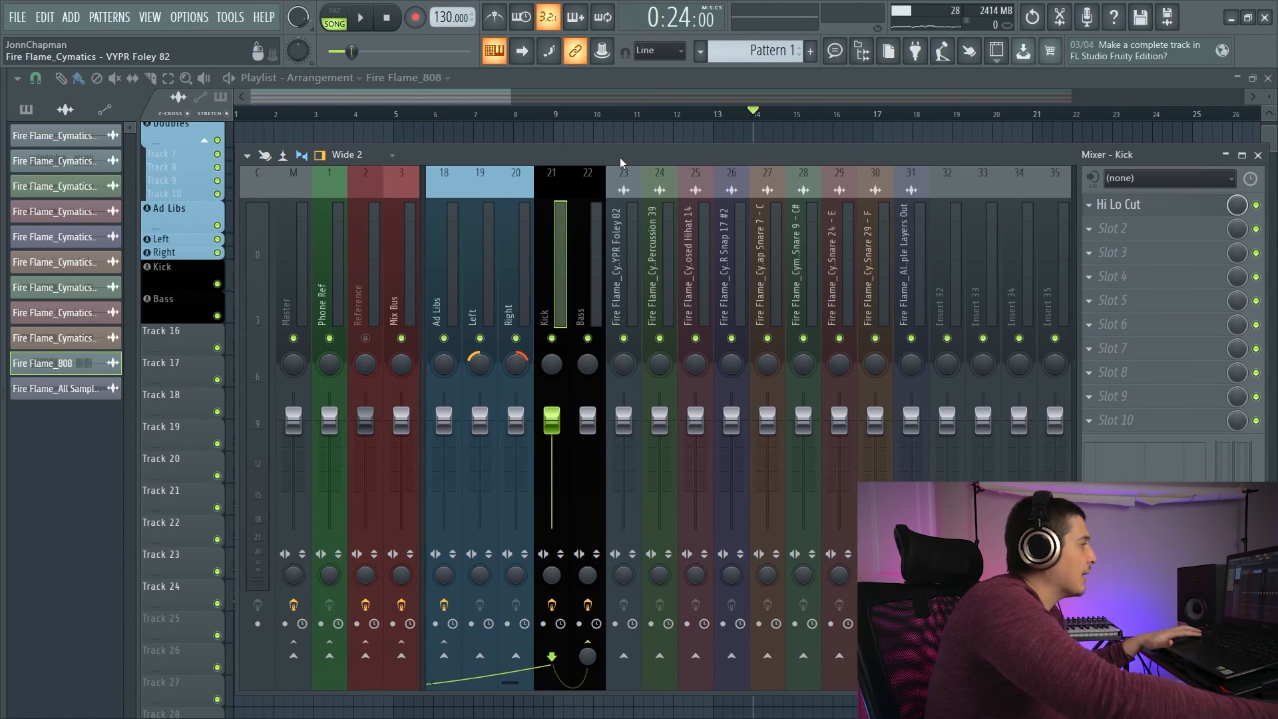
drag(621, 158, 614, 158)
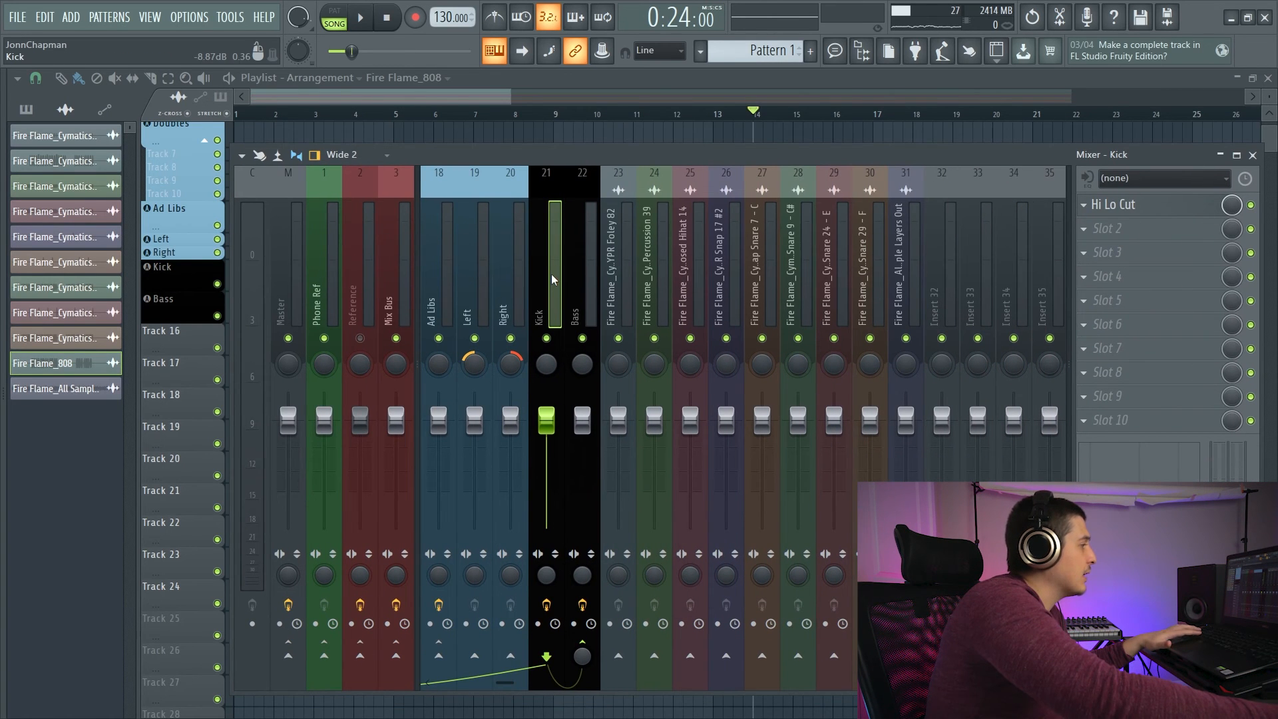
drag(551, 274, 1065, 332)
drag(797, 420, 797, 448)
drag(649, 683, 482, 684)
Examine the stem tracks, the Channel rack's mixer assignments, and the Kick, Bass, Vocal, Left and Right mixer tracks.
click(763, 318)
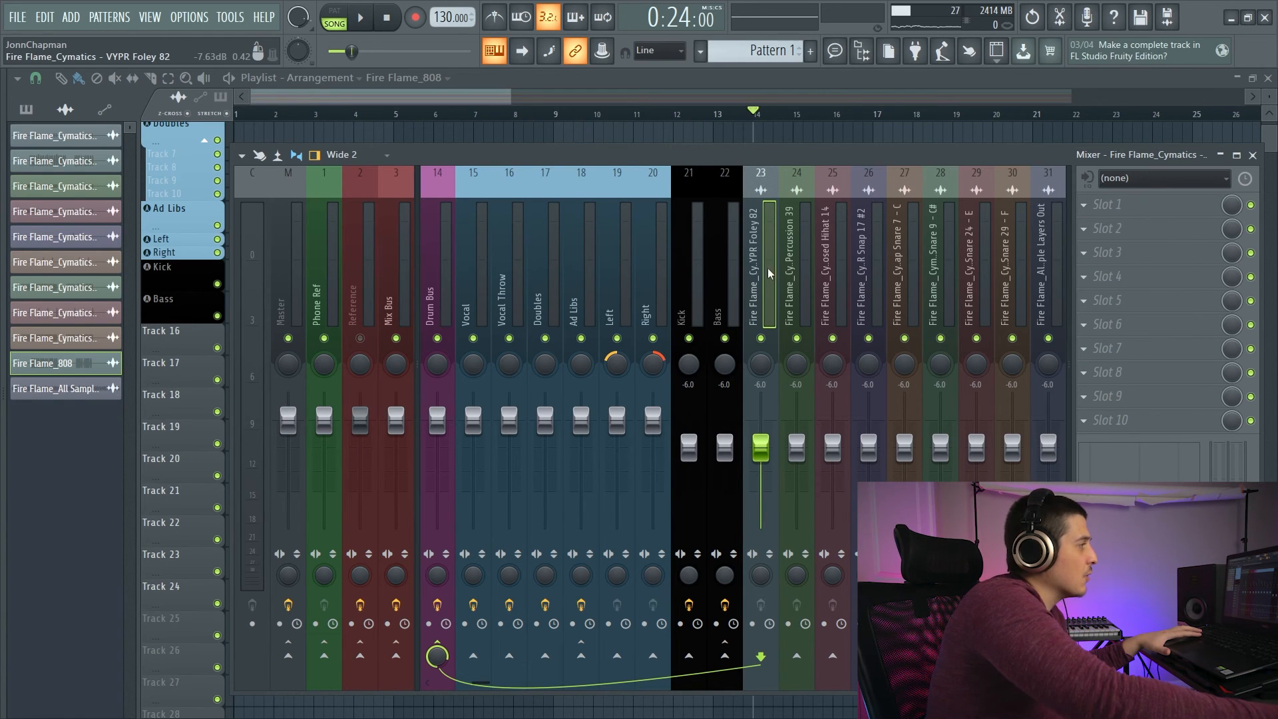
click(799, 286)
drag(706, 153, 775, 147)
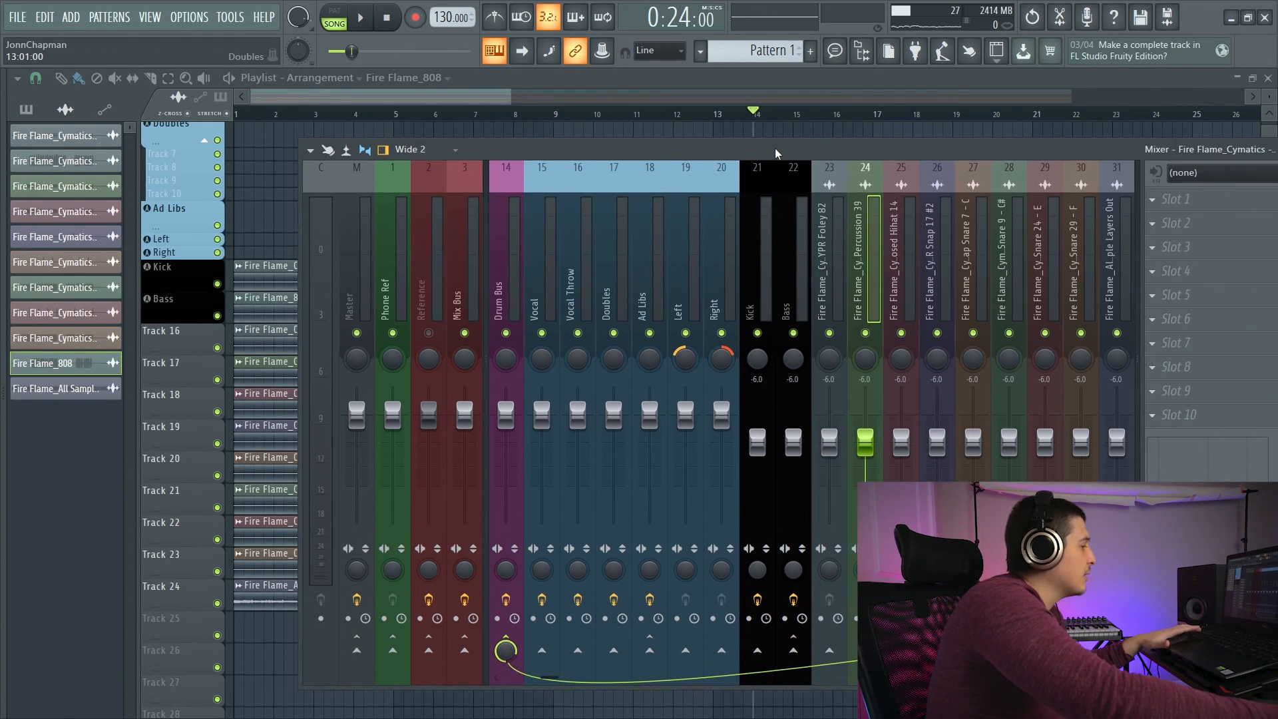
key(F6)
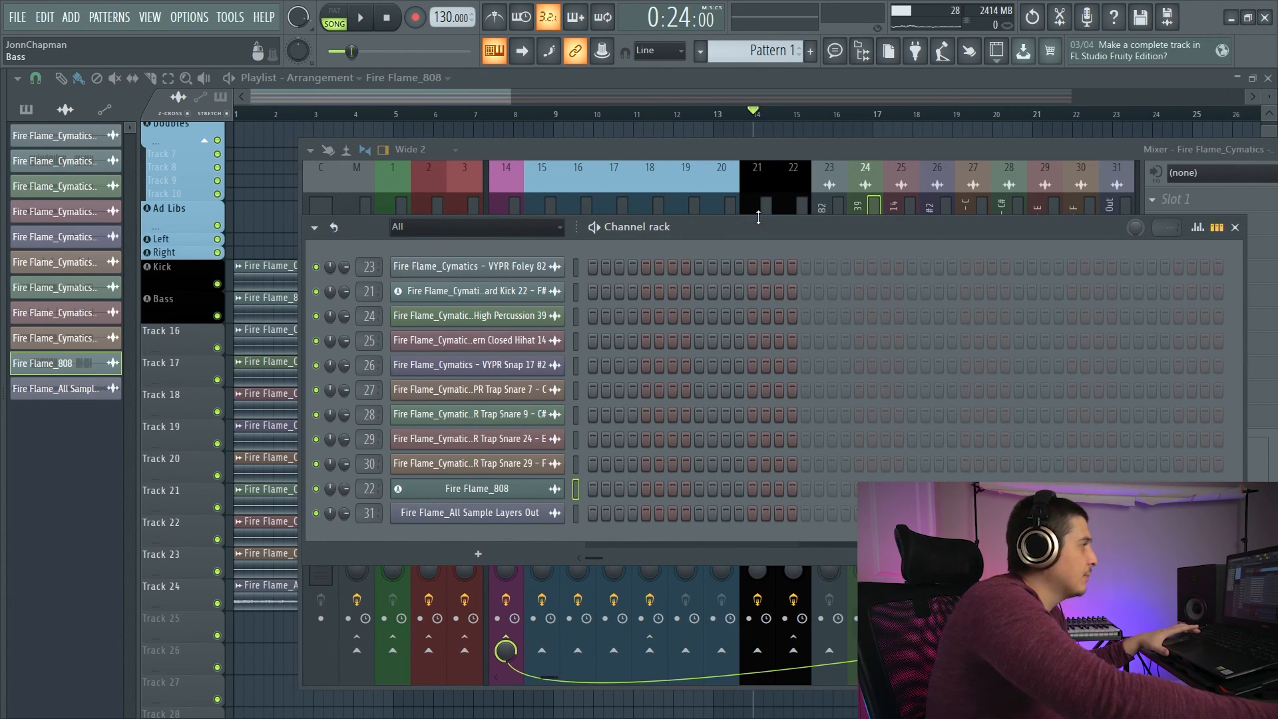
click(749, 268)
click(784, 271)
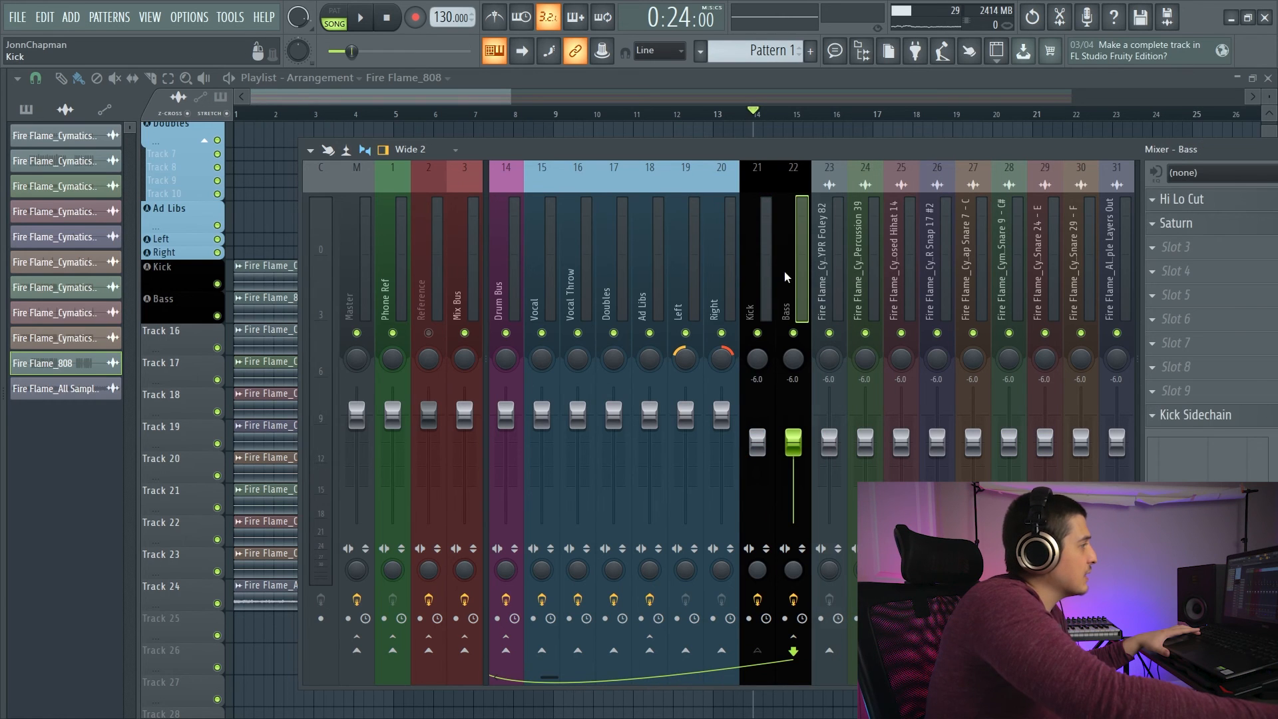
click(547, 302)
click(720, 281)
click(692, 292)
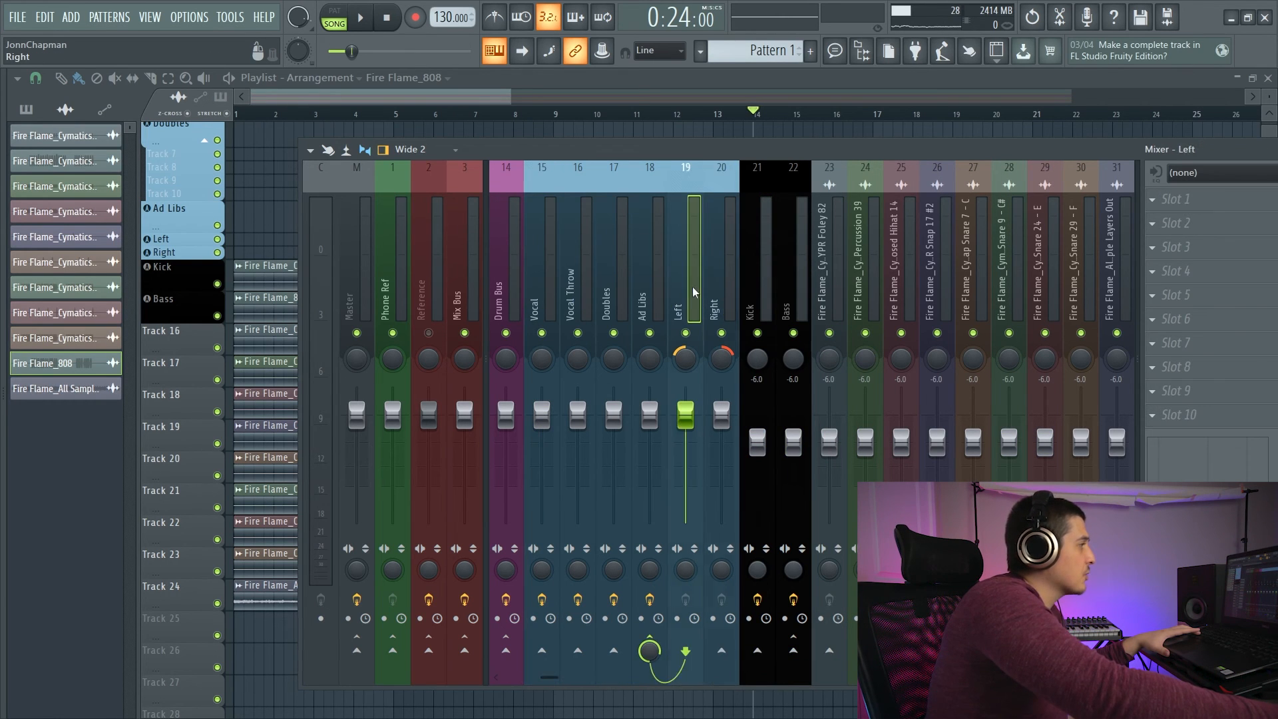
drag(693, 291, 644, 297)
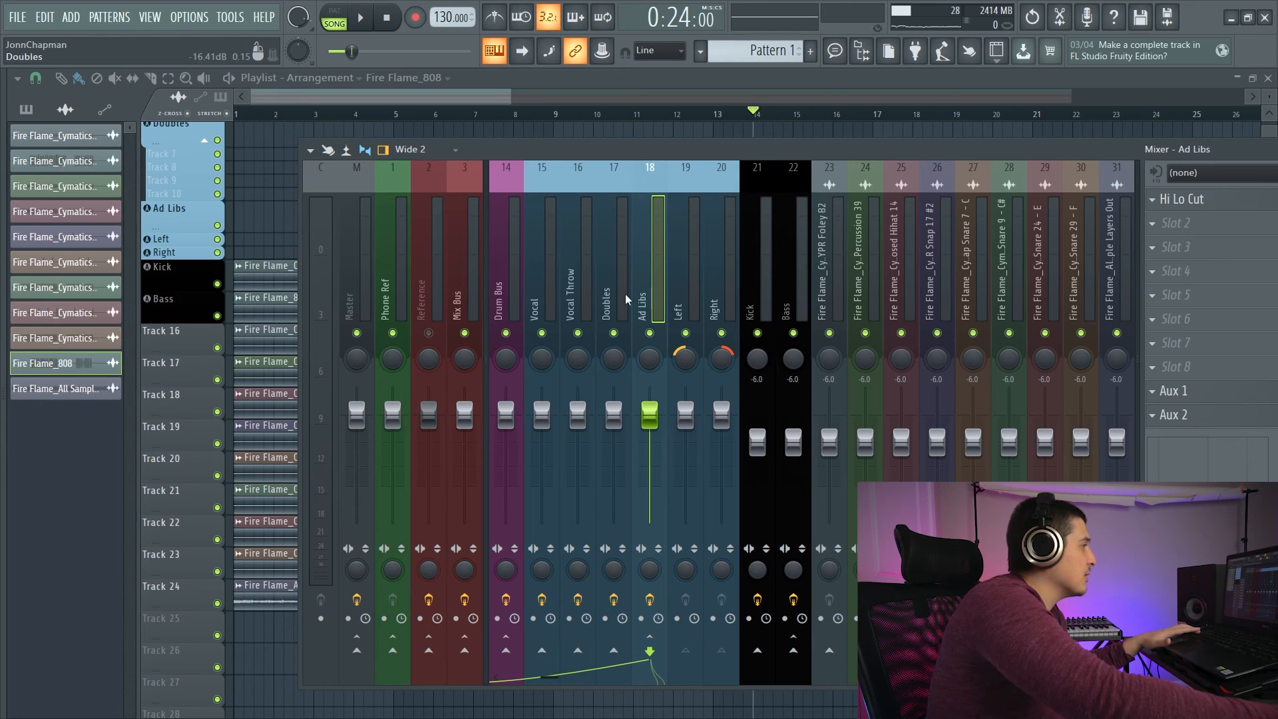
ctrl+click(549, 296)
ctrl+click(627, 298)
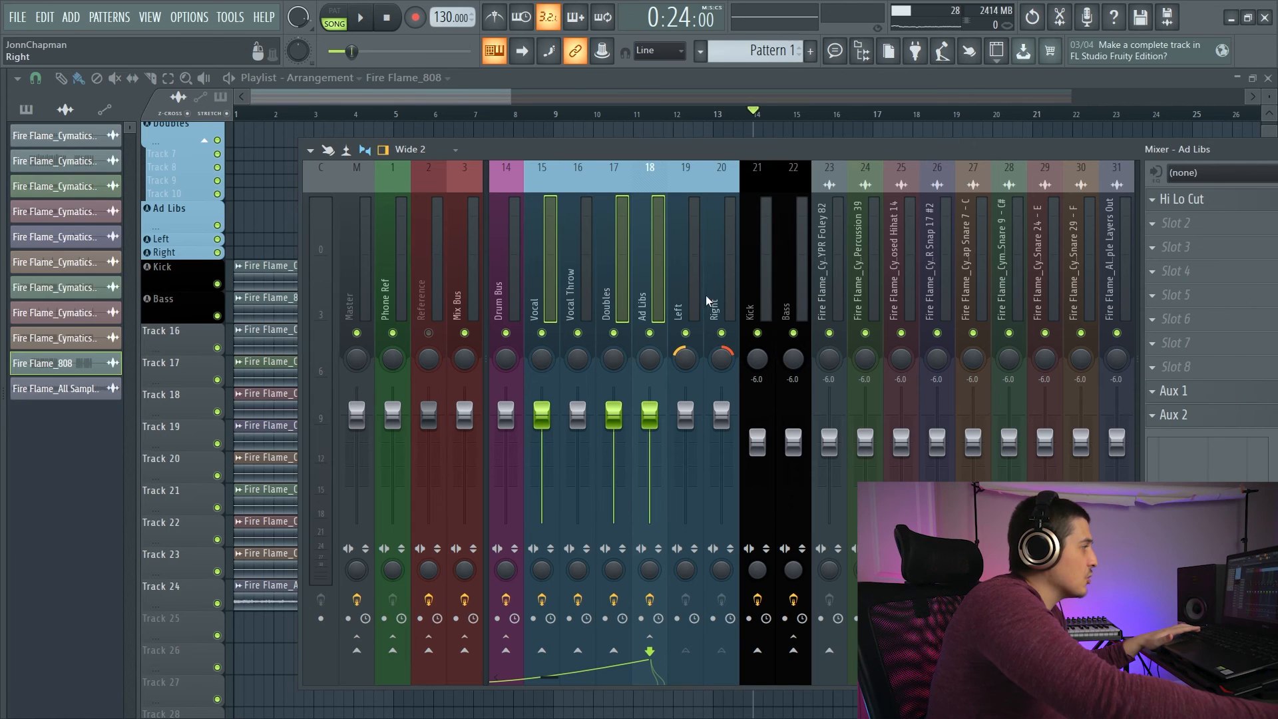
mouse_move(717, 296)
mouse_down()
mouse_move(535, 297)
mouse_move(714, 298)
mouse_up()
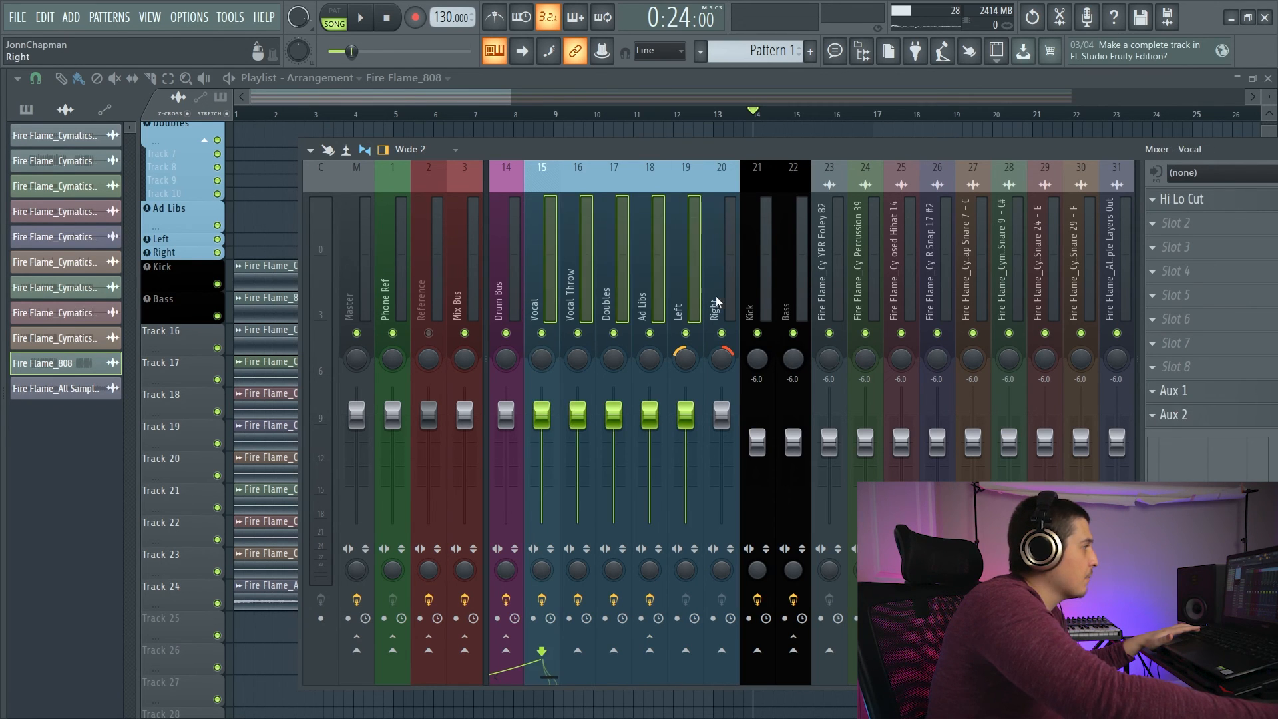
click(719, 298)
click(766, 297)
click(652, 297)
click(511, 298)
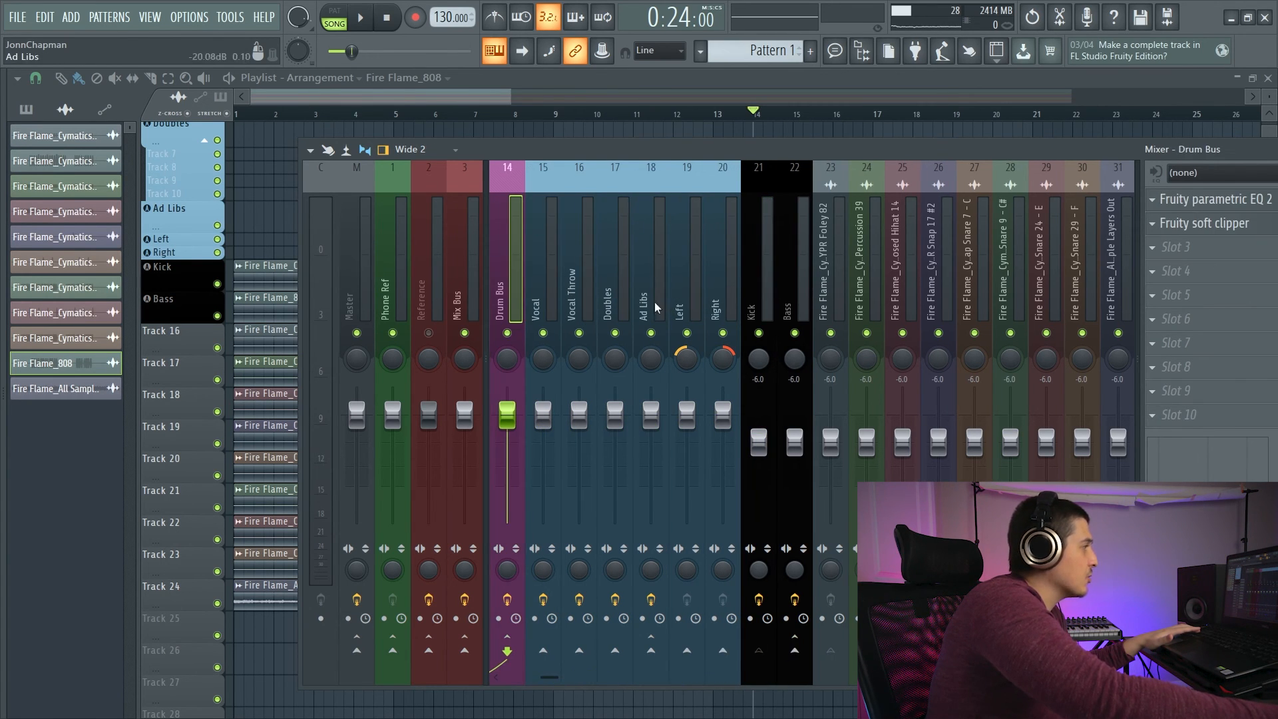
Select the Vocal, Doubles and Ad Libs mixer tracks together and lower their faders to -6.0 dB.
ctrl+click(650, 296)
ctrl+shift+click(576, 296)
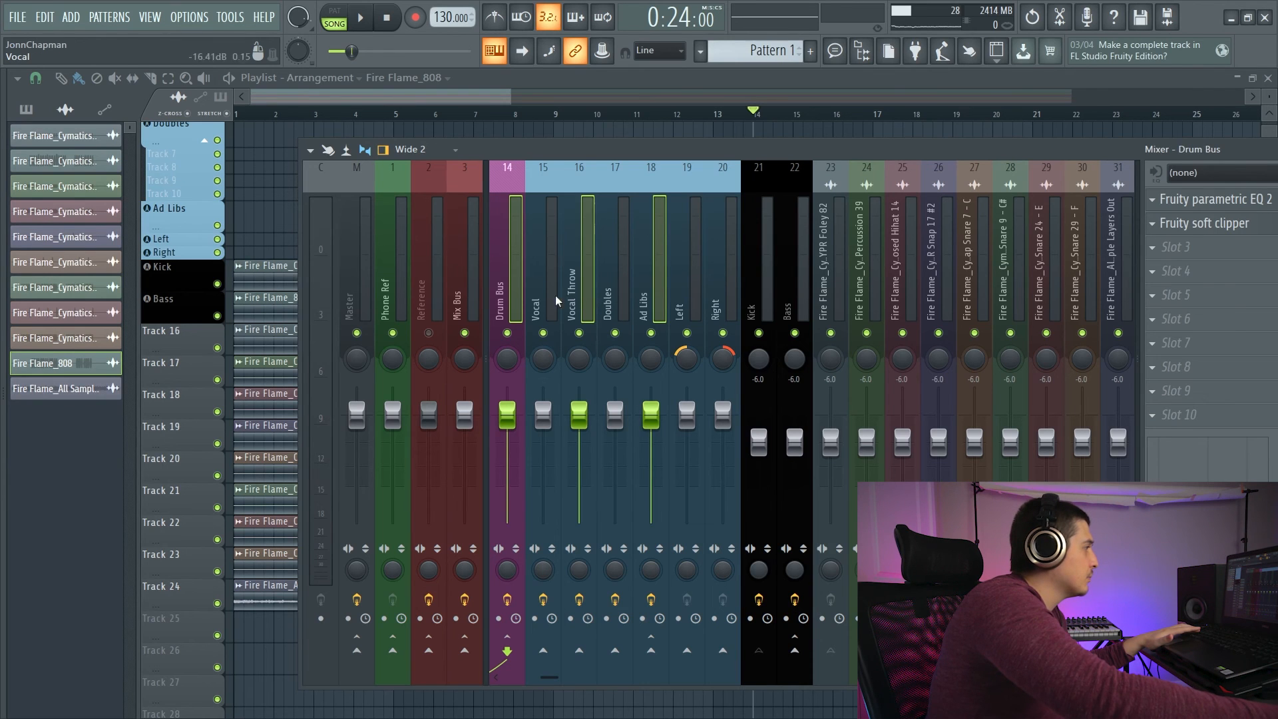
ctrl+shift+click(511, 294)
ctrl+shift+click(539, 293)
ctrl+shift+click(581, 289)
ctrl+click(611, 284)
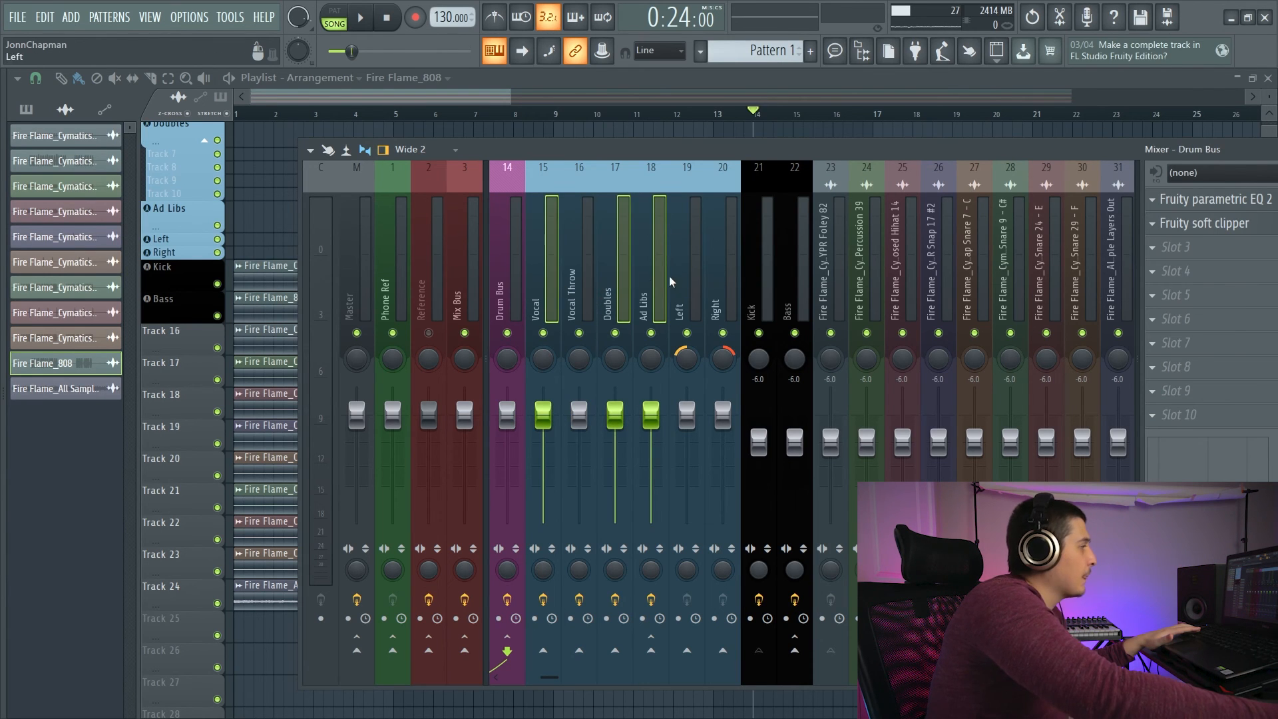
drag(626, 428, 625, 456)
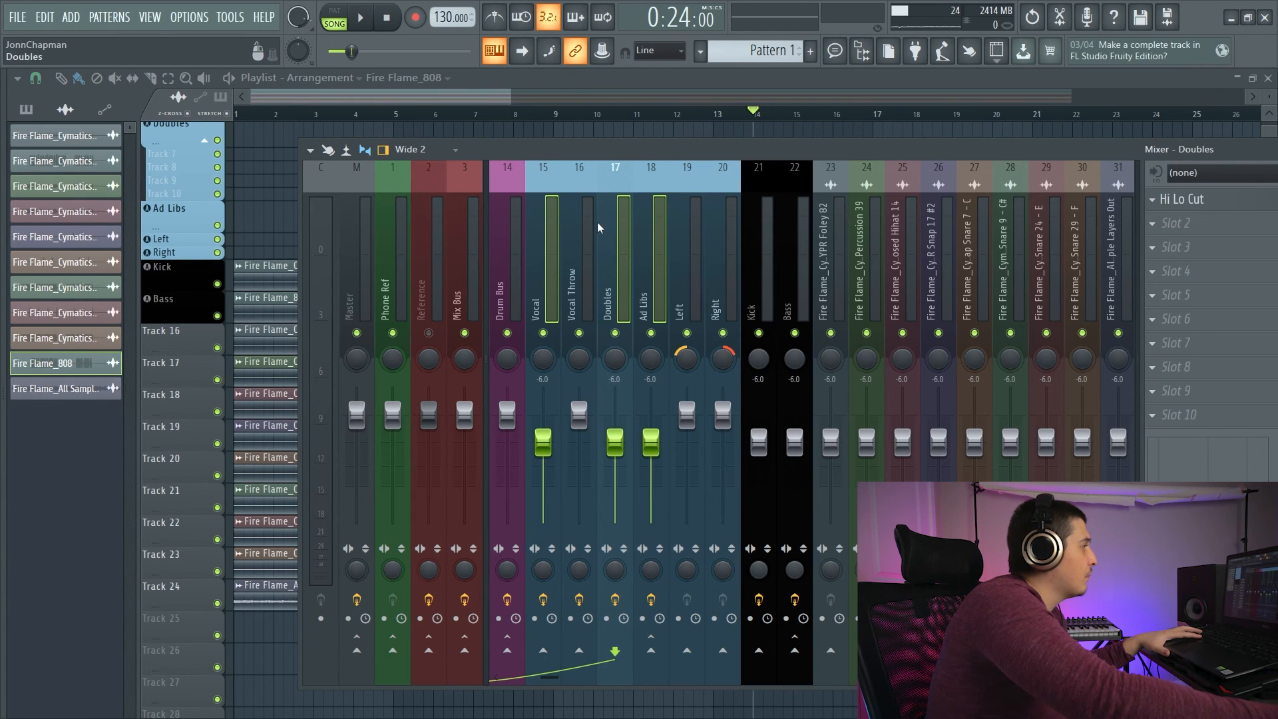
Start song playback, select the Track FX mixer track and move the mixer so its effect slots are fully in view.
scroll(592, 226, up, 9)
click(541, 252)
key(space)
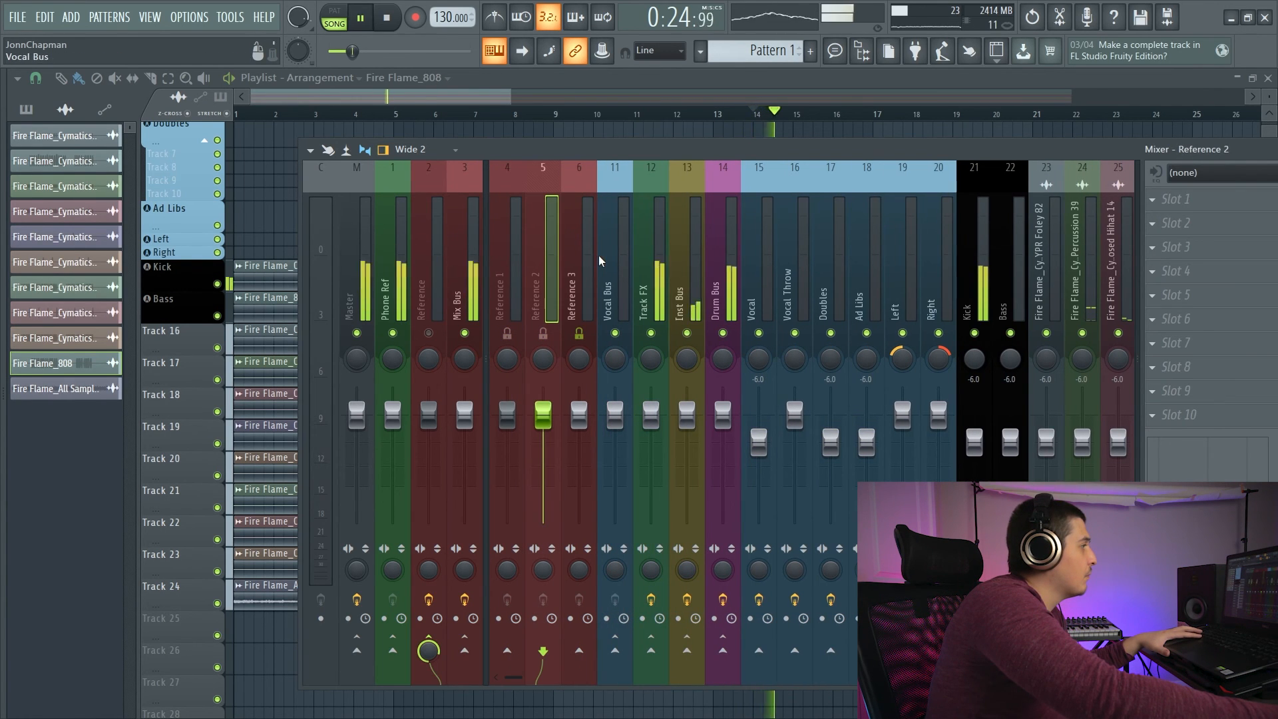
click(661, 263)
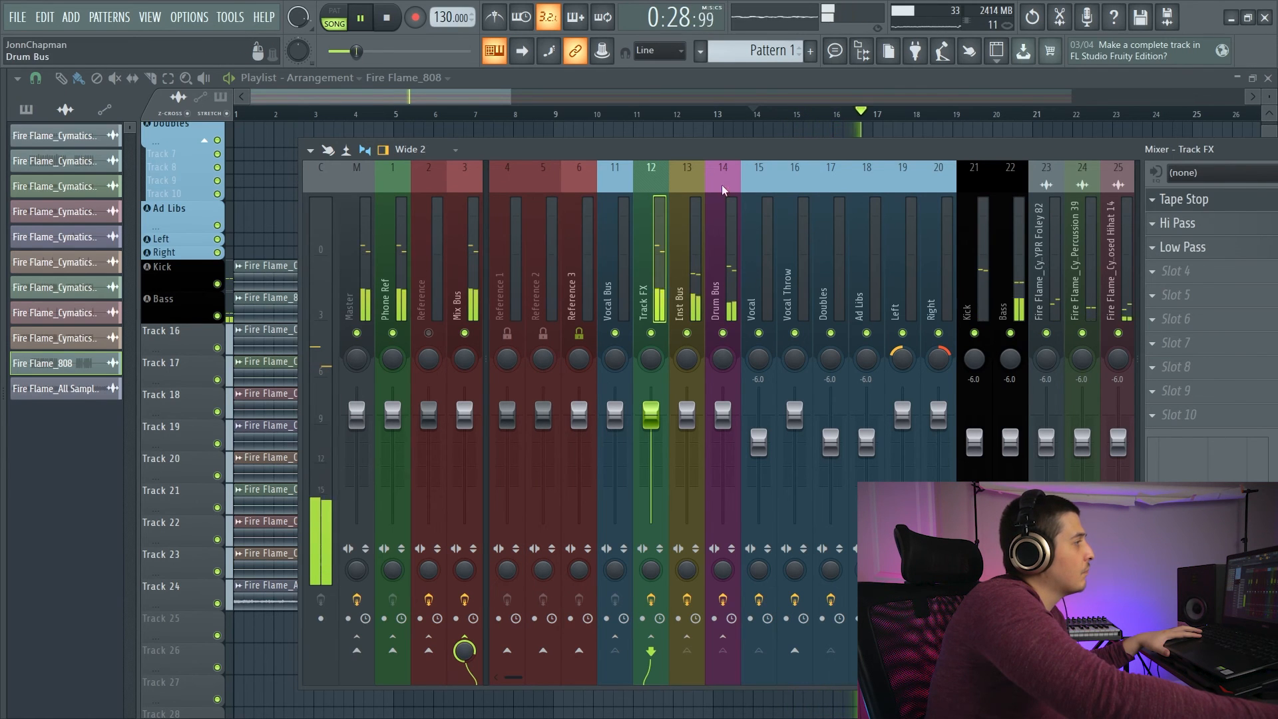
drag(609, 141, 497, 130)
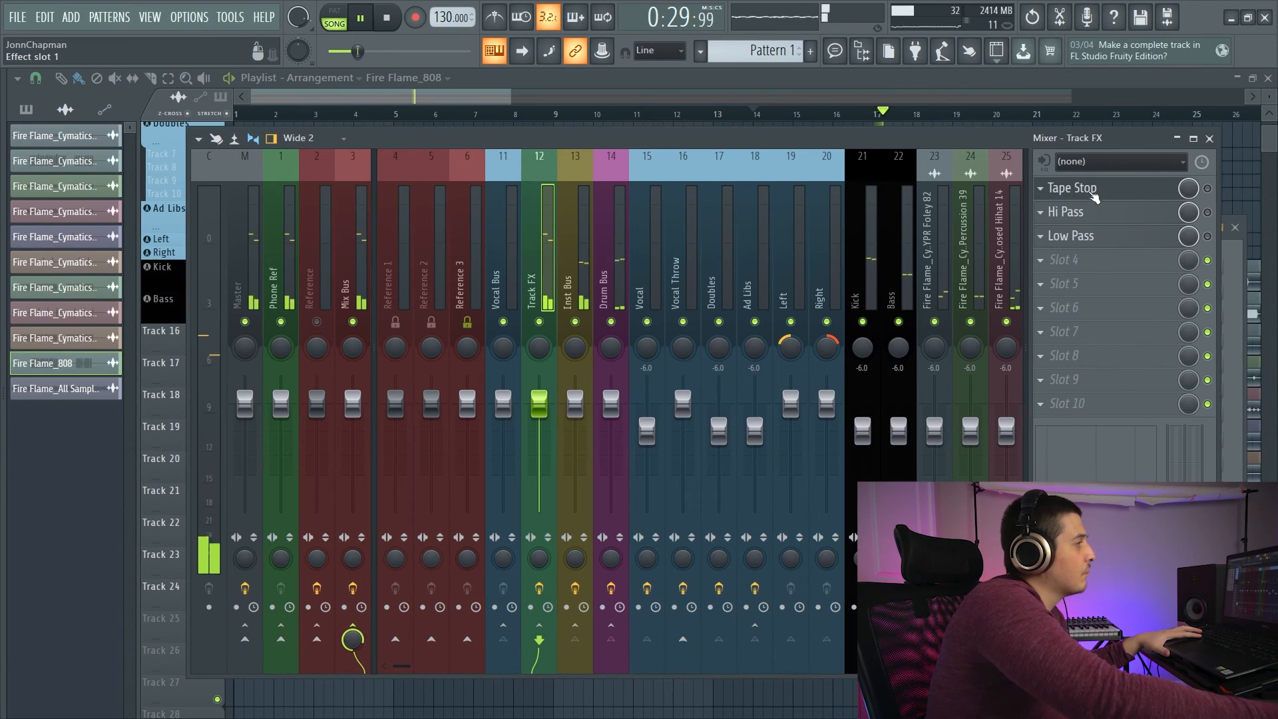
Enable and open the Tape Stop effect on Track FX, and audition its stop and play transport twice while the song plays.
click(1148, 193)
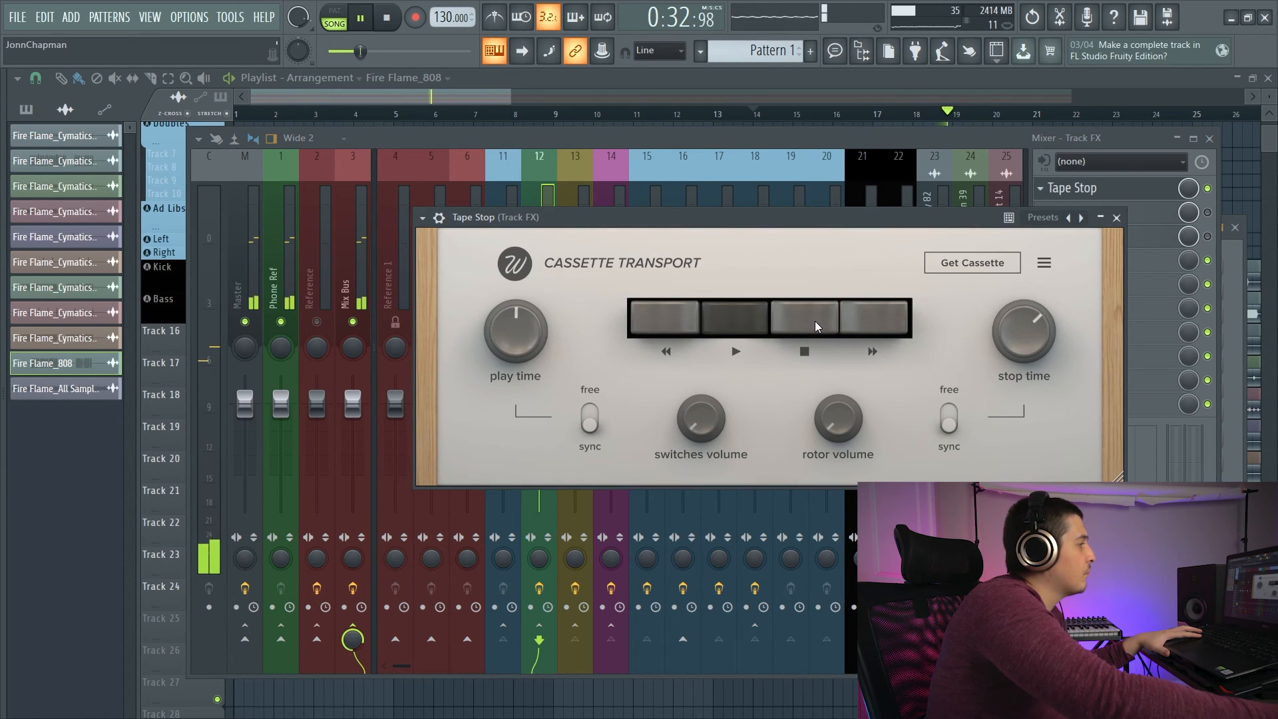
click(814, 321)
click(751, 325)
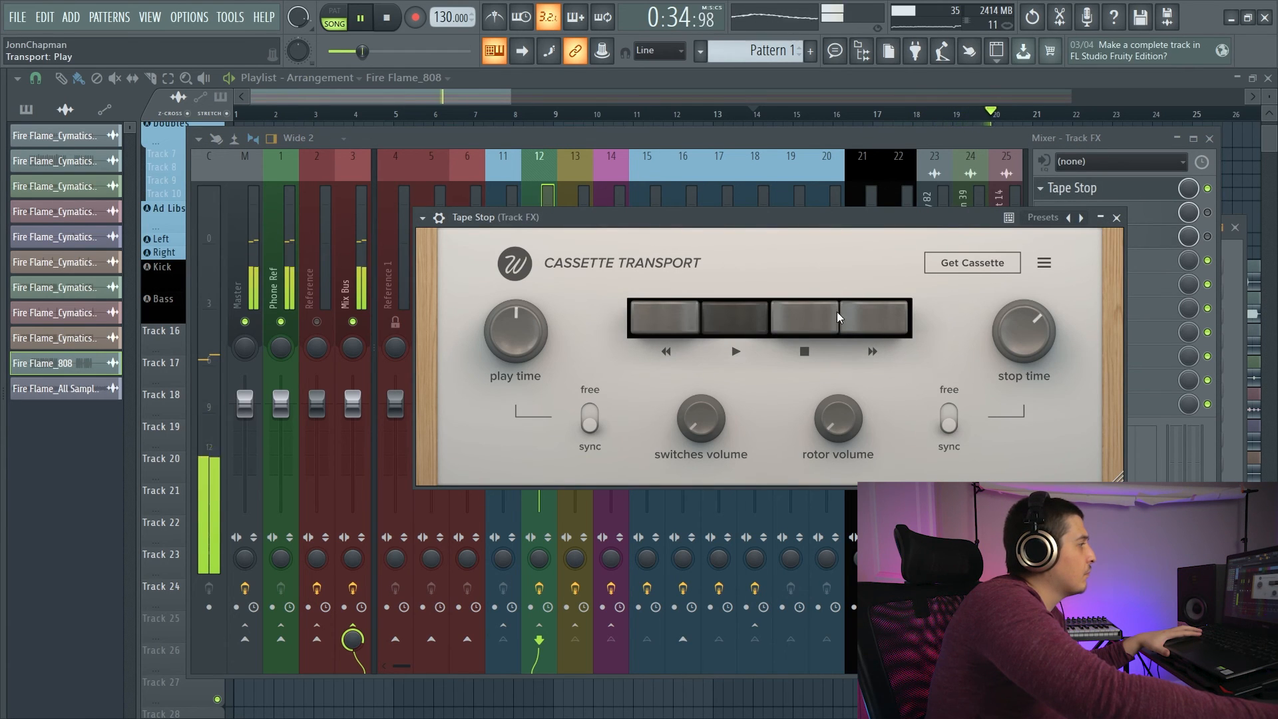
click(814, 318)
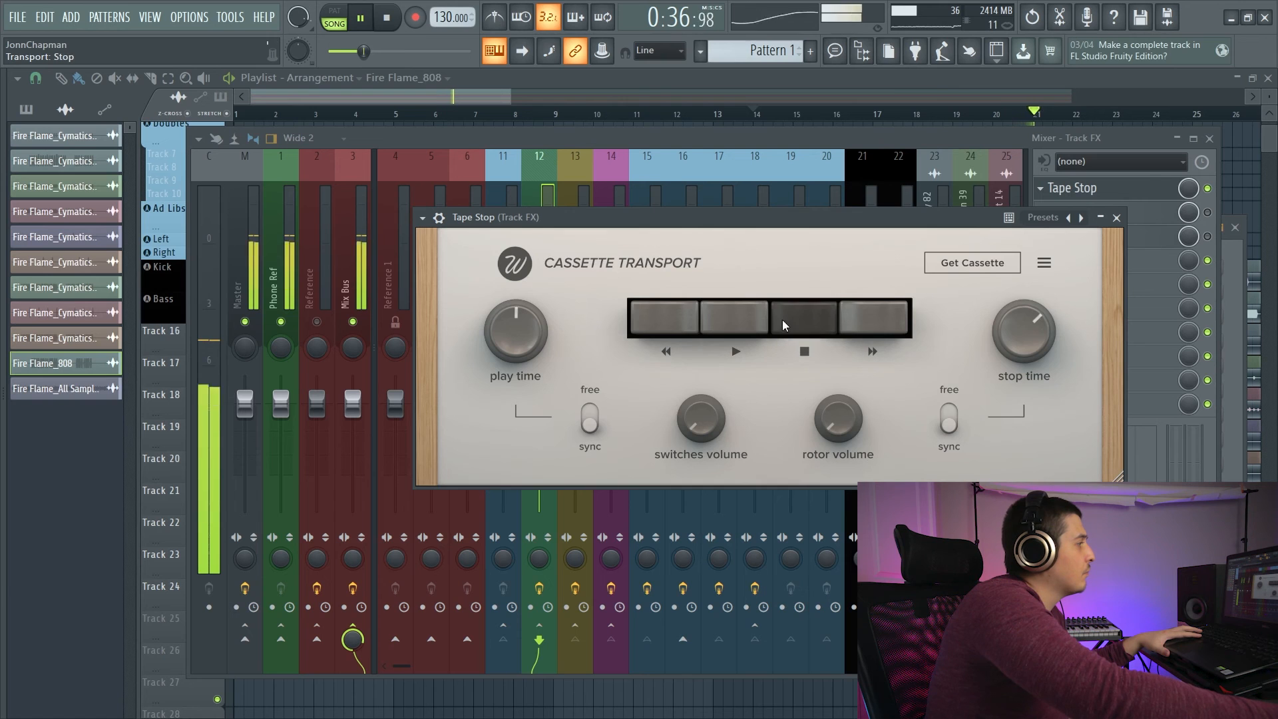
click(733, 317)
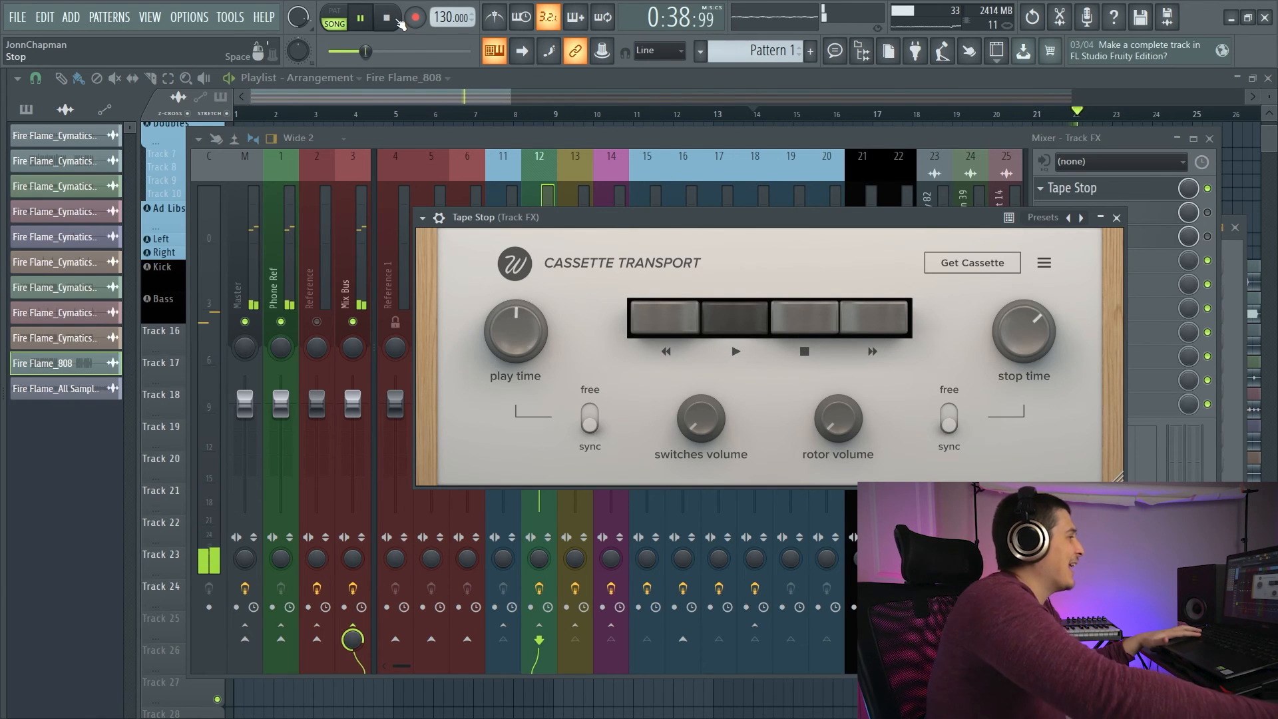